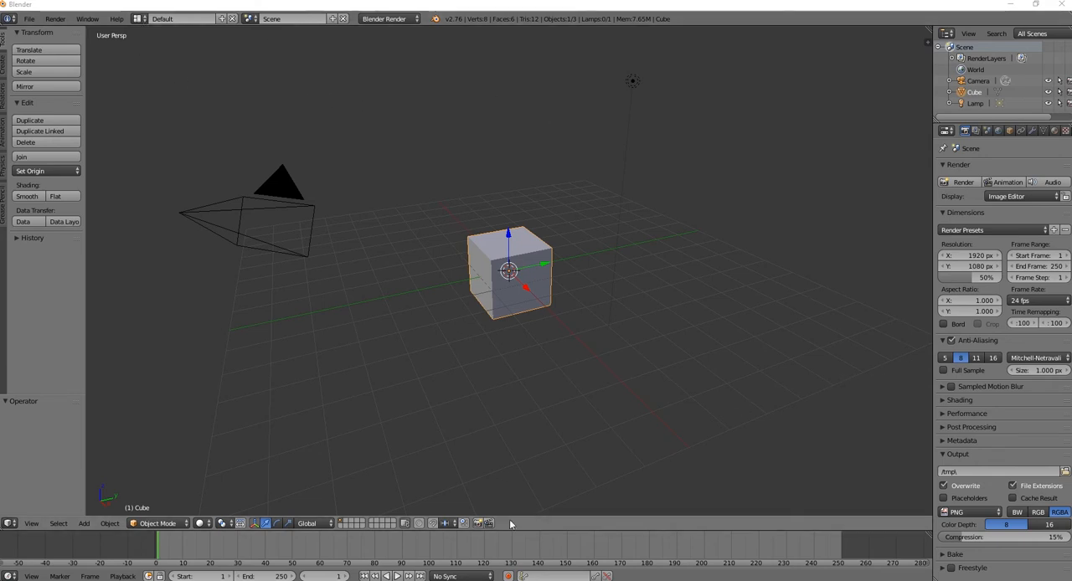
Switch to the Motion Tracking screen layout and load the clip 4K5A5161.MOV from the Motion Tracking folder
{"action": "left_click", "coordinate": [138, 18]}
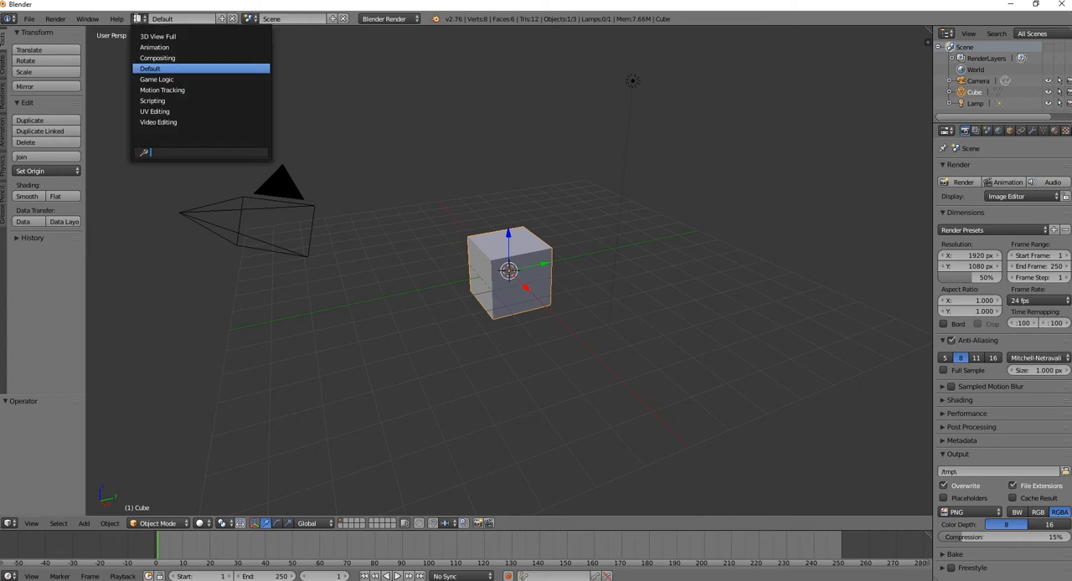
{"action": "left_click", "coordinate": [152, 89]}
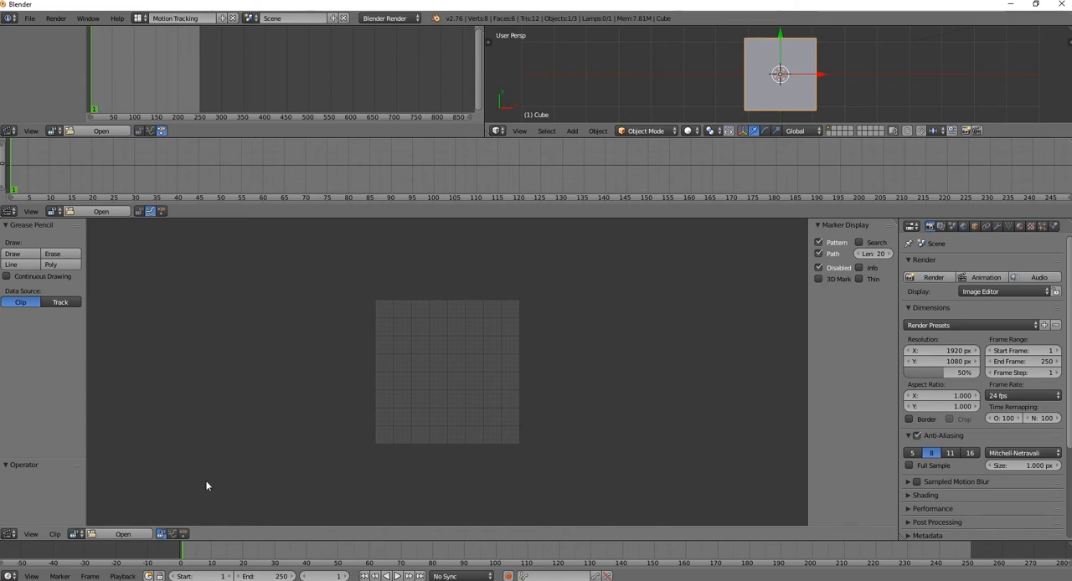
{"action": "left_click", "coordinate": [132, 533]}
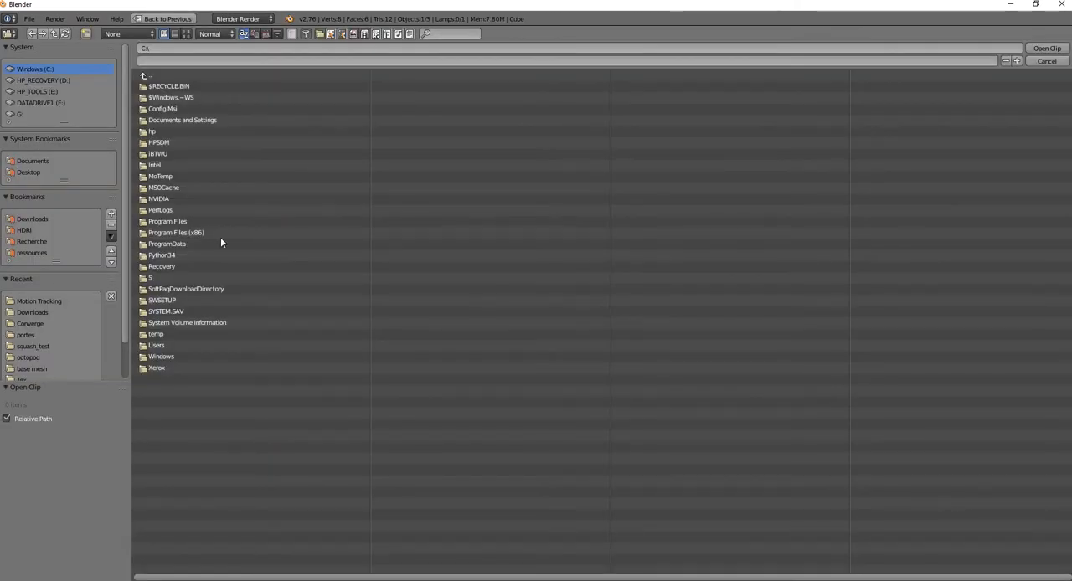
{"action": "left_click", "coordinate": [39, 302]}
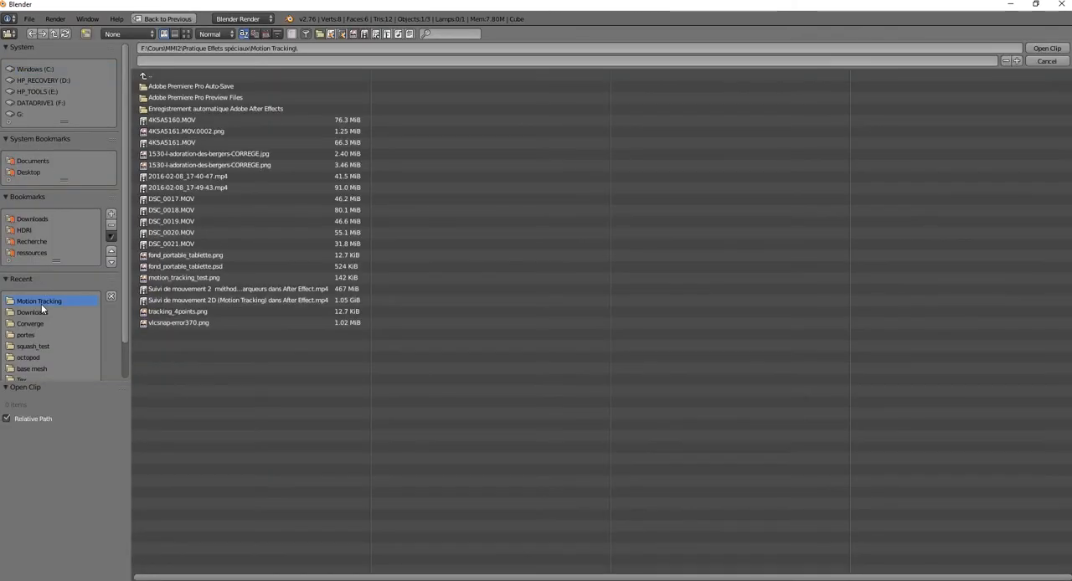
{"action": "left_click", "coordinate": [200, 141]}
{"action": "left_click", "coordinate": [1047, 48]}
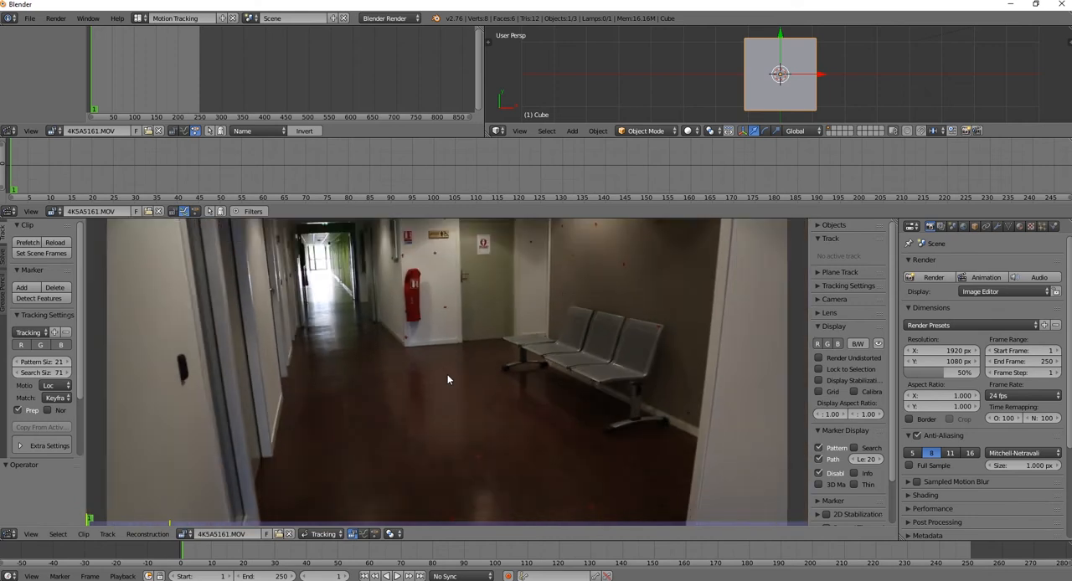
Examine the loaded corridor footage both close up and as a whole frame
{"action": "scroll", "coordinate": [448, 367], "scroll_direction": "down", "scroll_amount": 2}
{"action": "scroll", "coordinate": [448, 364], "scroll_direction": "up", "scroll_amount": 5}
{"action": "scroll", "coordinate": [449, 360], "scroll_direction": "down", "scroll_amount": 6}
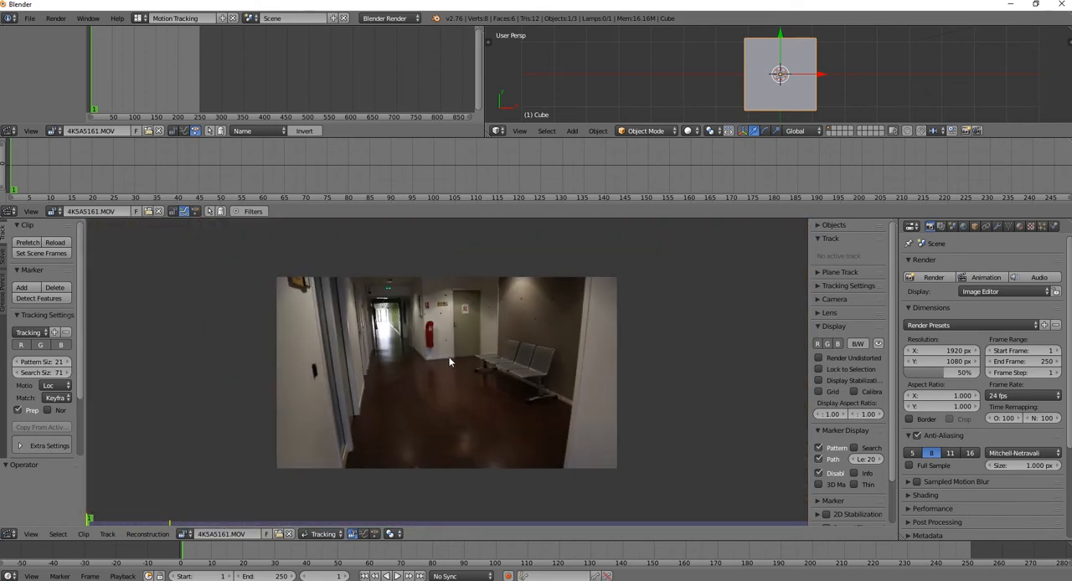
{"action": "scroll", "coordinate": [442, 353], "scroll_direction": "up", "scroll_amount": 3}
{"action": "scroll", "coordinate": [442, 354], "scroll_direction": "down", "scroll_amount": 4}
{"action": "scroll", "coordinate": [444, 350], "scroll_direction": "up", "scroll_amount": 4}
{"action": "scroll", "coordinate": [444, 348], "scroll_direction": "down", "scroll_amount": 6}
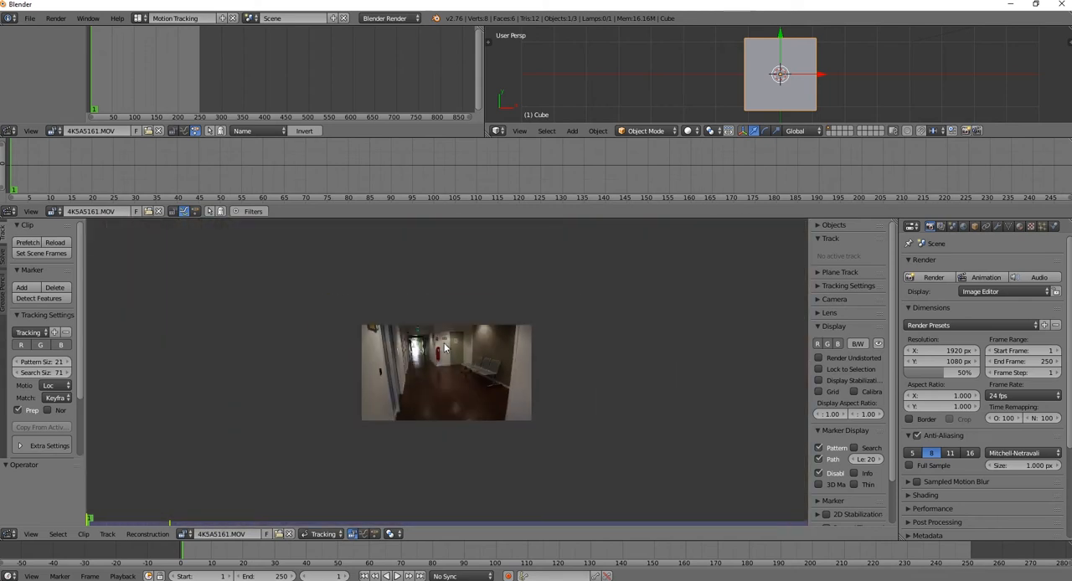
{"action": "scroll", "coordinate": [452, 351], "scroll_direction": "up", "scroll_amount": 5}
{"action": "scroll", "coordinate": [454, 356], "scroll_direction": "down", "scroll_amount": 7}
{"action": "scroll", "coordinate": [453, 354], "scroll_direction": "up", "scroll_amount": 7}
{"action": "scroll", "coordinate": [456, 350], "scroll_direction": "down", "scroll_amount": 5}
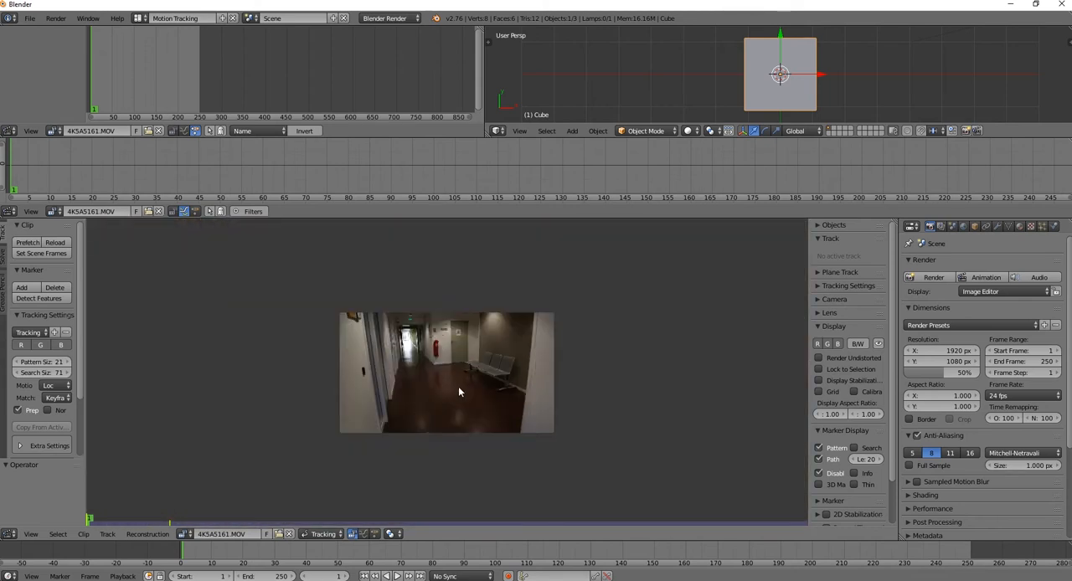
{"action": "middle_click_drag", "start_coordinate": [458, 391], "coordinate": [409, 409]}
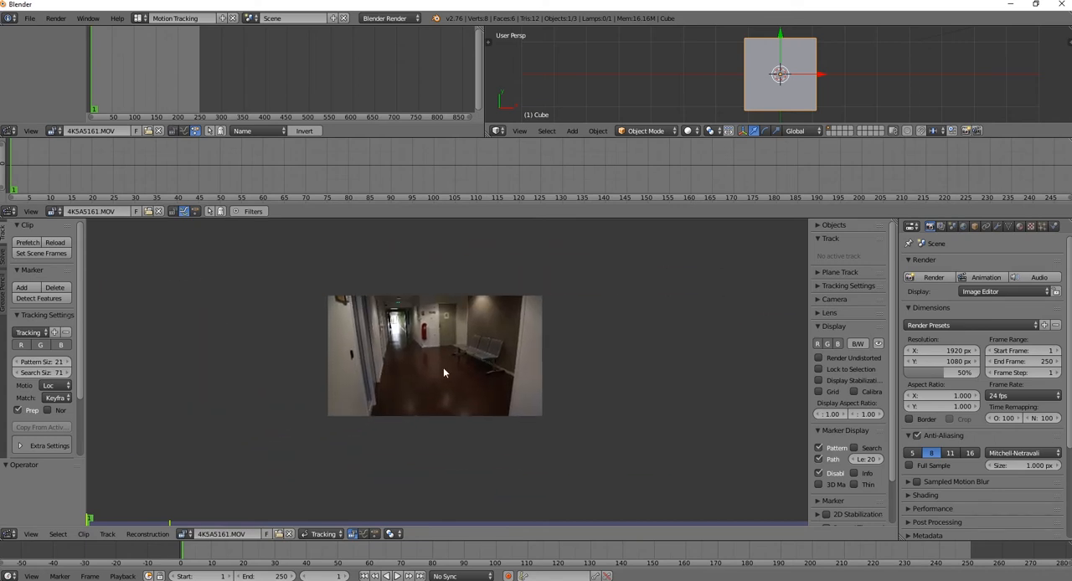
{"action": "scroll", "coordinate": [442, 366], "scroll_direction": "up", "scroll_amount": 5}
{"action": "middle_click_drag", "start_coordinate": [519, 365], "coordinate": [544, 389]}
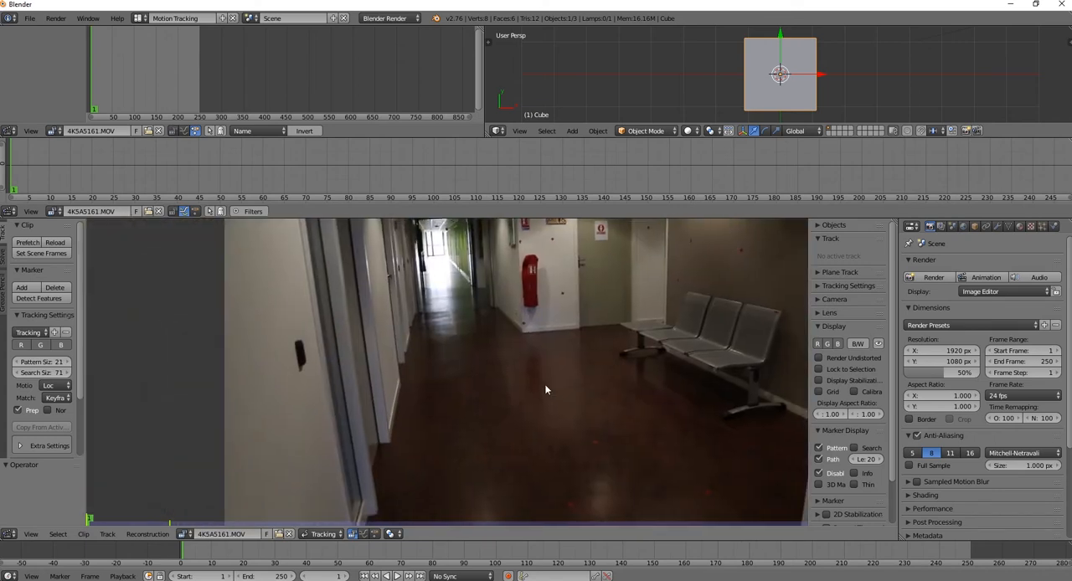
{"action": "scroll", "coordinate": [546, 389], "scroll_direction": "down", "scroll_amount": 1}
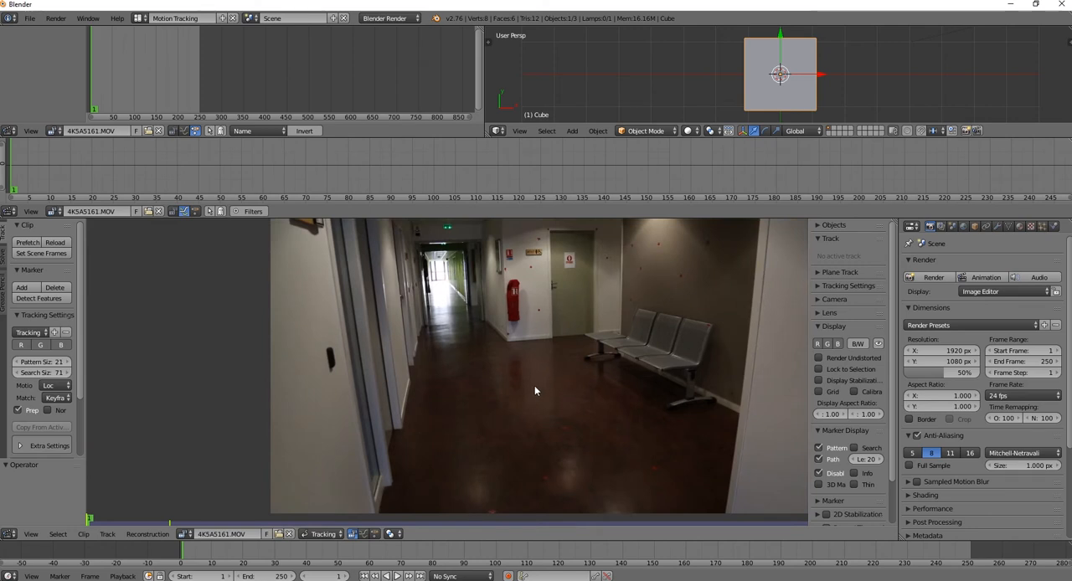
{"action": "scroll", "coordinate": [535, 388], "scroll_direction": "down", "scroll_amount": 1}
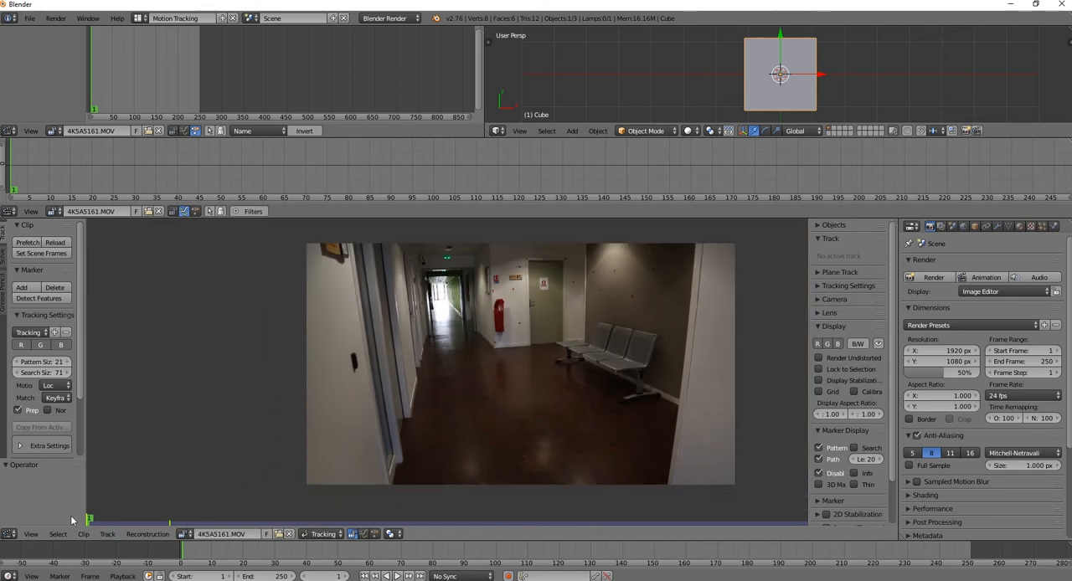
Play part of the clip to check its playback speed and rewind to frame 0
{"action": "key", "text": "alt+a"}
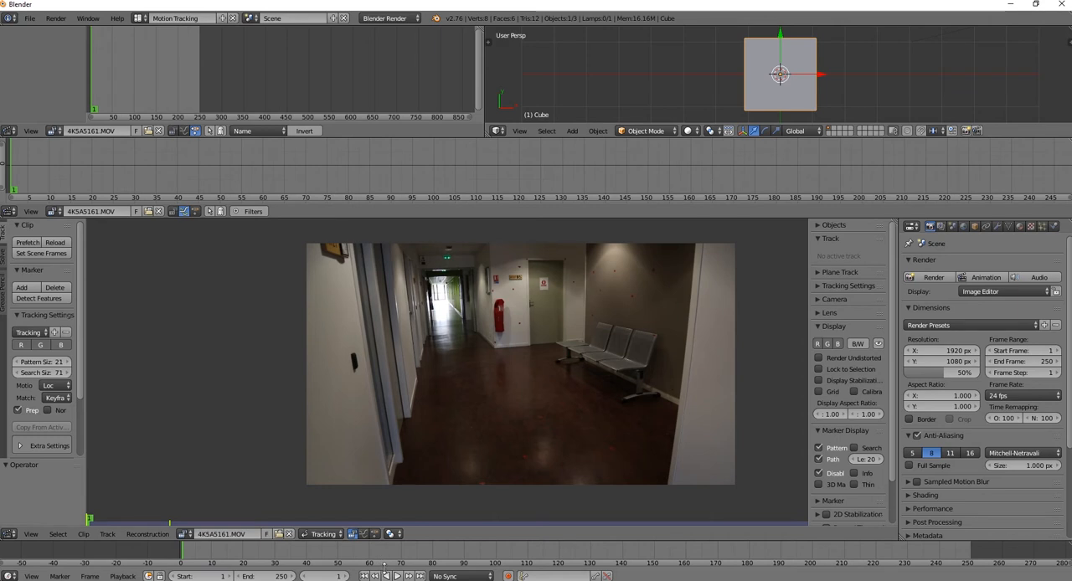
{"action": "left_click", "coordinate": [397, 576]}
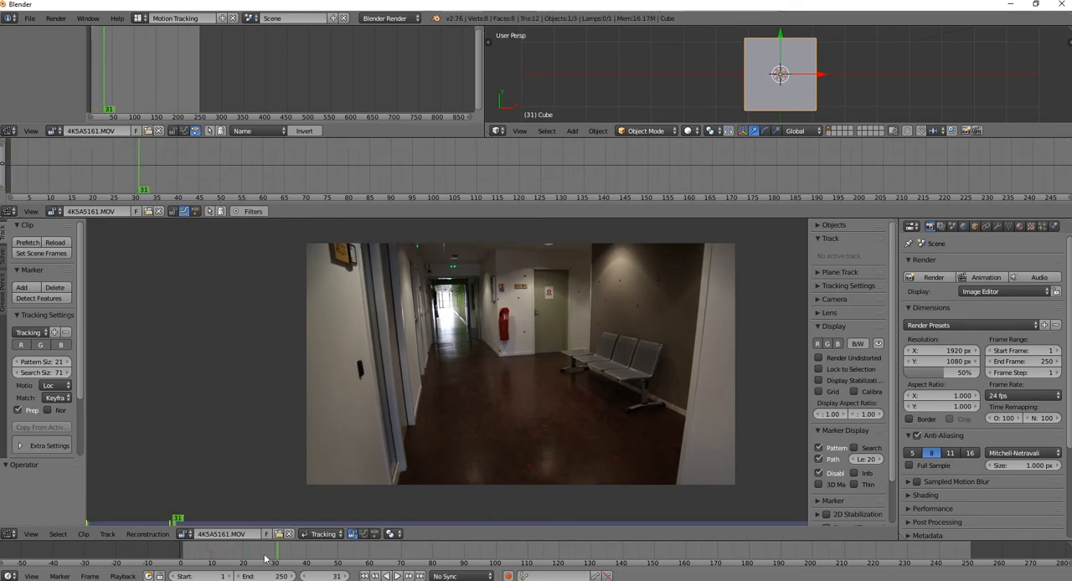
{"action": "key", "text": "alt+a"}
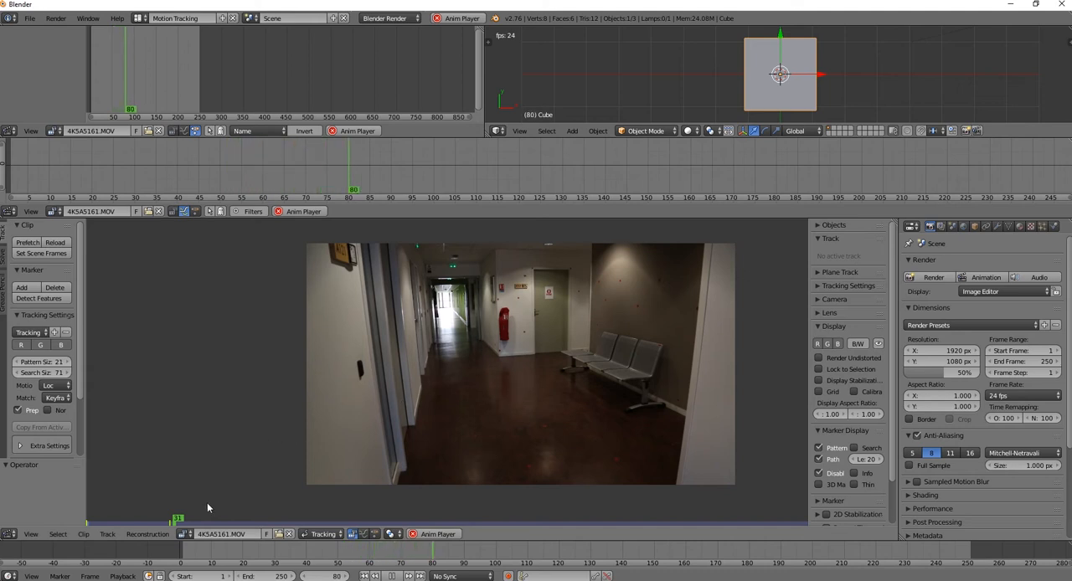
{"action": "key", "text": "alt+a"}
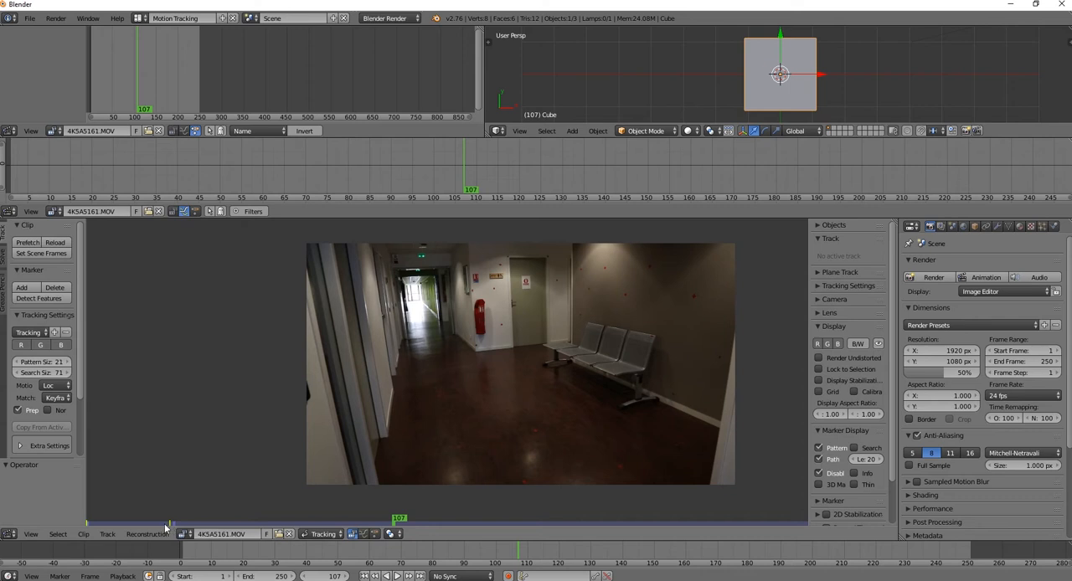
{"action": "left_click_drag", "start_coordinate": [394, 519], "coordinate": [82, 522]}
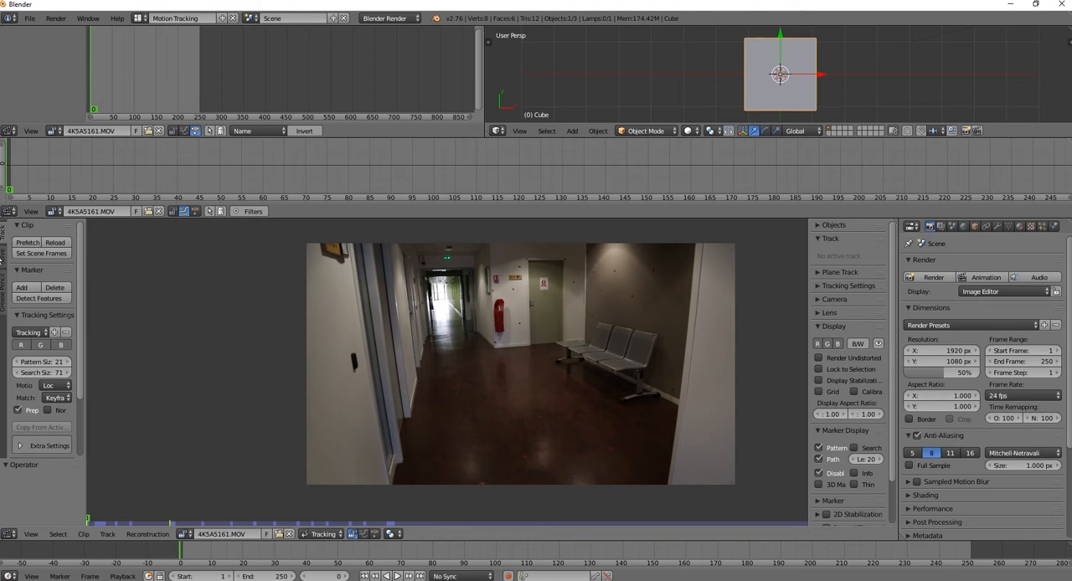
Prefetch the clip's frames and set the sequencer and clip editor memory cache limit to 10240 in the user preferences
{"action": "left_click", "coordinate": [26, 243]}
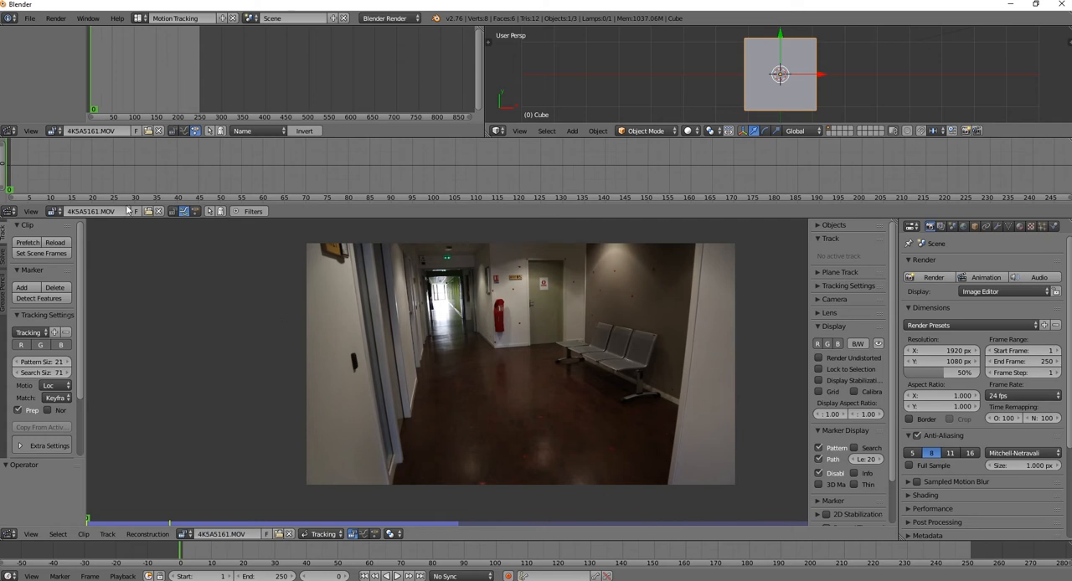
{"action": "left_click", "coordinate": [30, 18]}
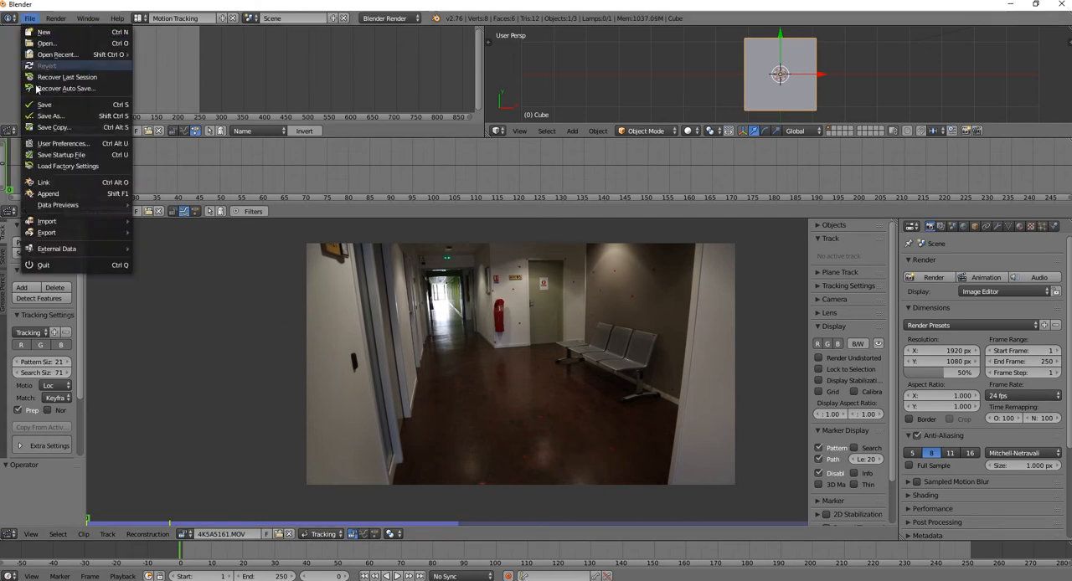
{"action": "left_click", "coordinate": [60, 147]}
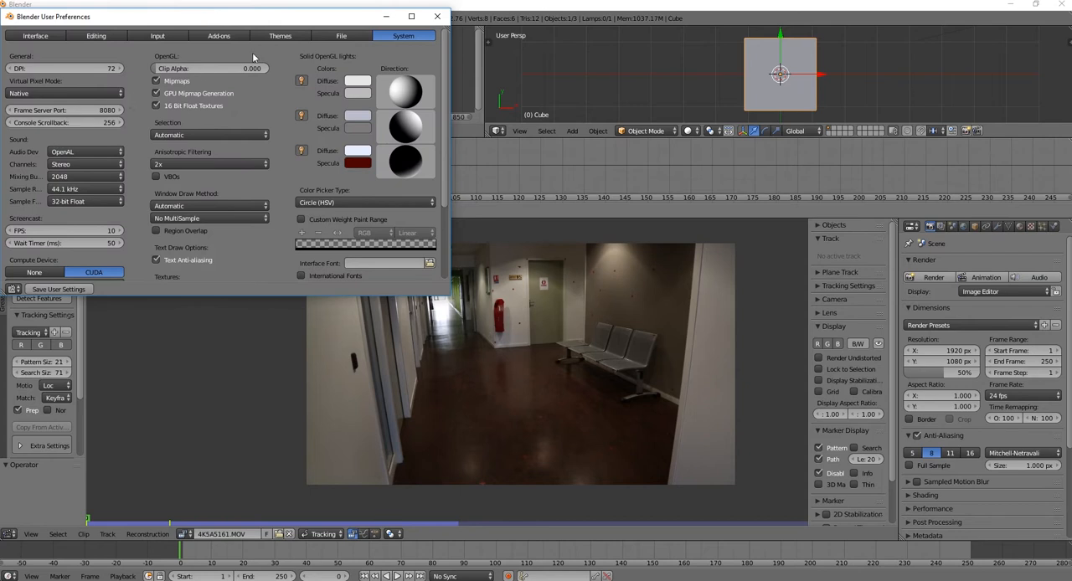
{"action": "scroll", "coordinate": [283, 183], "scroll_direction": "down", "scroll_amount": 3}
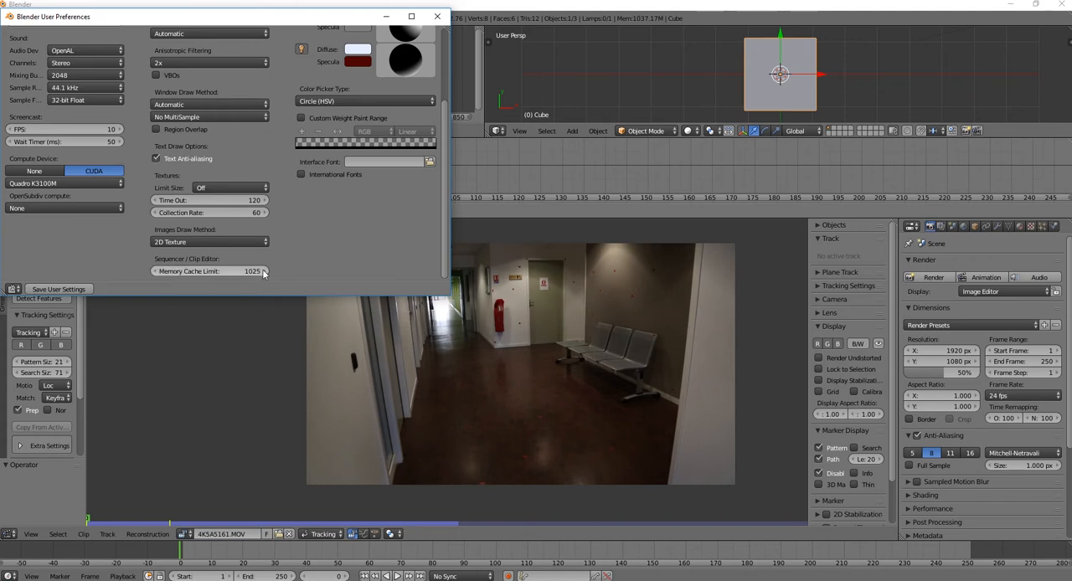
{"action": "left_click", "coordinate": [252, 271]}
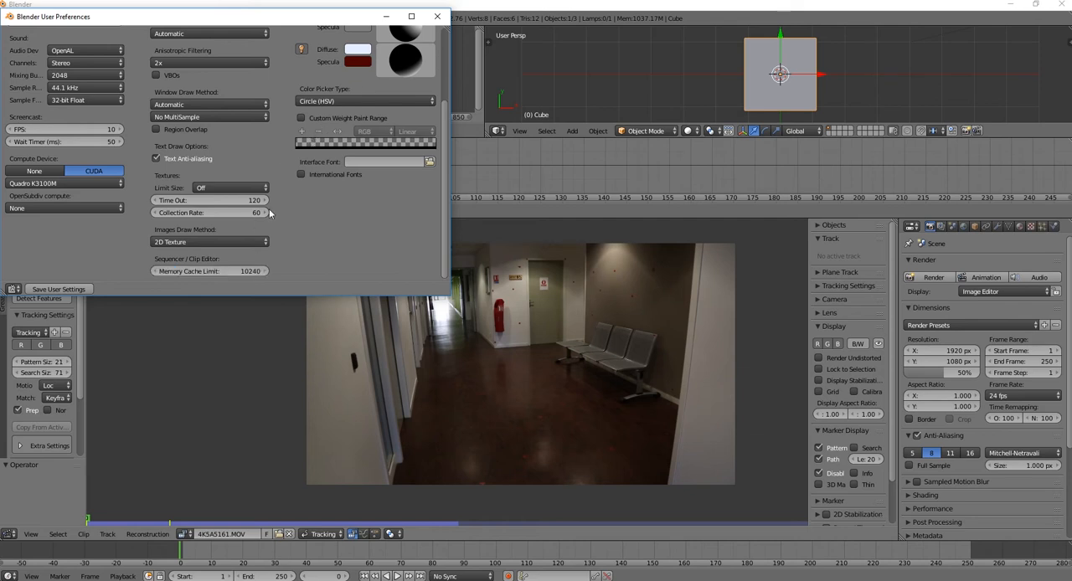
{"action": "left_click", "coordinate": [436, 16]}
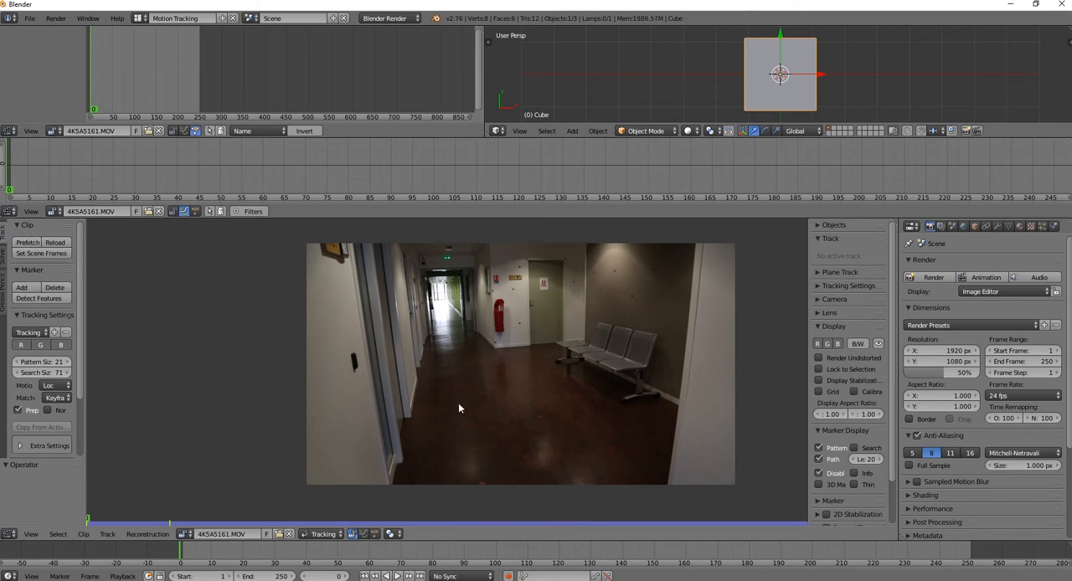
Play and scrub through the prefetched clip to check its smoothness, returning to frame 0
{"action": "left_click", "coordinate": [397, 576]}
{"action": "left_click", "coordinate": [397, 576]}
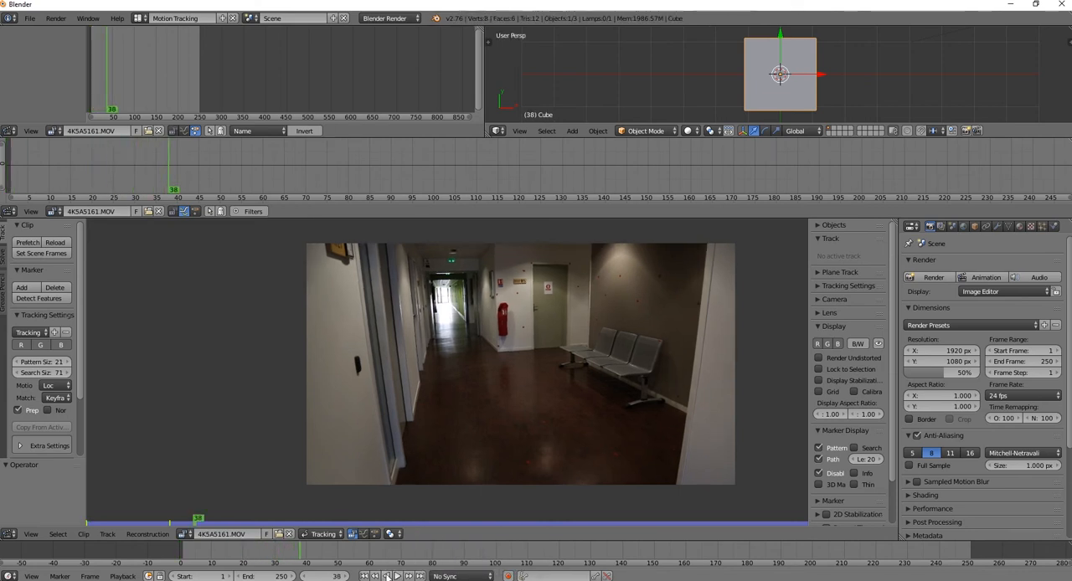
{"action": "left_click_drag", "start_coordinate": [211, 523], "coordinate": [396, 521]}
{"action": "left_click_drag", "start_coordinate": [330, 505], "coordinate": [83, 520]}
Expand the footage information and set the scene's frame range to start at 1 and end at 273
{"action": "scroll", "coordinate": [863, 436], "scroll_direction": "down", "scroll_amount": 2}
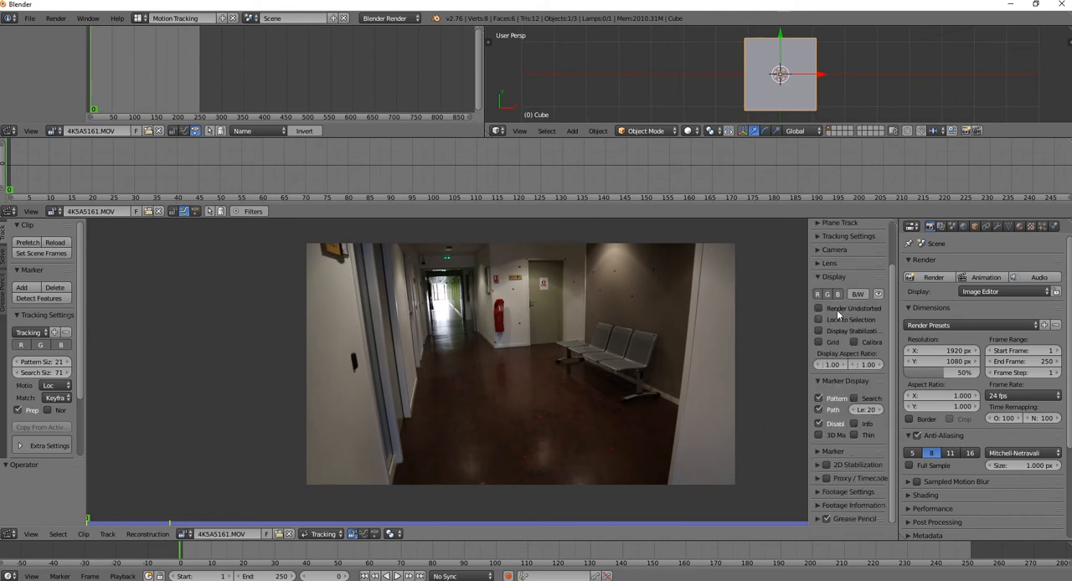
{"action": "left_click", "coordinate": [814, 505]}
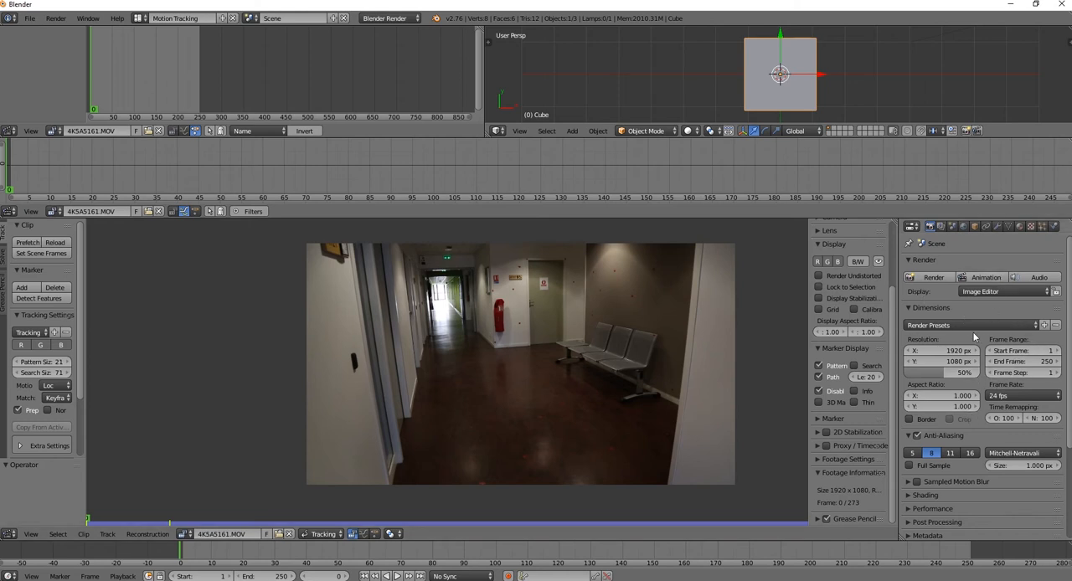
{"action": "left_click", "coordinate": [1034, 350]}
{"action": "key", "text": "Return"}
{"action": "left_click", "coordinate": [1037, 362]}
{"action": "type", "text": "2"}
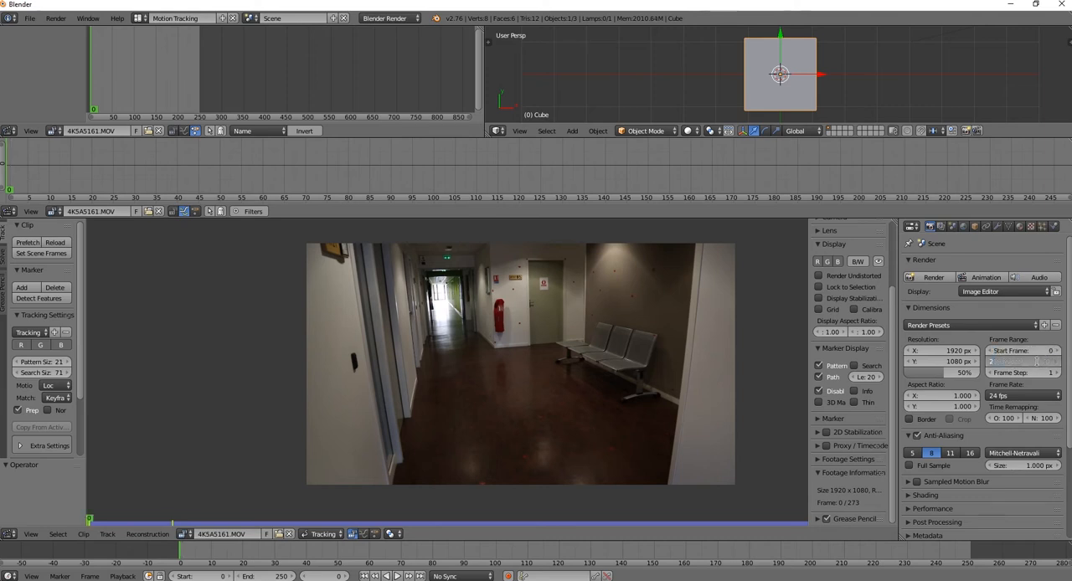
{"action": "type", "text": "73"}
{"action": "key", "text": "Return"}
{"action": "left_click", "coordinate": [1043, 351]}
{"action": "type", "text": "1"}
{"action": "key", "text": "Return"}
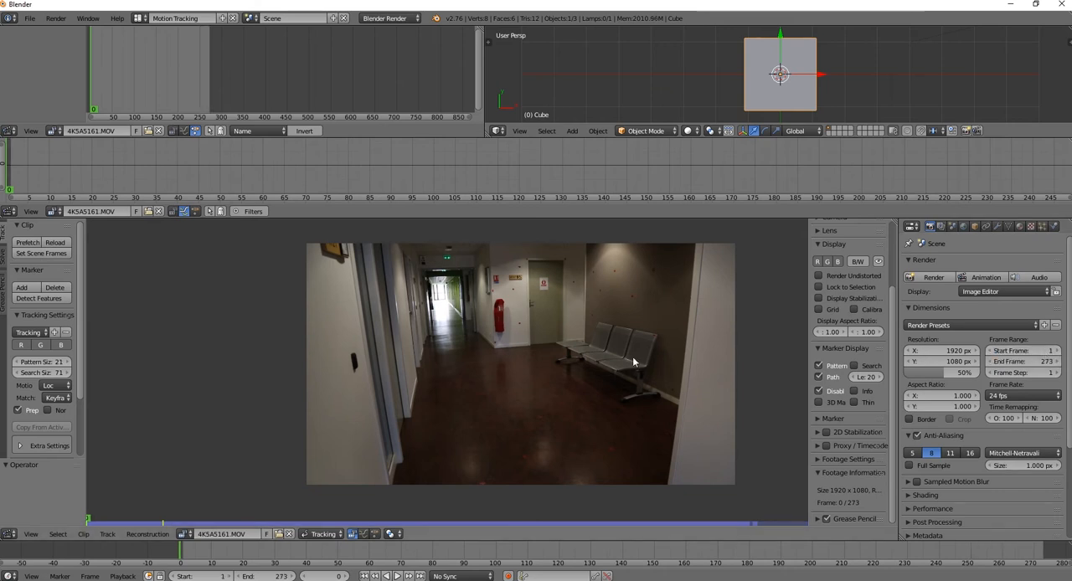
Inspect the end of the clip, set the scene's end frame to 272 and go back to frame 1
{"action": "left_click_drag", "start_coordinate": [181, 554], "coordinate": [658, 554]}
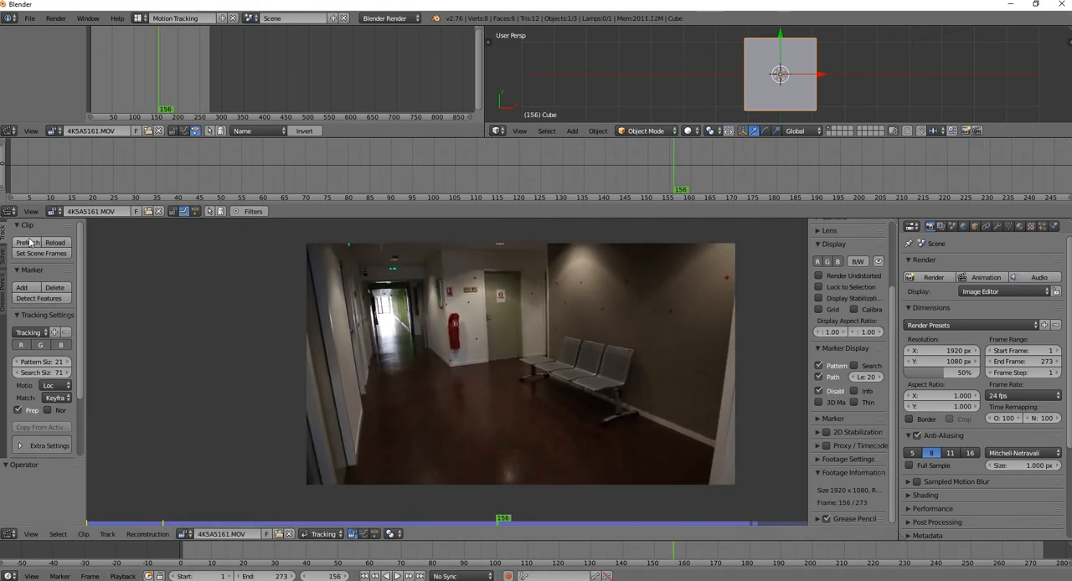
{"action": "left_click_drag", "start_coordinate": [507, 522], "coordinate": [806, 527]}
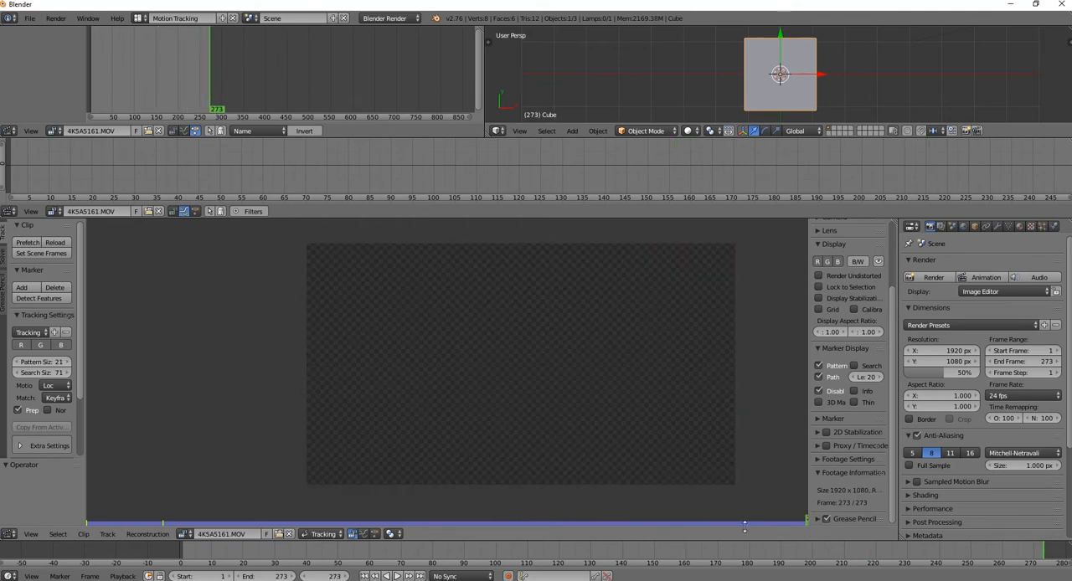
{"action": "left_click", "coordinate": [1045, 361]}
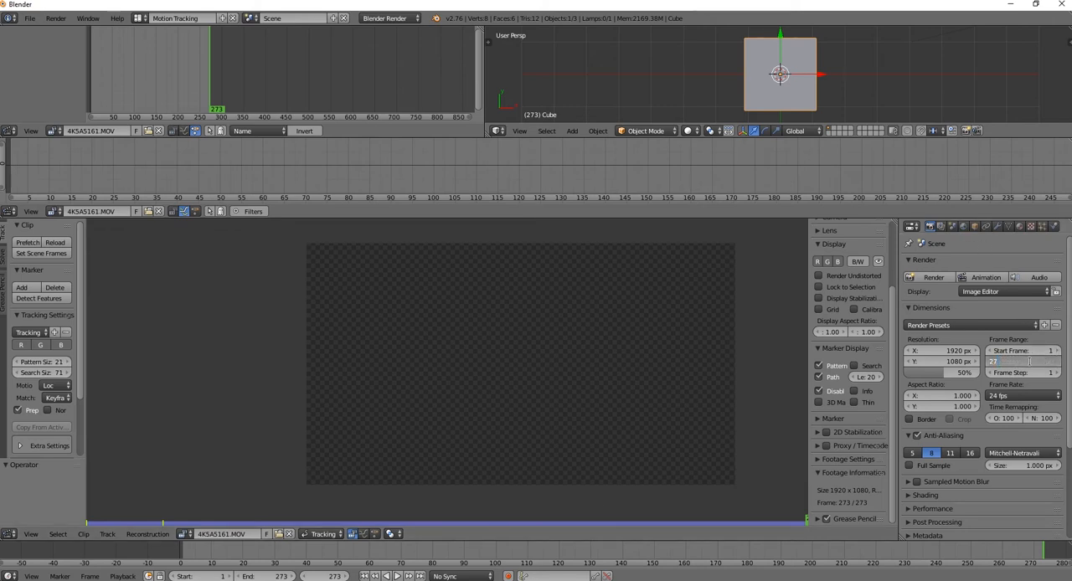
{"action": "key", "text": "Return"}
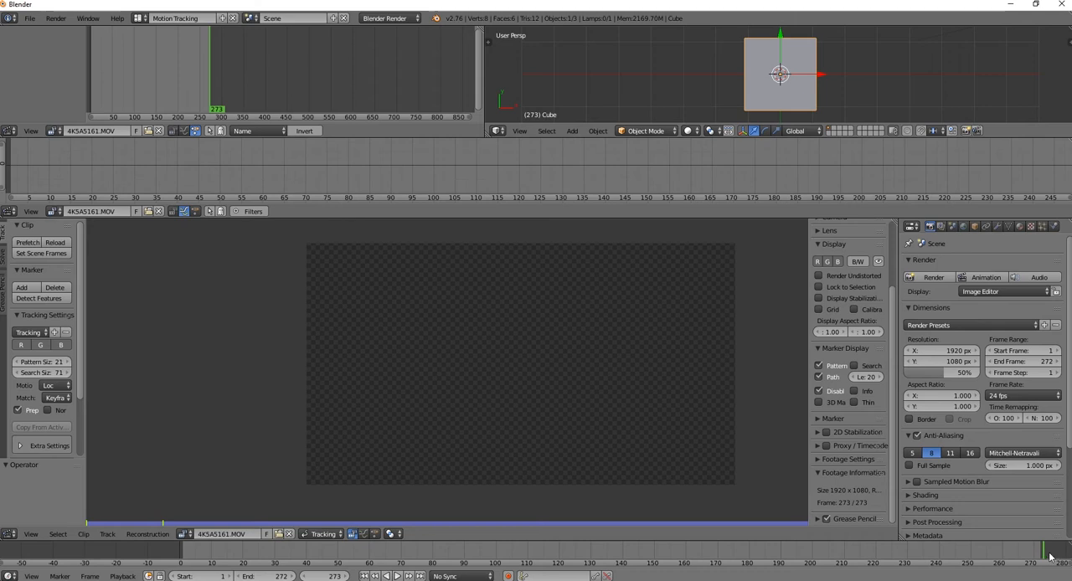
{"action": "left_click_drag", "start_coordinate": [1042, 554], "coordinate": [216, 555]}
{"action": "key", "text": "shift+Left"}
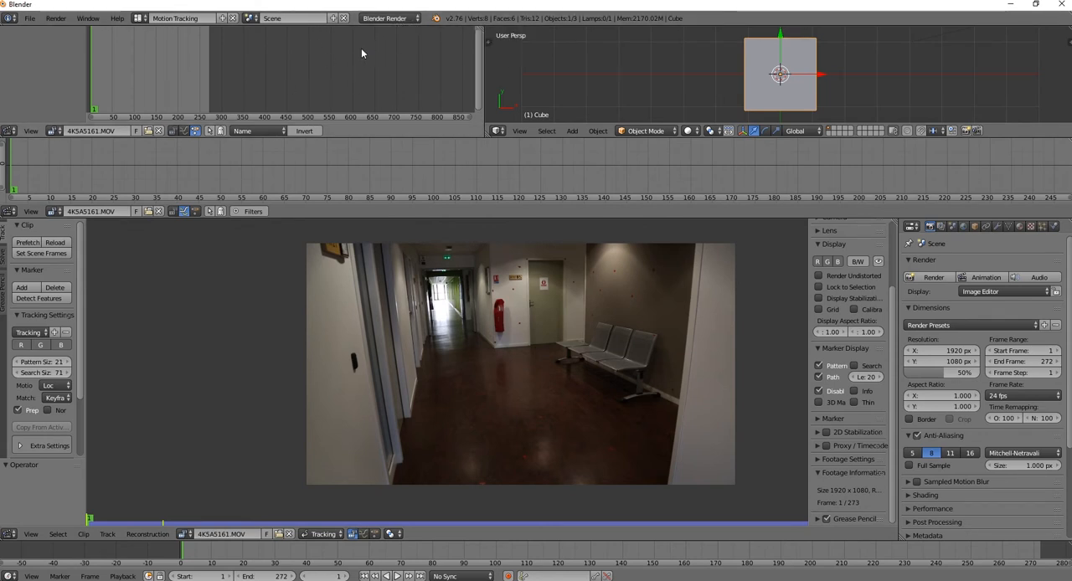
Change the render engine to Cycles Render and set its device to GPU Compute
{"action": "left_click", "coordinate": [385, 17]}
{"action": "left_click", "coordinate": [384, 65]}
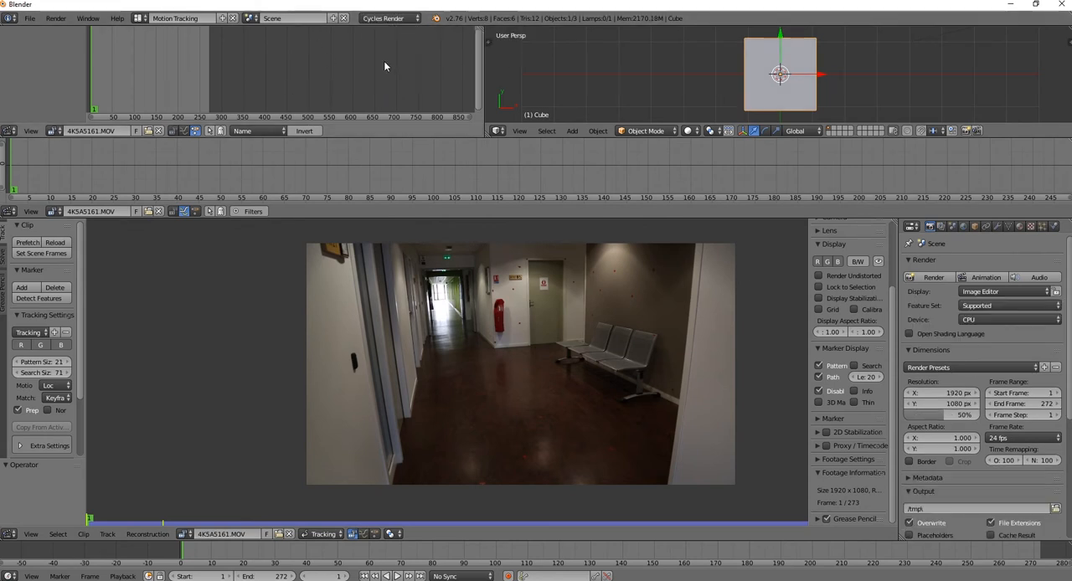
{"action": "left_click", "coordinate": [1029, 320]}
{"action": "left_click", "coordinate": [1020, 295]}
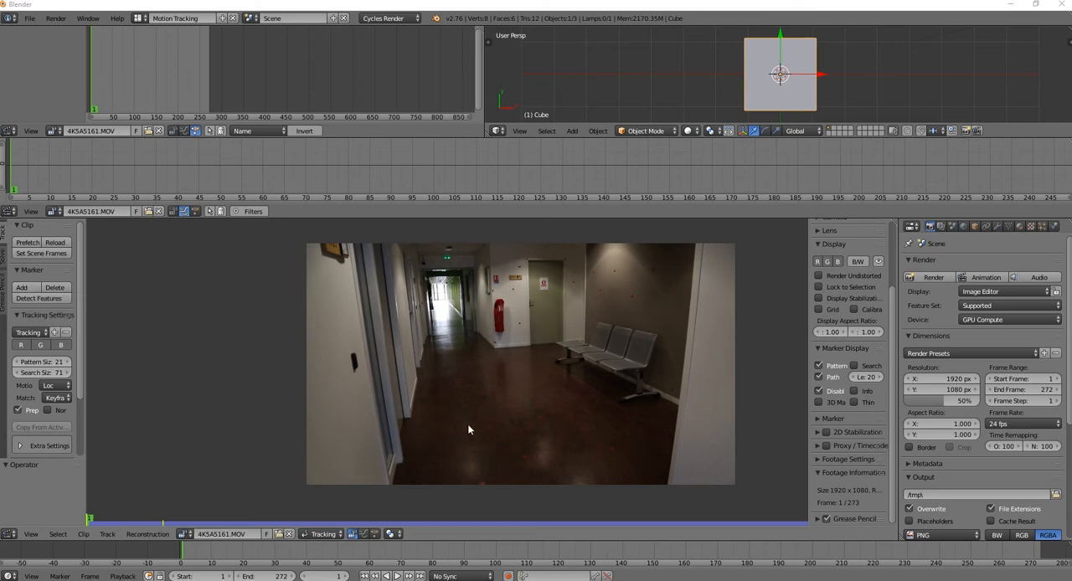
Place trial tracking markers on the corridor floor and delete them
{"action": "left_click", "coordinate": [540, 419], "text": "ctrl"}
{"action": "key", "text": "Delete"}
{"action": "left_click", "coordinate": [536, 416]}
{"action": "right_click", "coordinate": [541, 414]}
{"action": "key", "text": "x"}
{"action": "left_click", "coordinate": [543, 416]}
Detect features automatically across the whole first frame and track the resulting markers forward through the clip
{"action": "left_click", "coordinate": [39, 298]}
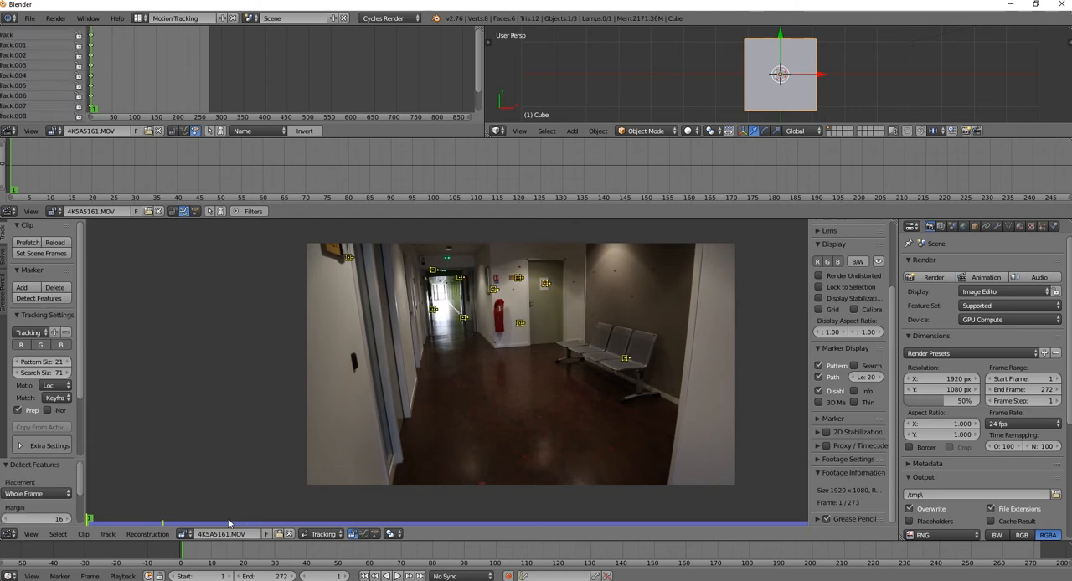
{"action": "scroll", "coordinate": [70, 452], "scroll_direction": "down", "scroll_amount": 3}
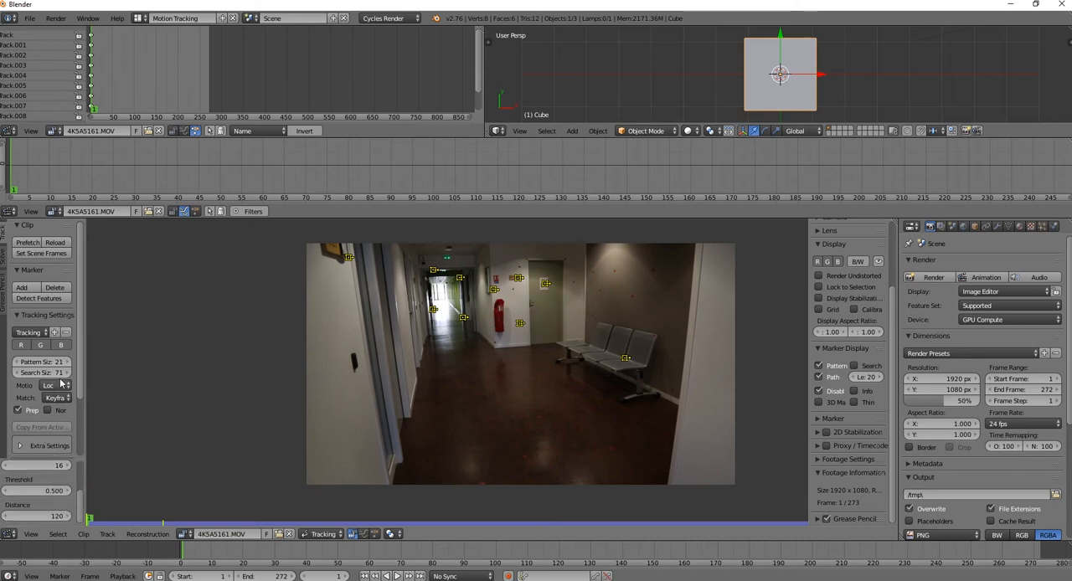
{"action": "scroll", "coordinate": [83, 396], "scroll_direction": "down", "scroll_amount": 3}
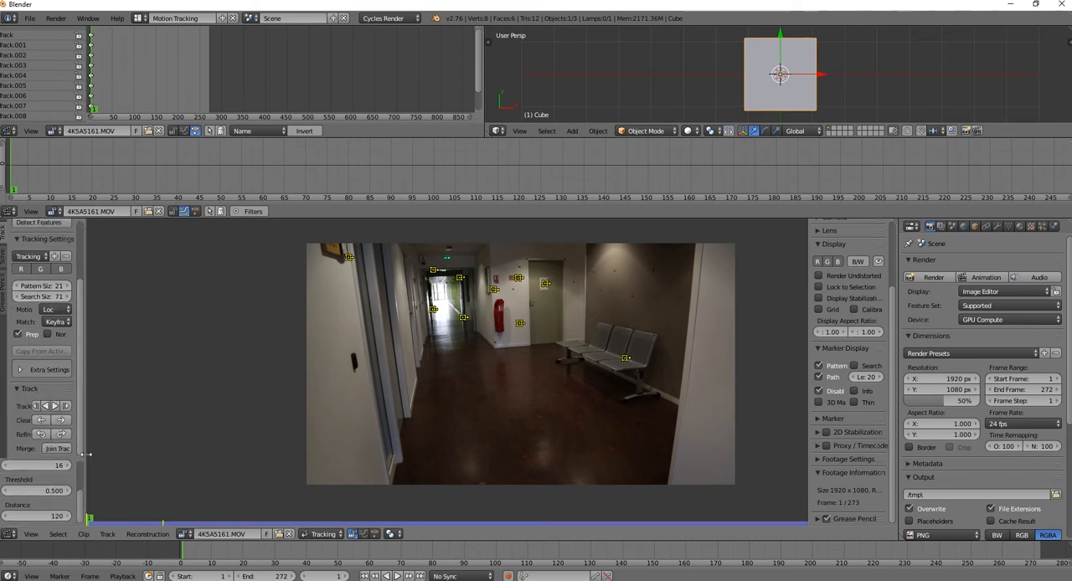
{"action": "left_click", "coordinate": [56, 407]}
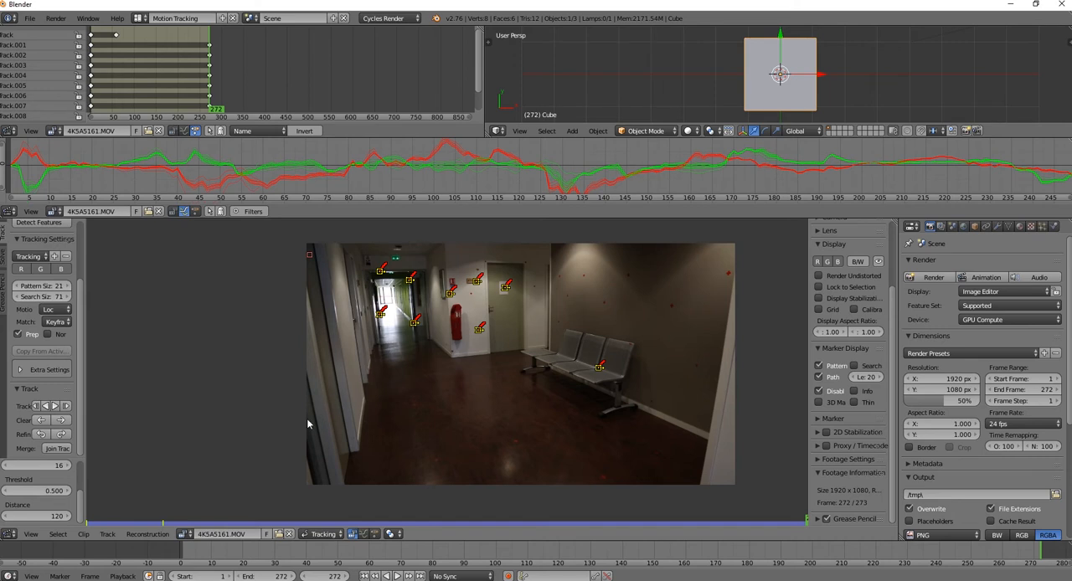
Return the clip to frame 0 and delete all the automatically detected tracks
{"action": "left_click_drag", "start_coordinate": [806, 523], "coordinate": [84, 520]}
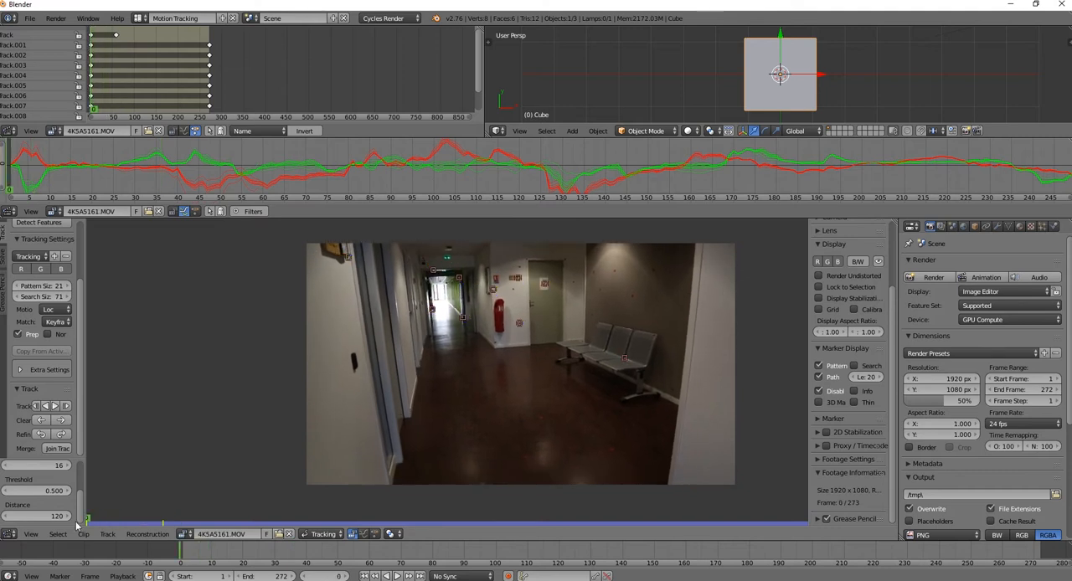
{"action": "key", "text": "x"}
{"action": "left_click", "coordinate": [549, 333]}
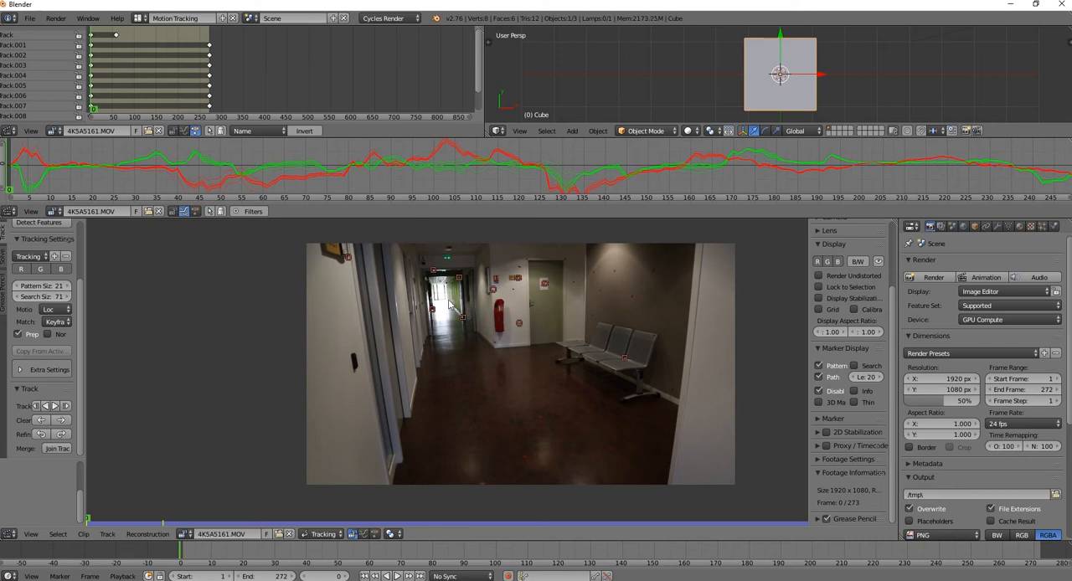
{"action": "key", "text": "x"}
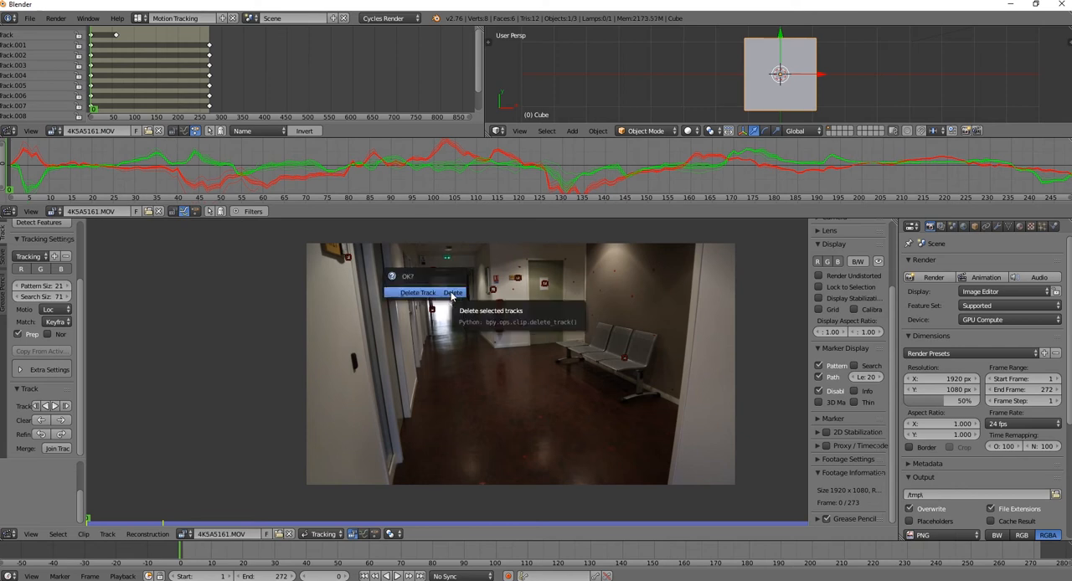
{"action": "left_click", "coordinate": [451, 293]}
{"action": "key", "text": "a"}
{"action": "key", "text": "x"}
{"action": "left_click", "coordinate": [448, 295]}
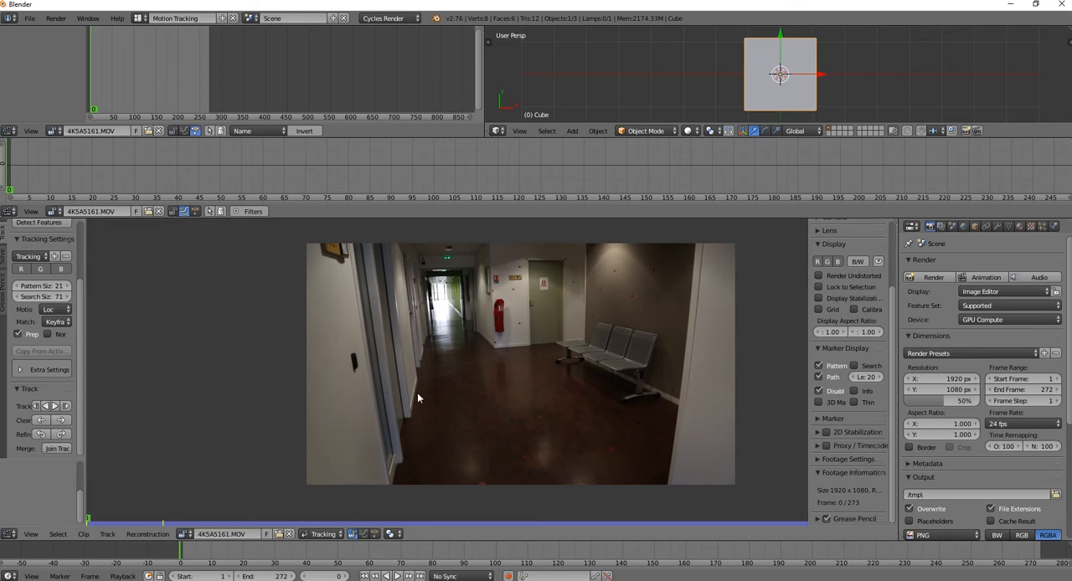
Place a tracking marker on the corner where the second door frame along the corridor's side wall meets the floor
{"action": "scroll", "coordinate": [422, 393], "scroll_direction": "up", "scroll_amount": 4}
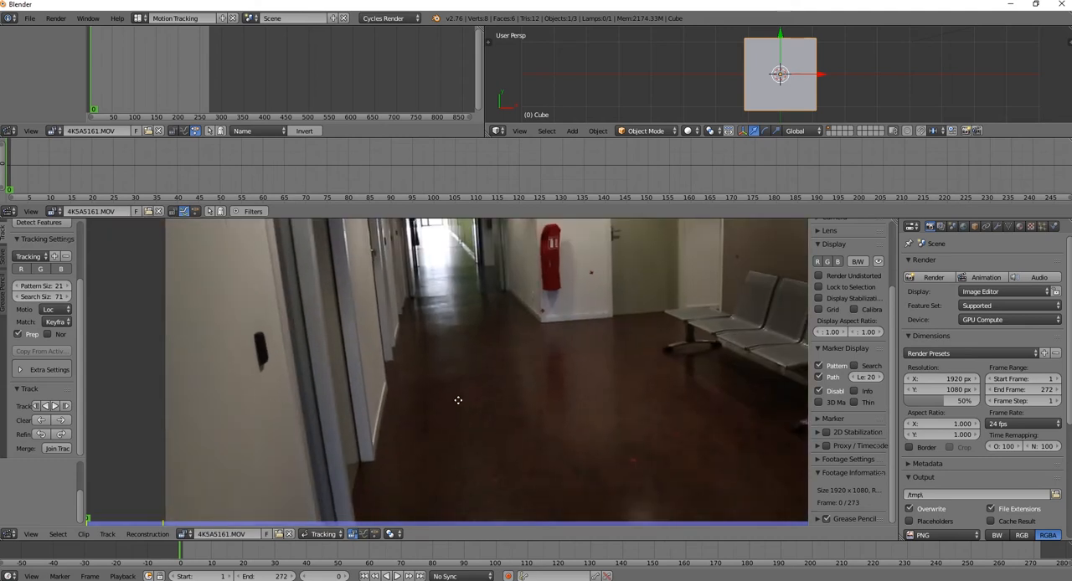
{"action": "scroll", "coordinate": [485, 376], "scroll_direction": "down", "scroll_amount": 4}
{"action": "scroll", "coordinate": [507, 361], "scroll_direction": "up", "scroll_amount": 3}
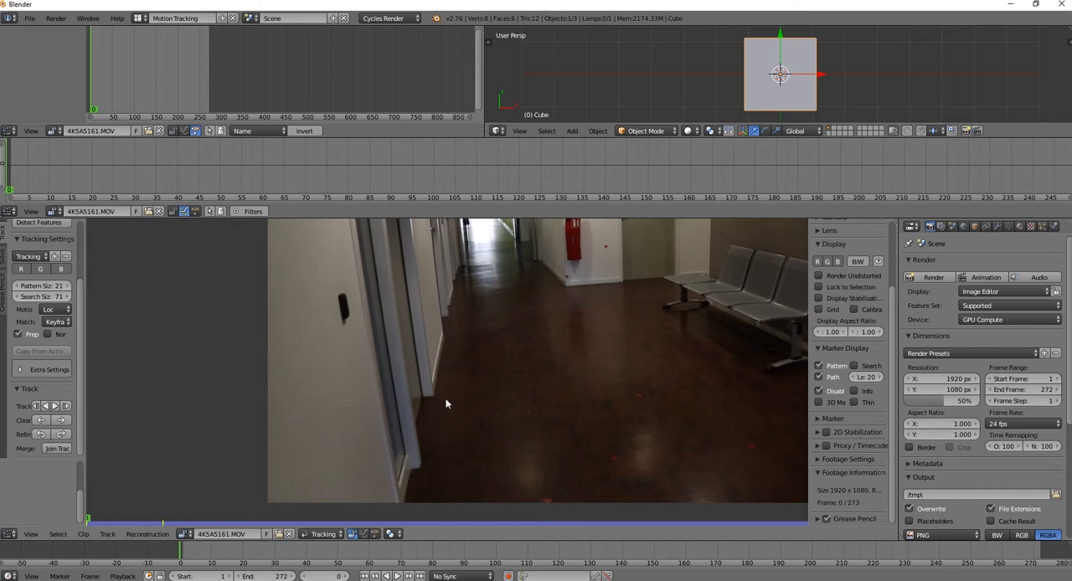
{"action": "middle_click_drag", "start_coordinate": [632, 417], "coordinate": [465, 453]}
{"action": "middle_click_drag", "start_coordinate": [514, 414], "coordinate": [511, 387]}
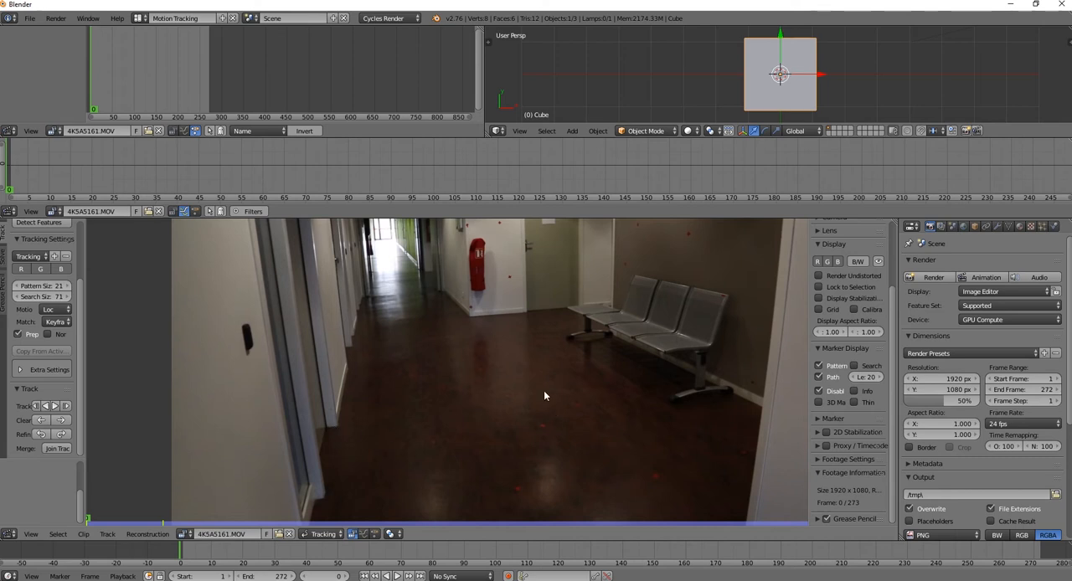
{"action": "middle_click_drag", "start_coordinate": [548, 309], "coordinate": [469, 365]}
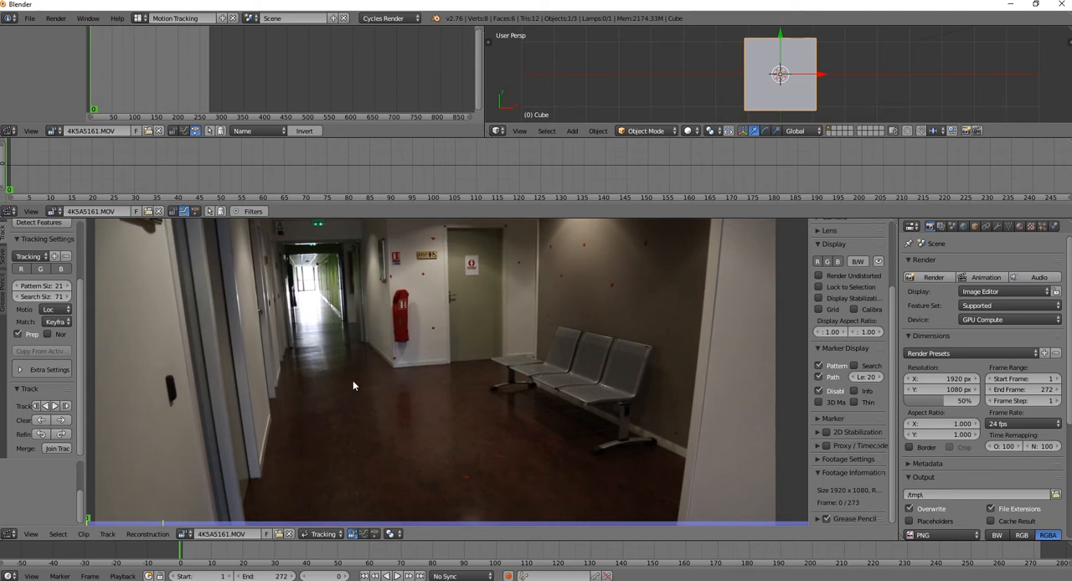
{"action": "middle_click_drag", "start_coordinate": [323, 419], "coordinate": [378, 328]}
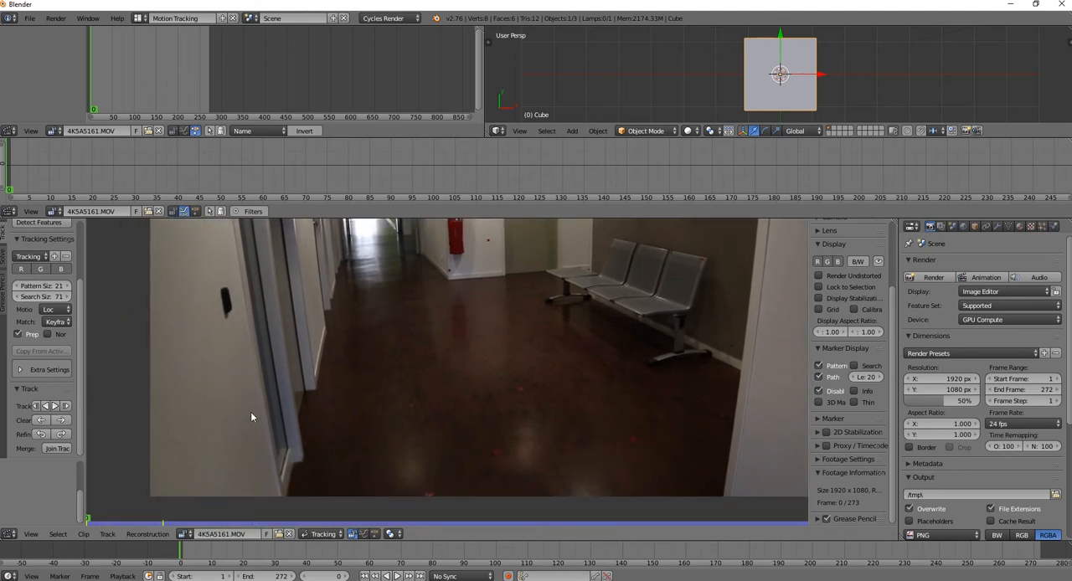
{"action": "scroll", "coordinate": [251, 416], "scroll_direction": "up", "scroll_amount": 2}
{"action": "middle_click_drag", "start_coordinate": [250, 405], "coordinate": [344, 400]}
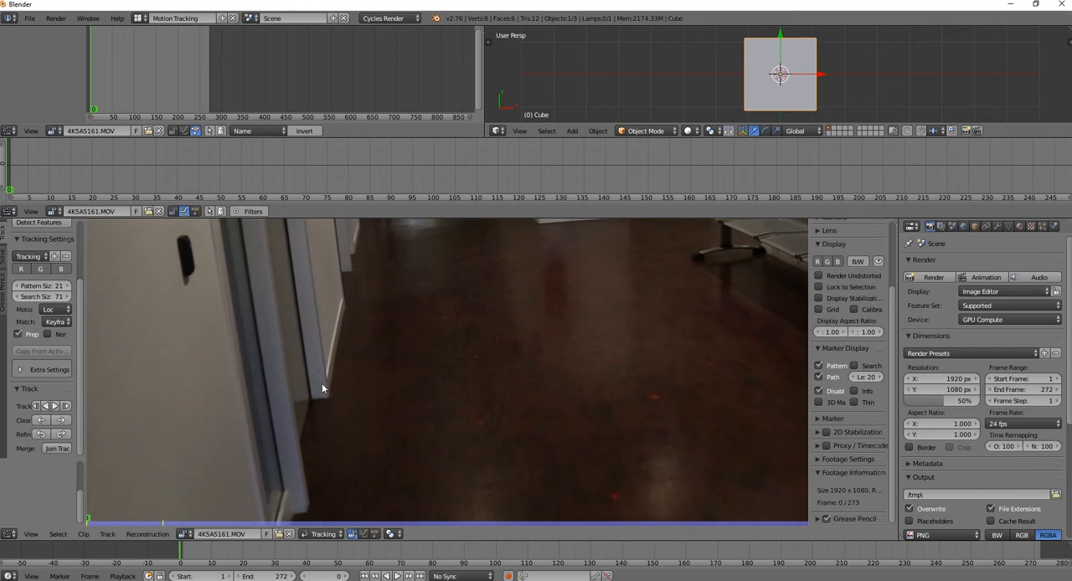
{"action": "left_click", "coordinate": [328, 399], "text": "ctrl"}
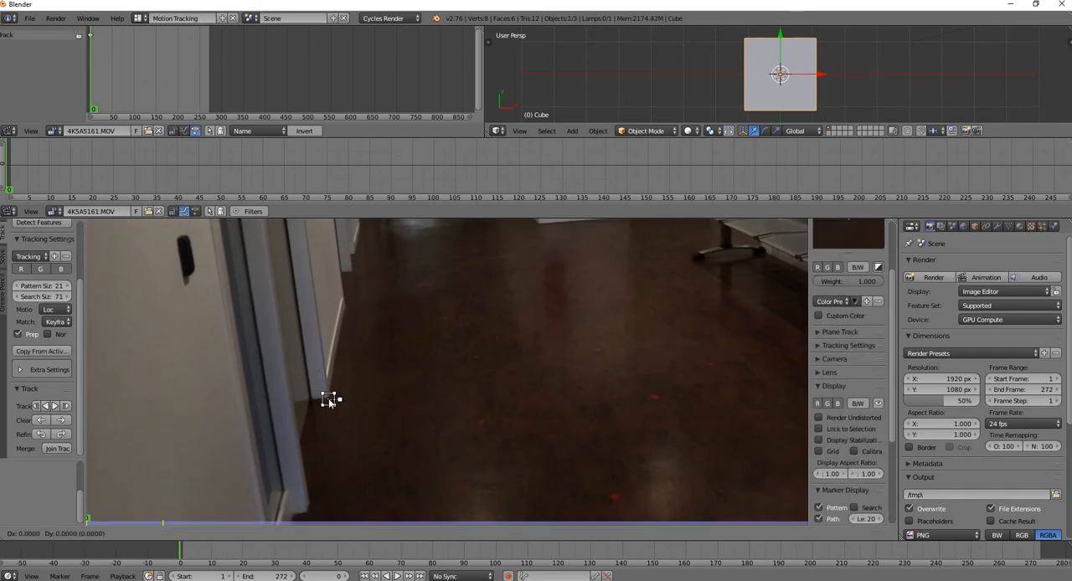
Enlarge the marker to about 1.08 times its size and reposition it on the door frame's bottom corner
{"action": "scroll", "coordinate": [888, 356], "scroll_direction": "up", "scroll_amount": 4}
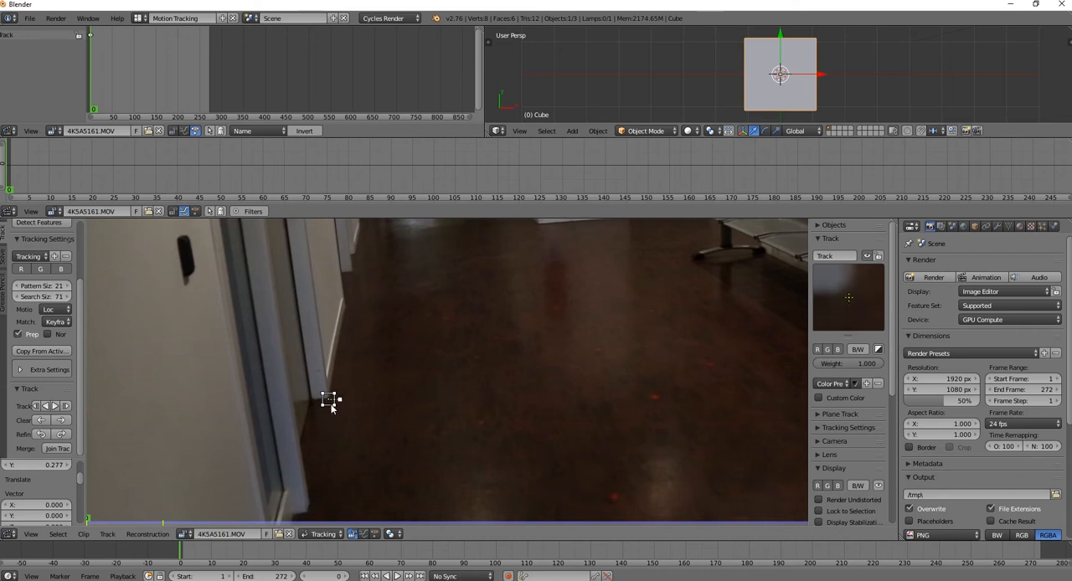
{"action": "key", "text": "g"}
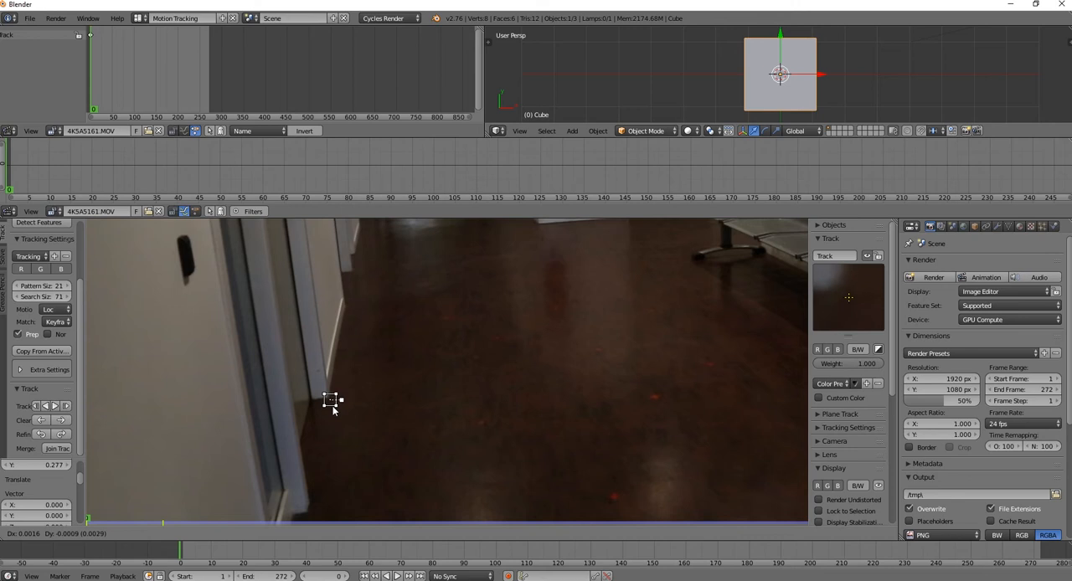
{"action": "key", "text": "s"}
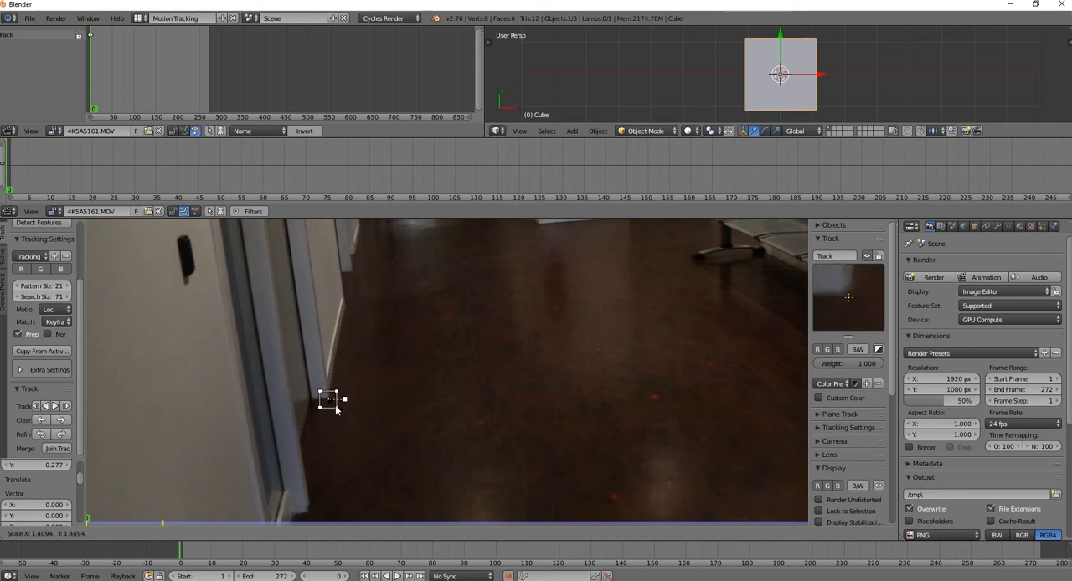
{"action": "left_click", "coordinate": [334, 408]}
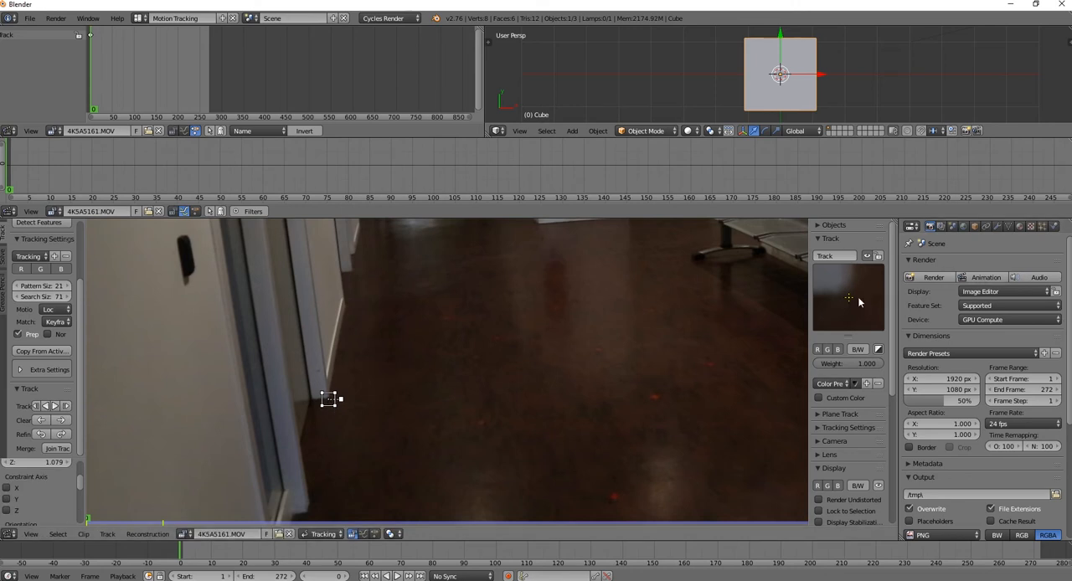
{"action": "key", "text": "s"}
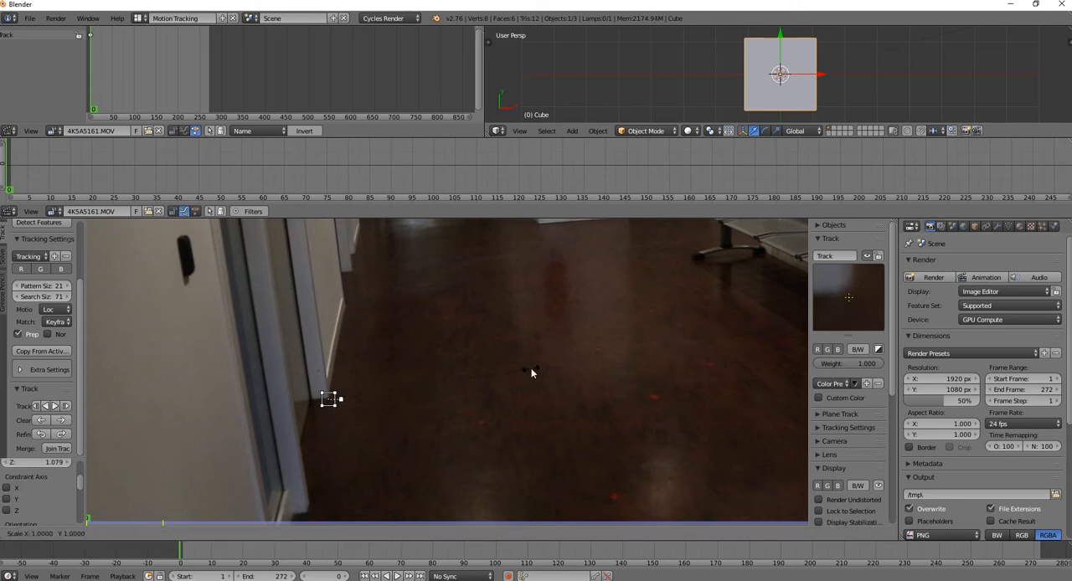
{"action": "key", "text": "Escape"}
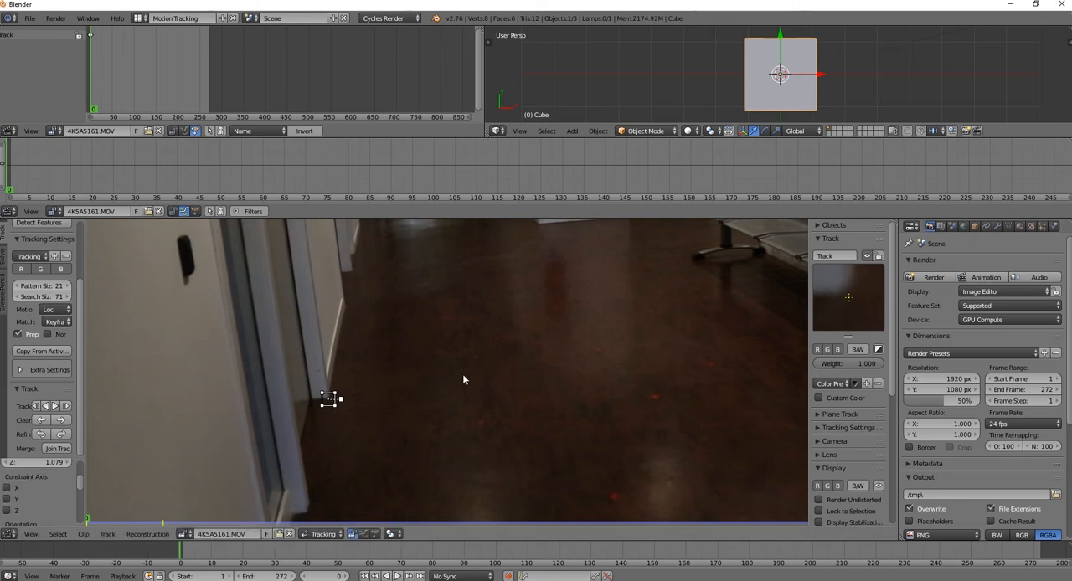
{"action": "key", "text": "g"}
{"action": "left_click", "coordinate": [463, 377]}
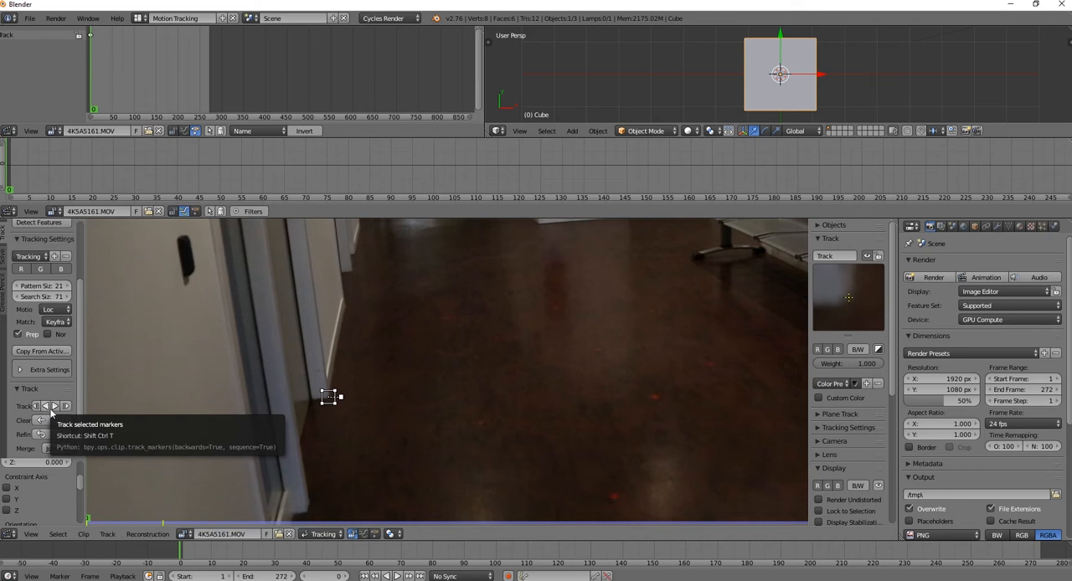
Track the door frame marker forward through the clip and scrub back to frame 41 to check its path
{"action": "left_click", "coordinate": [57, 411]}
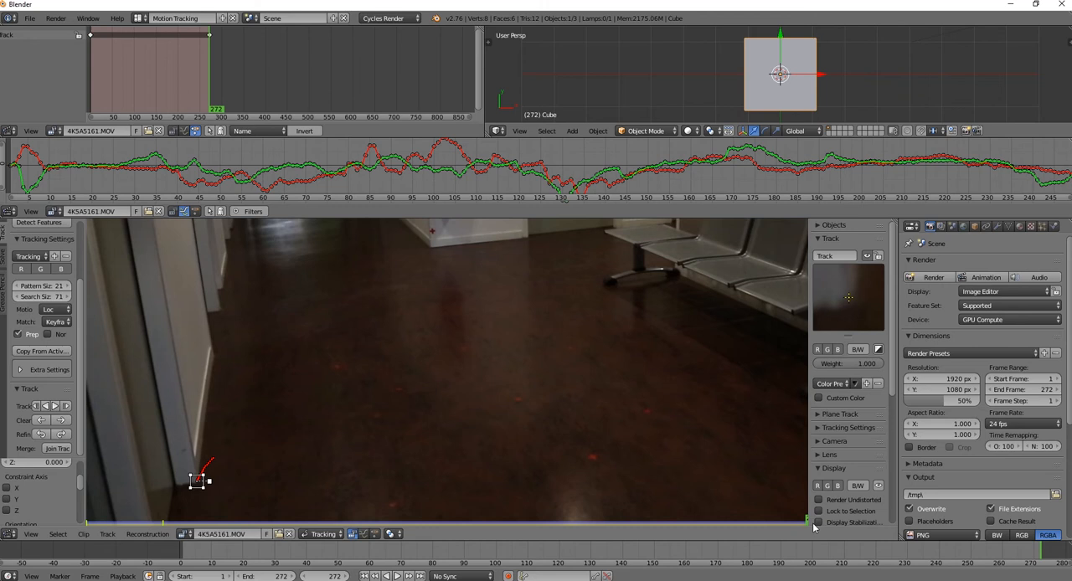
{"action": "mouse_move", "coordinate": [806, 524]}
{"action": "left_mouse_down"}
{"action": "mouse_move", "coordinate": [93, 524]}
{"action": "mouse_move", "coordinate": [247, 526]}
{"action": "mouse_move", "coordinate": [217, 526]}
{"action": "left_mouse_up"}
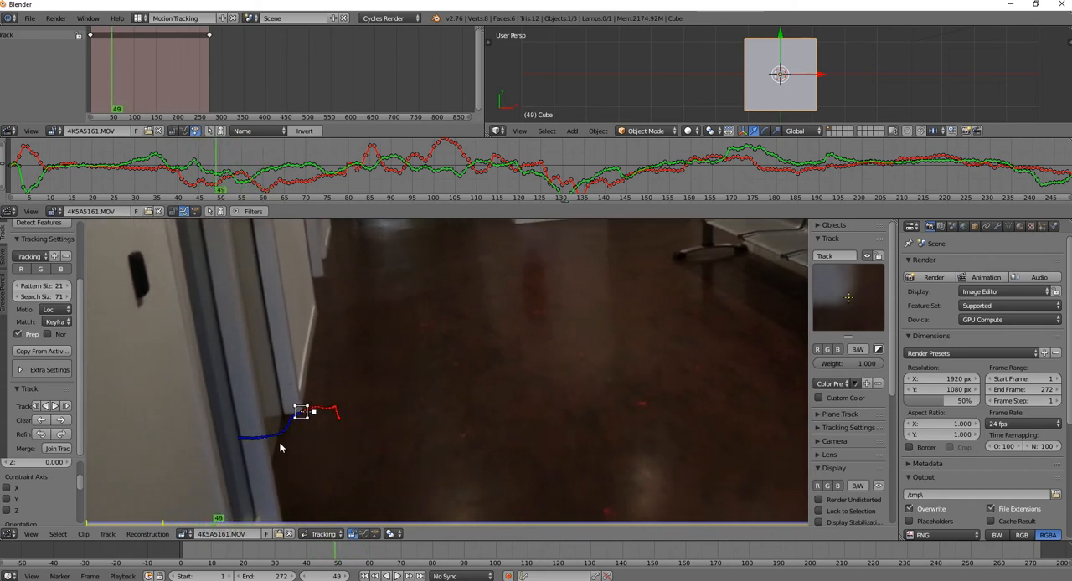
{"action": "mouse_move", "coordinate": [218, 525]}
{"action": "left_mouse_down"}
{"action": "mouse_move", "coordinate": [791, 528]}
{"action": "mouse_move", "coordinate": [807, 553]}
{"action": "mouse_move", "coordinate": [759, 540]}
{"action": "mouse_move", "coordinate": [125, 524]}
{"action": "mouse_move", "coordinate": [197, 523]}
{"action": "left_mouse_up"}
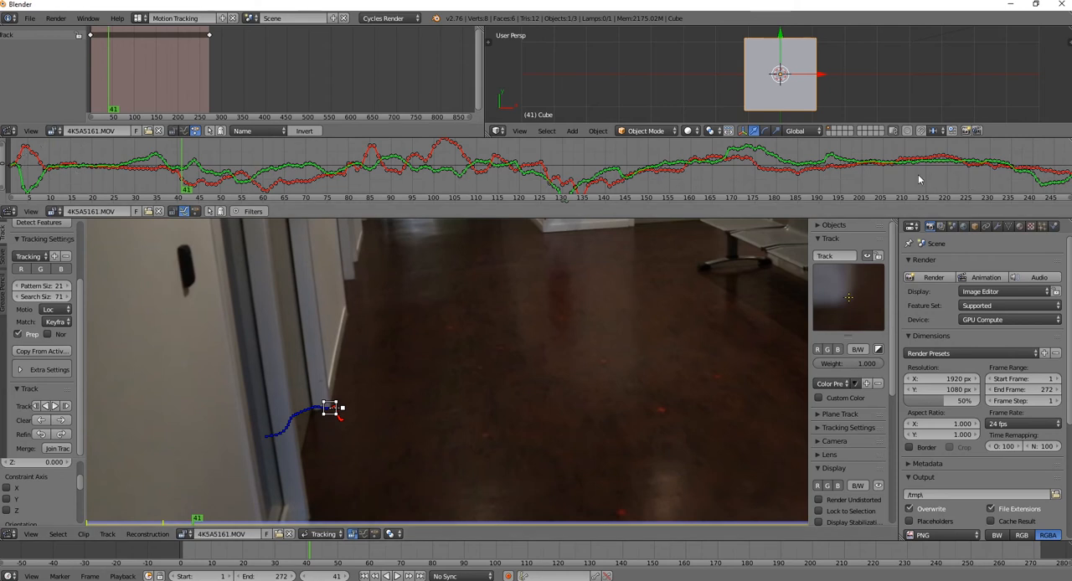
Examine the marker's motion curves in the graph, especially the dips between about frames 125 and 140
{"action": "scroll", "coordinate": [917, 180], "scroll_direction": "down", "scroll_amount": 5}
{"action": "scroll", "coordinate": [918, 181], "scroll_direction": "up", "scroll_amount": 7}
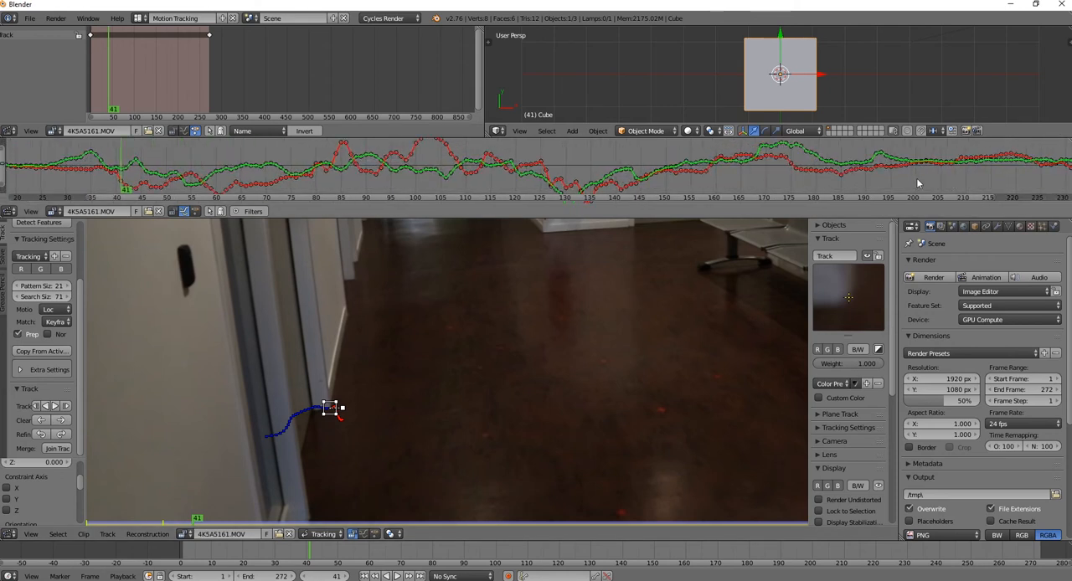
{"action": "scroll", "coordinate": [918, 183], "scroll_direction": "down", "scroll_amount": 5}
{"action": "scroll", "coordinate": [918, 184], "scroll_direction": "up", "scroll_amount": 2}
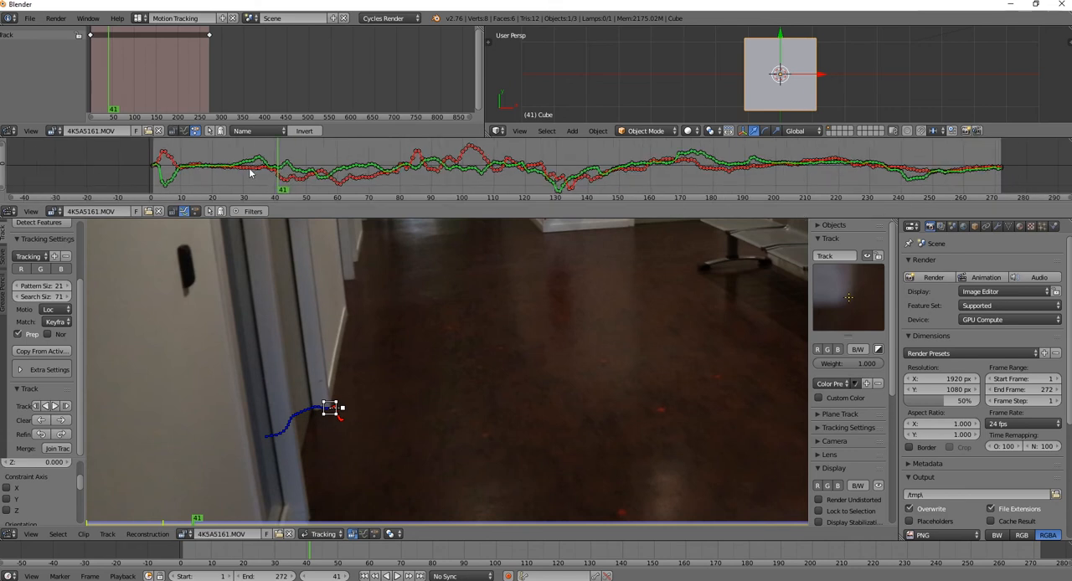
{"action": "scroll", "coordinate": [276, 171], "scroll_direction": "up", "scroll_amount": 4}
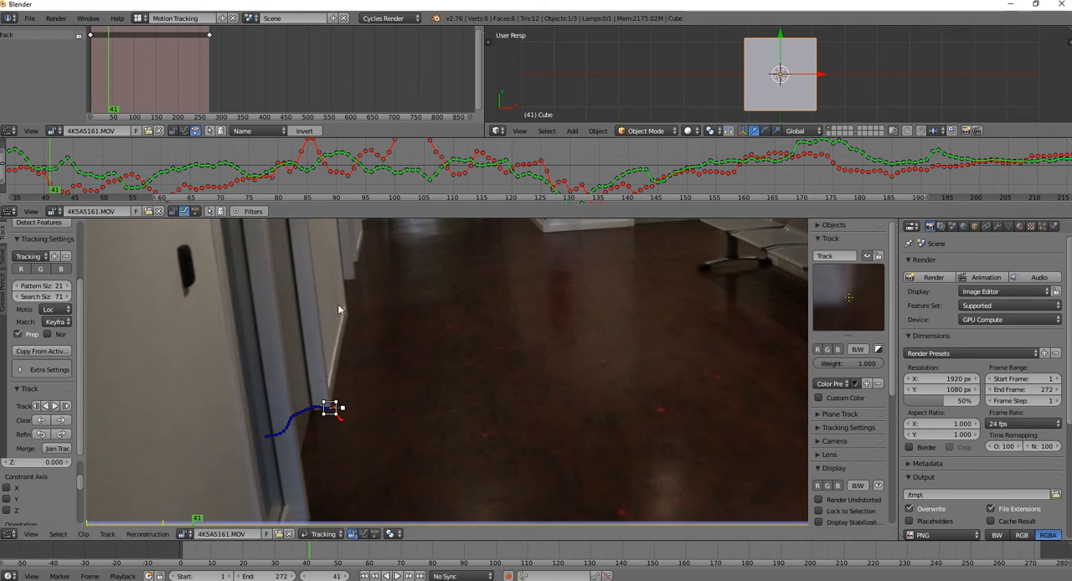
{"action": "scroll", "coordinate": [813, 190], "scroll_direction": "up", "scroll_amount": 1}
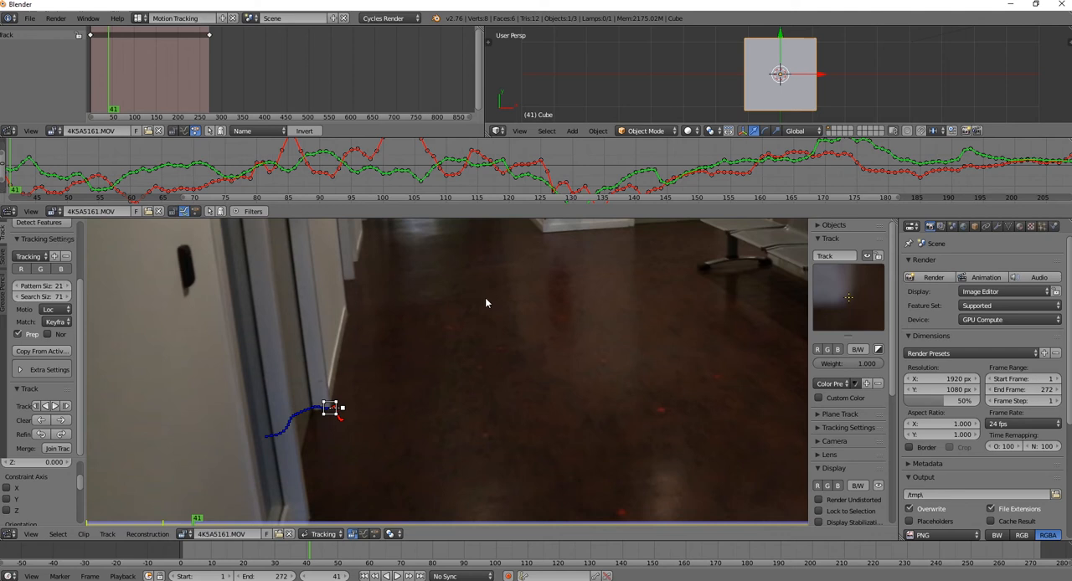
{"action": "middle_click_drag", "start_coordinate": [597, 178], "coordinate": [609, 209]}
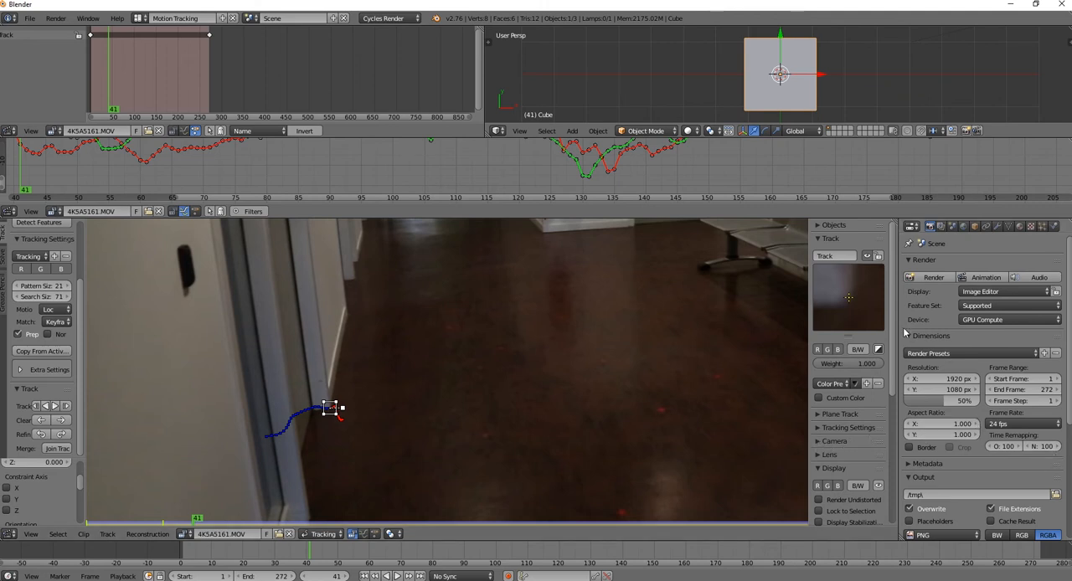
Enable Lock to Selection for the clip view and play the footage from frame 41 to check the marker
{"action": "scroll", "coordinate": [892, 335], "scroll_direction": "down", "scroll_amount": 3}
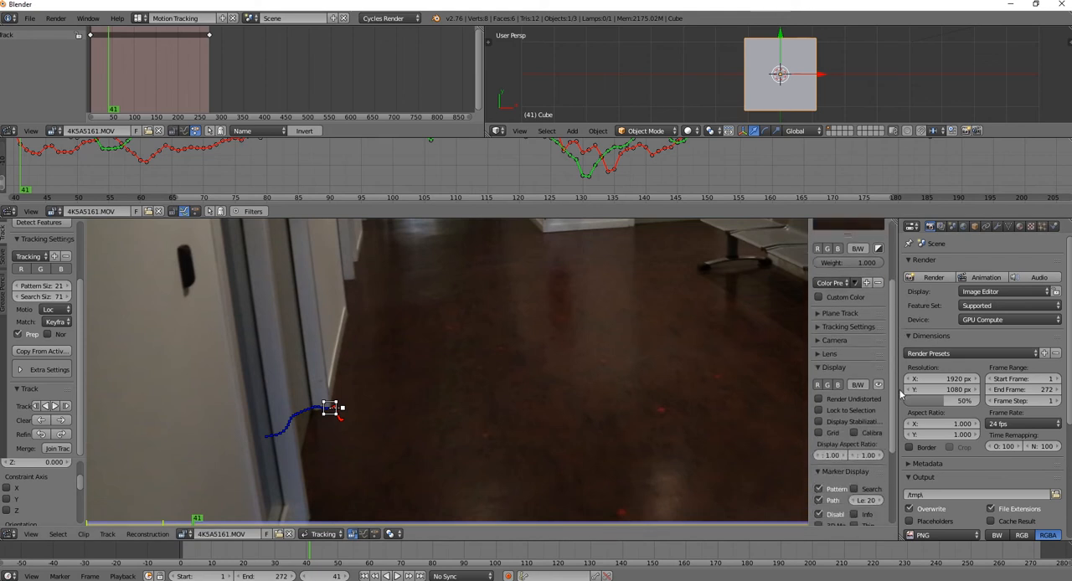
{"action": "left_click", "coordinate": [817, 325]}
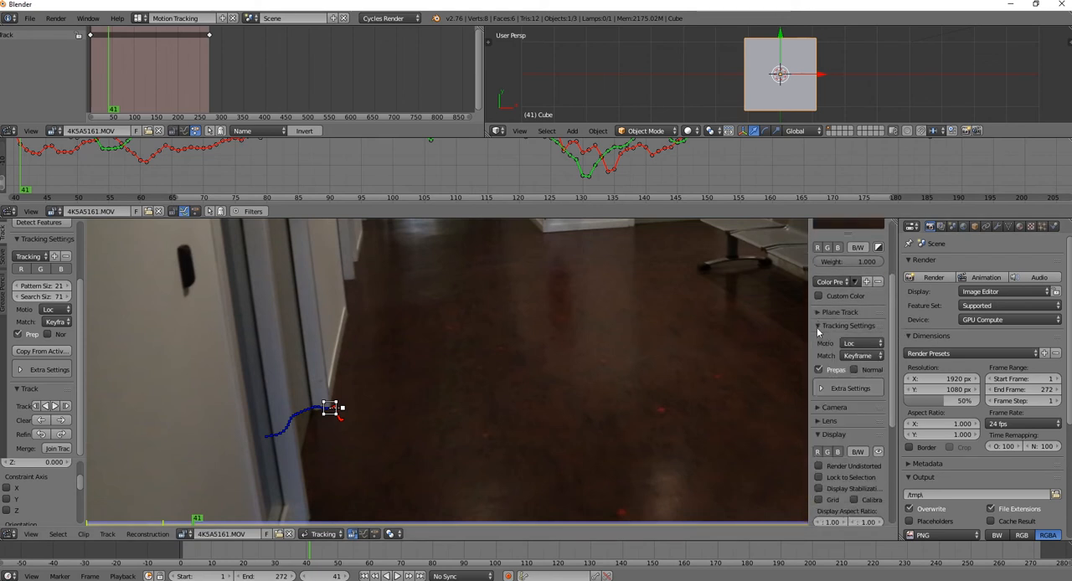
{"action": "left_click", "coordinate": [818, 328]}
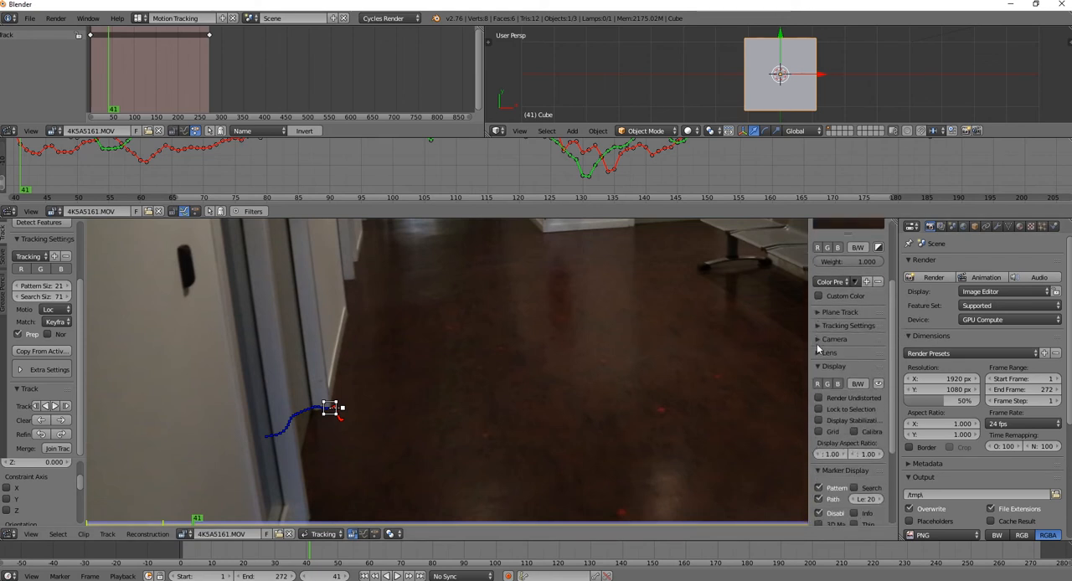
{"action": "left_click", "coordinate": [818, 409]}
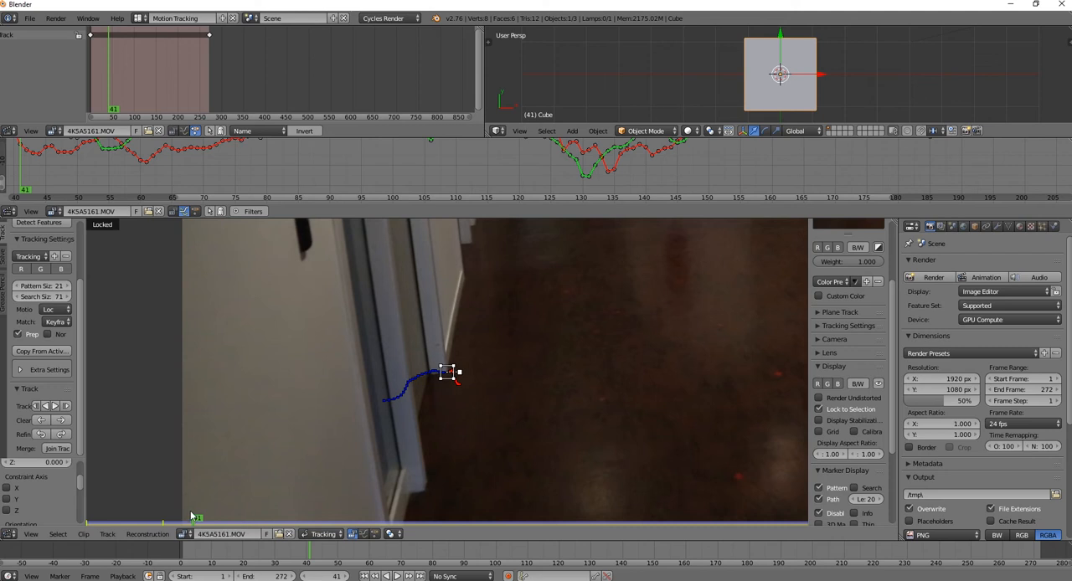
{"action": "left_click", "coordinate": [398, 577]}
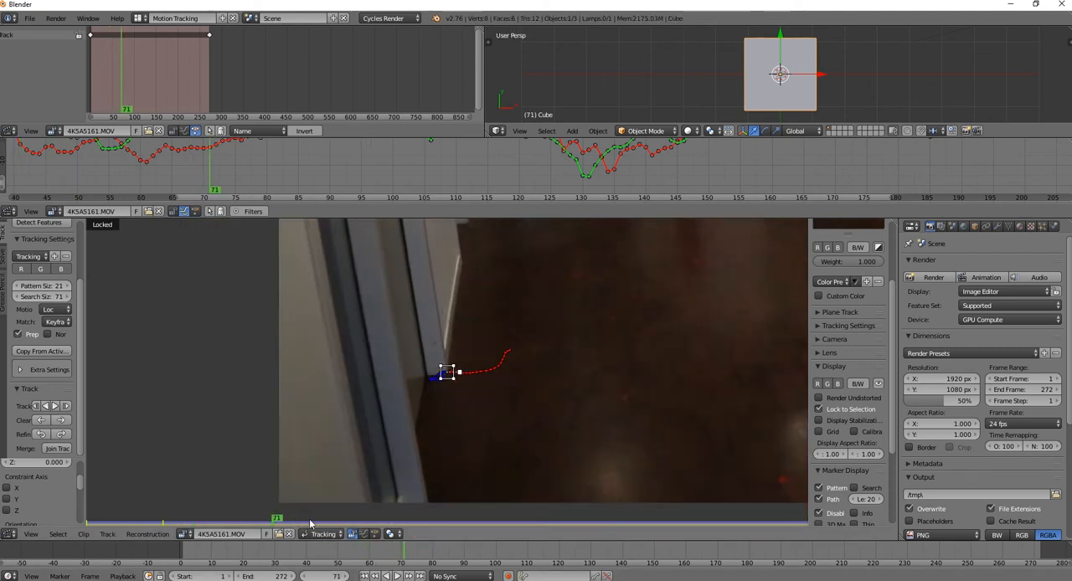
At frame 1, place a marker on the bottom corner of the next door frame down the corridor and track it forward
{"action": "mouse_move", "coordinate": [279, 525]}
{"action": "left_mouse_down"}
{"action": "mouse_move", "coordinate": [814, 552]}
{"action": "mouse_move", "coordinate": [590, 558]}
{"action": "mouse_move", "coordinate": [88, 525]}
{"action": "left_mouse_up"}
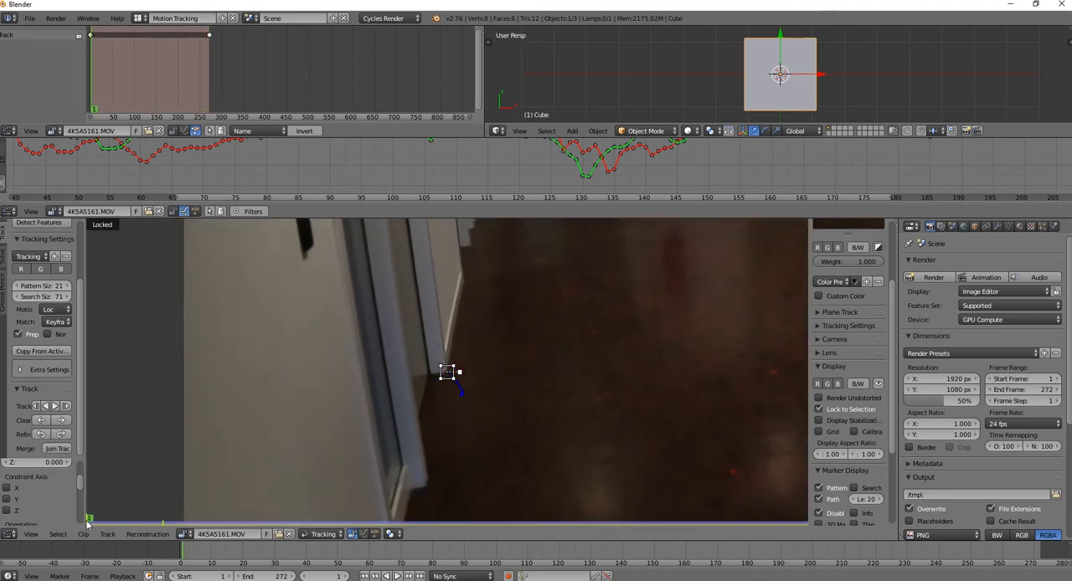
{"action": "middle_click_drag", "start_coordinate": [527, 258], "coordinate": [484, 311]}
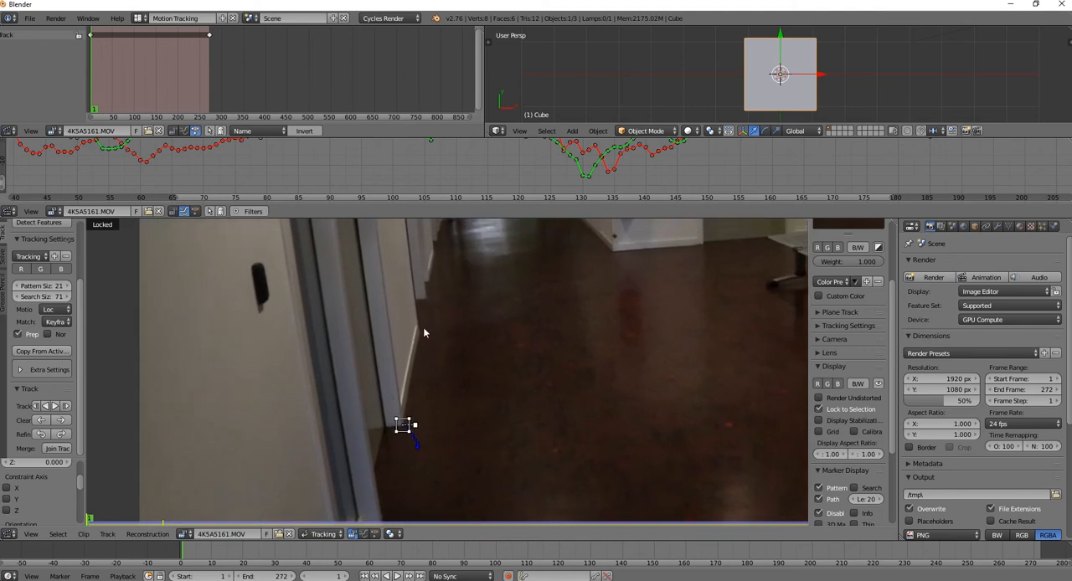
{"action": "scroll", "coordinate": [423, 332], "scroll_direction": "up", "scroll_amount": 3}
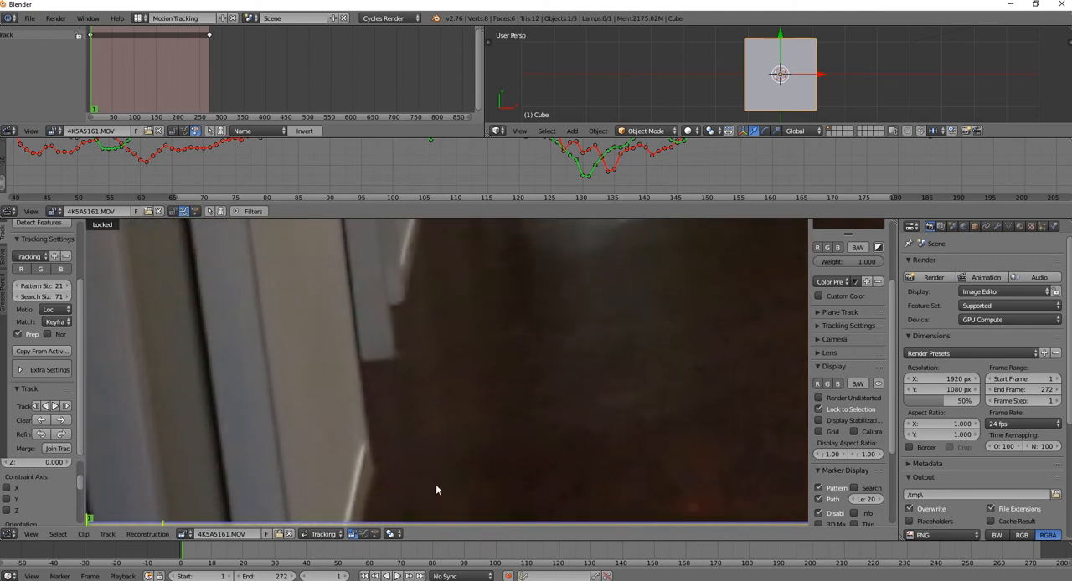
{"action": "left_click", "coordinate": [394, 358], "text": "ctrl"}
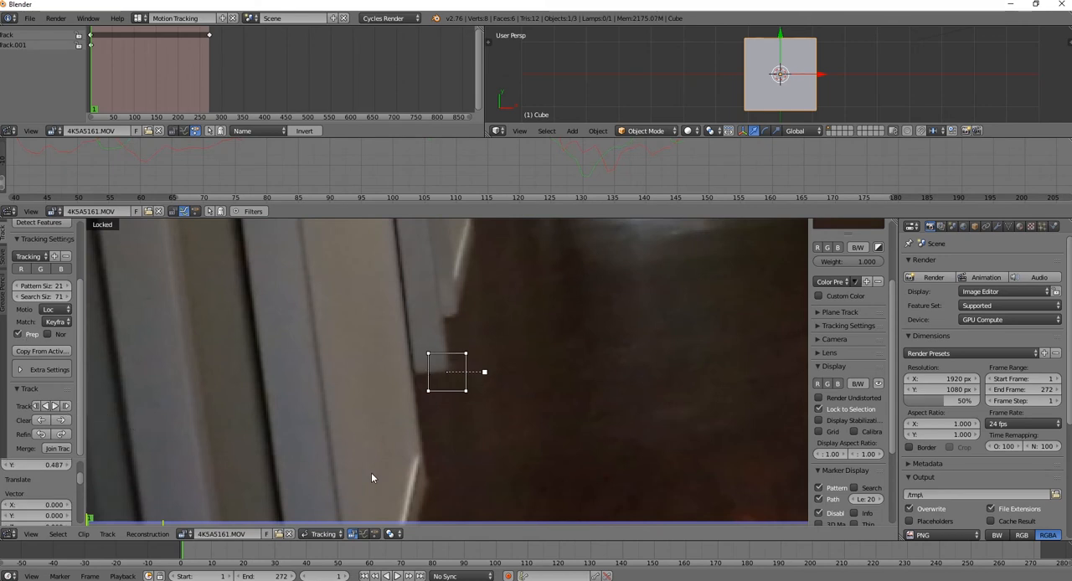
{"action": "key", "text": "ctrl+t"}
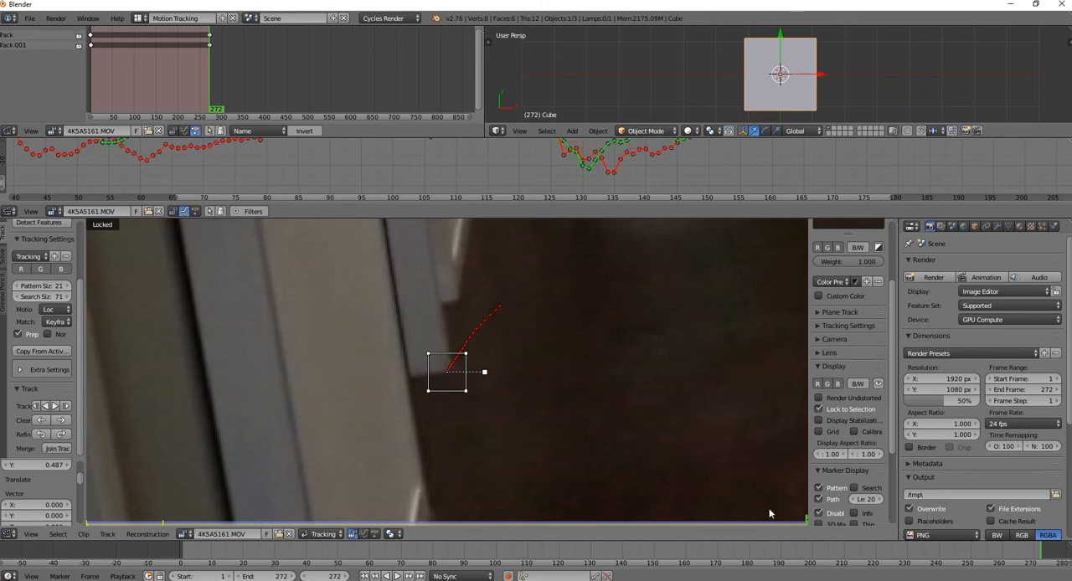
Back at the clip's start, place markers at the wall corner below the fire extinguisher and at the near and far bench feet
{"action": "left_click_drag", "start_coordinate": [805, 519], "coordinate": [83, 480]}
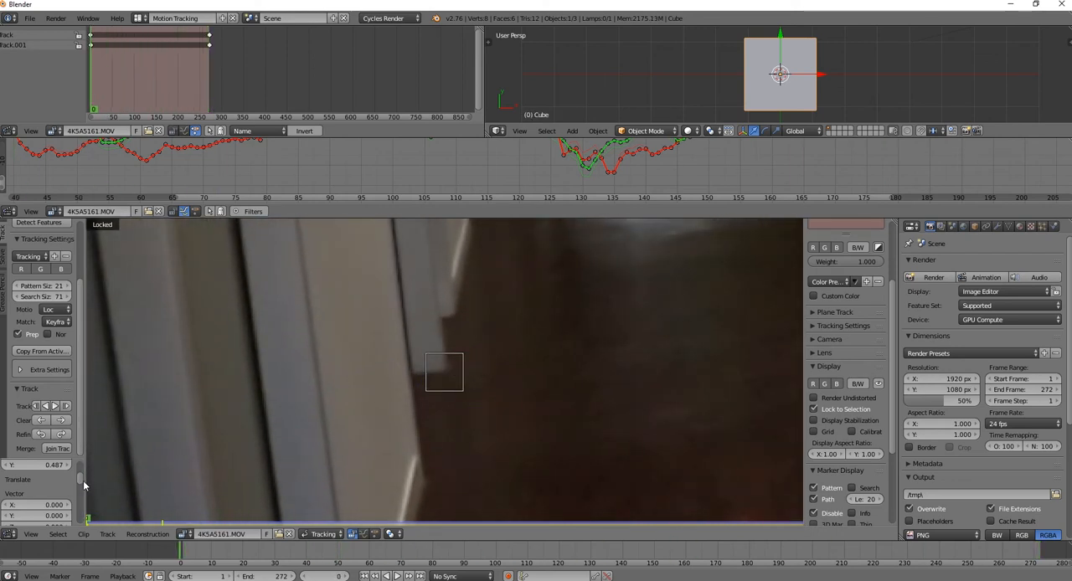
{"action": "scroll", "coordinate": [411, 391], "scroll_direction": "down", "scroll_amount": 5}
{"action": "scroll", "coordinate": [449, 386], "scroll_direction": "up", "scroll_amount": 2}
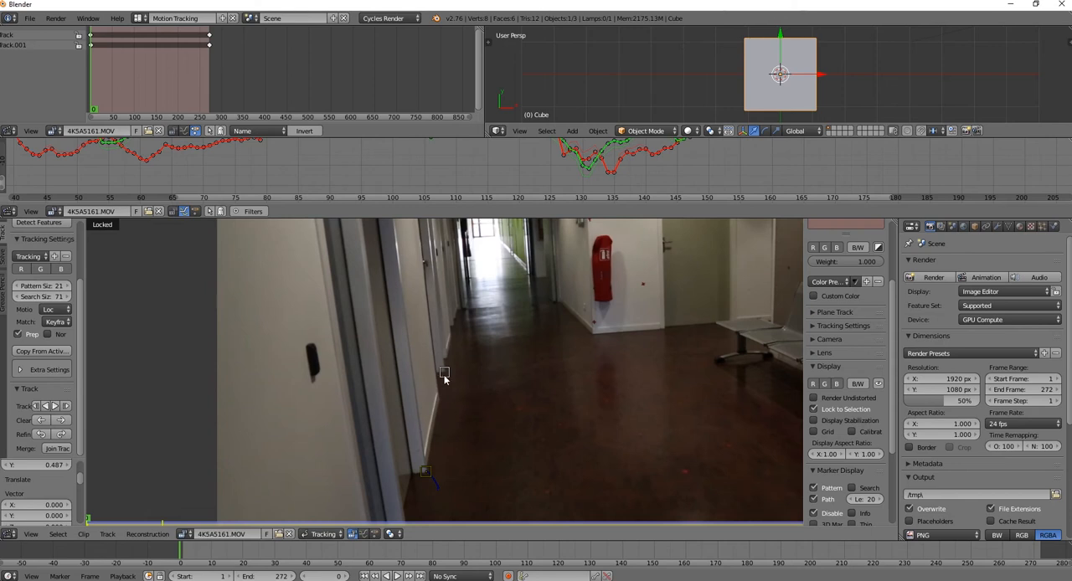
{"action": "scroll", "coordinate": [603, 450], "scroll_direction": "down", "scroll_amount": 2}
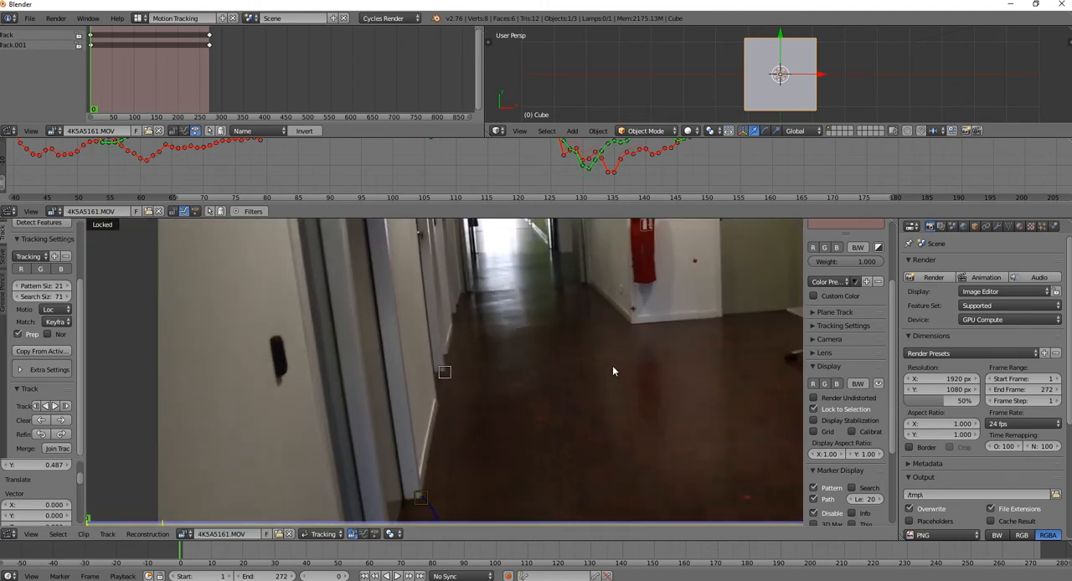
{"action": "left_click", "coordinate": [631, 325], "text": "ctrl"}
{"action": "middle_click_drag", "start_coordinate": [669, 454], "coordinate": [565, 354]}
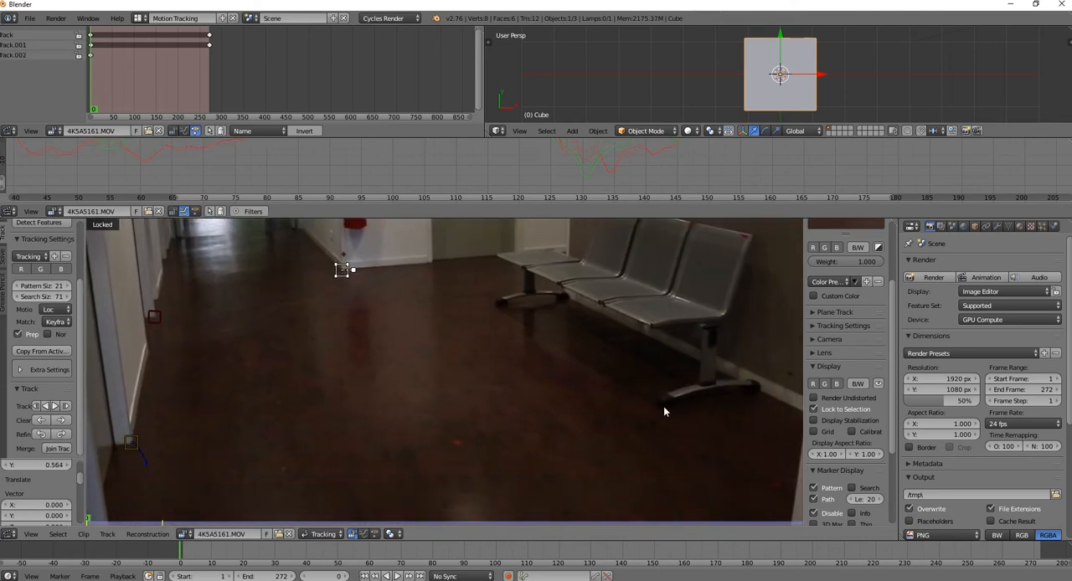
{"action": "left_click", "coordinate": [664, 412], "text": "ctrl"}
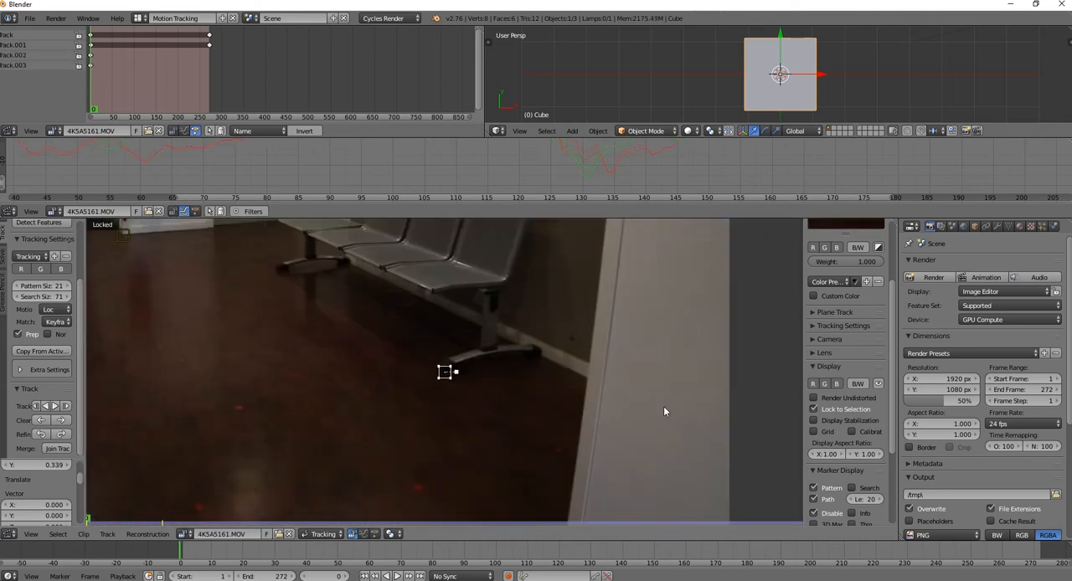
{"action": "left_click", "coordinate": [280, 271], "text": "ctrl"}
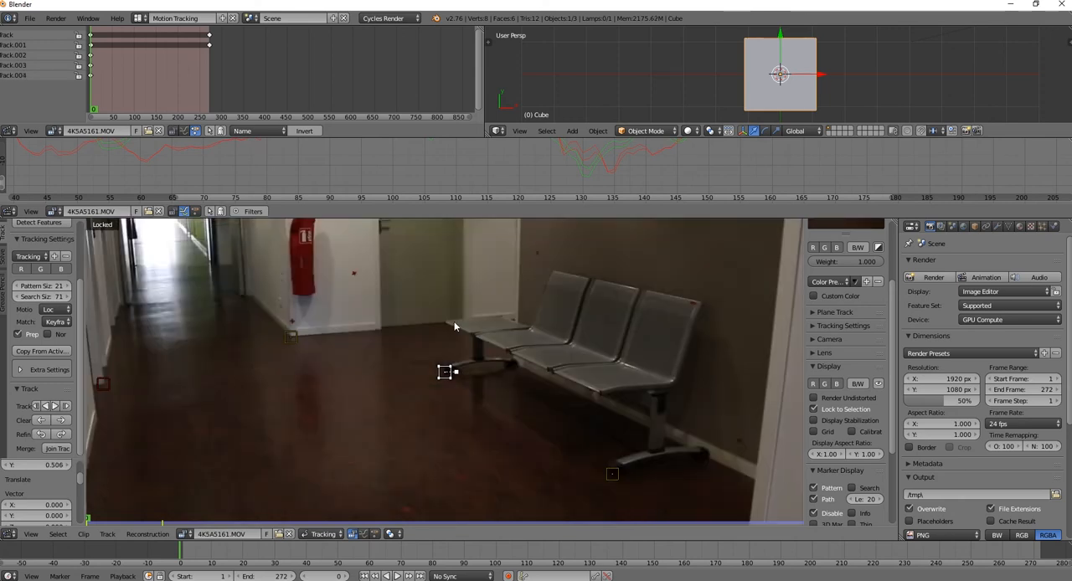
Track the wall corner marker and both bench foot markers forward together, and return to frame 1
{"action": "right_click", "coordinate": [292, 343]}
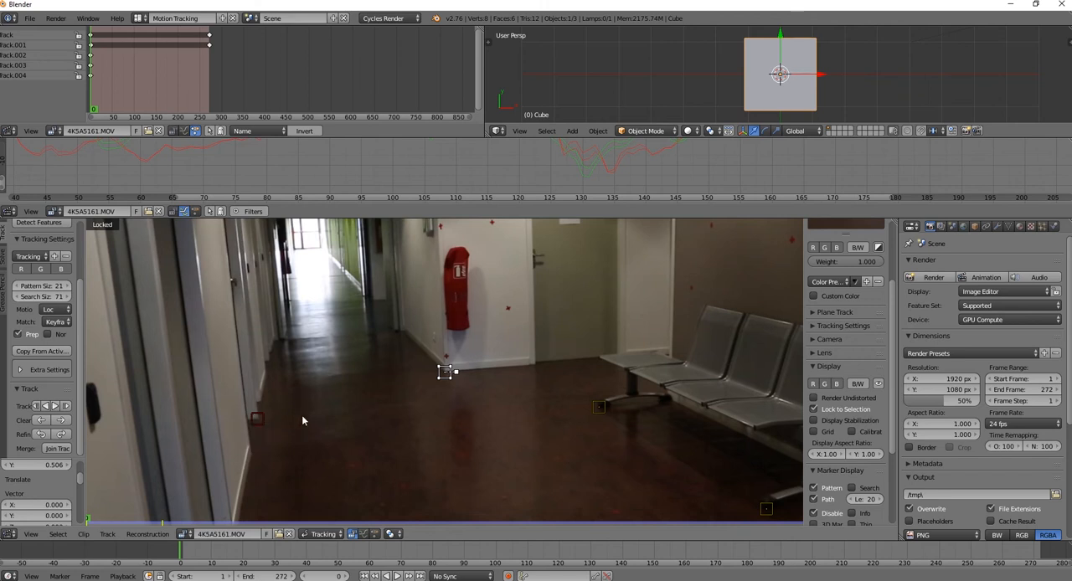
{"action": "right_click", "coordinate": [597, 415], "text": "shift"}
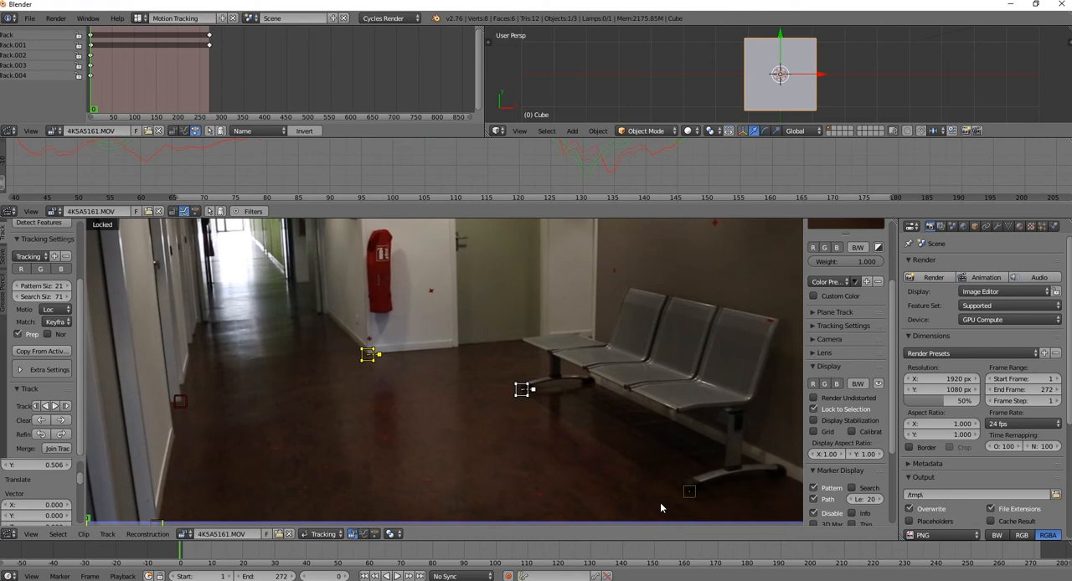
{"action": "right_click", "coordinate": [684, 494], "text": "shift"}
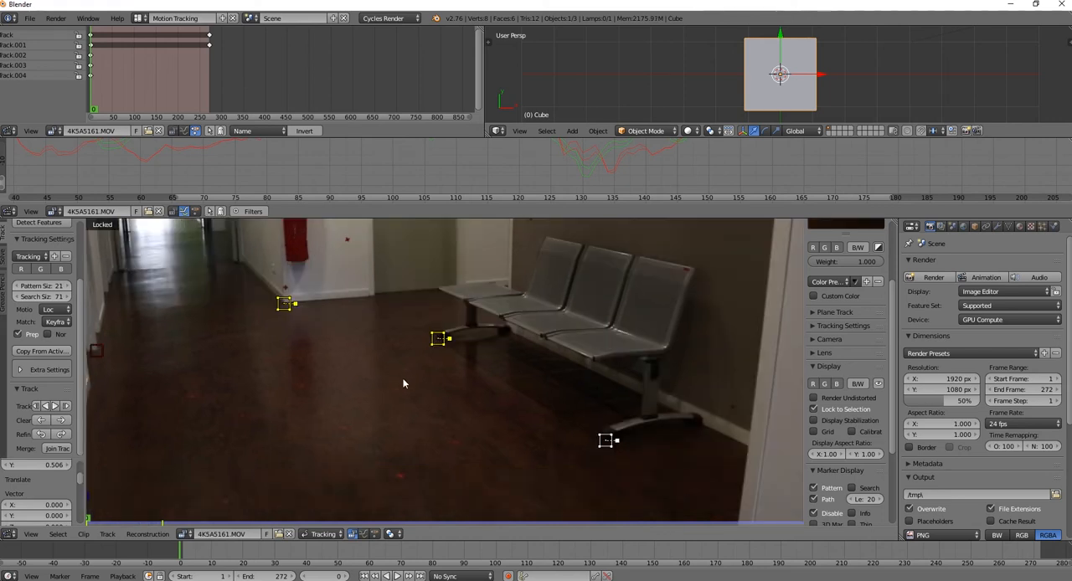
{"action": "left_click", "coordinate": [55, 406]}
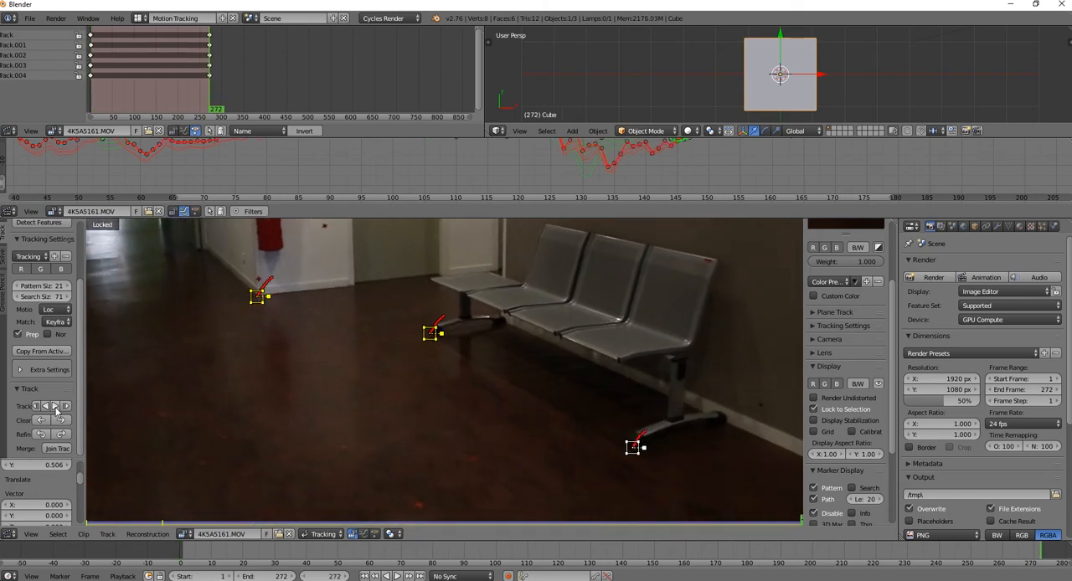
{"action": "left_click_drag", "start_coordinate": [800, 523], "coordinate": [76, 493]}
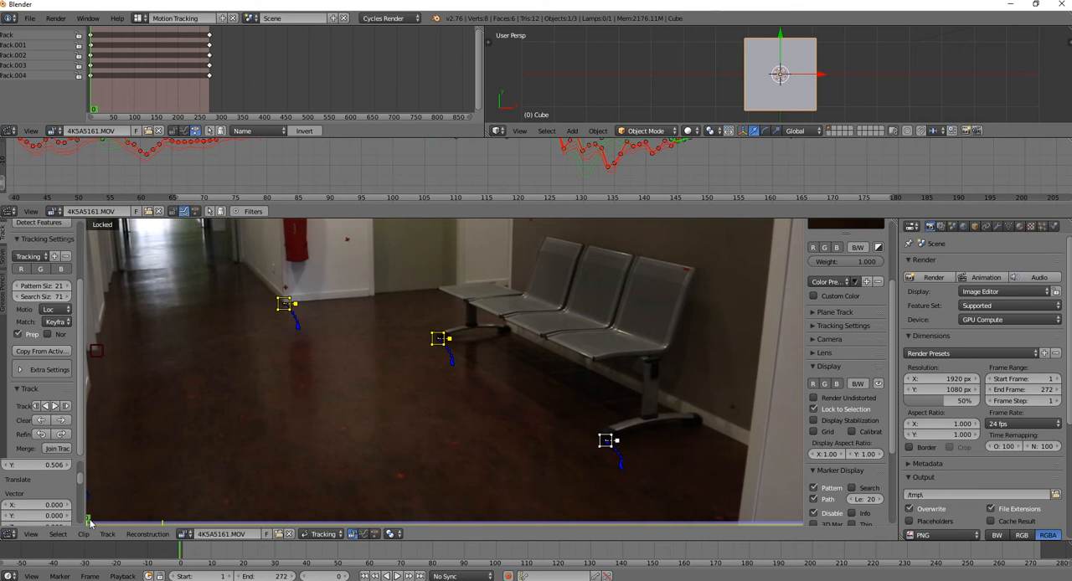
{"action": "left_click", "coordinate": [182, 559]}
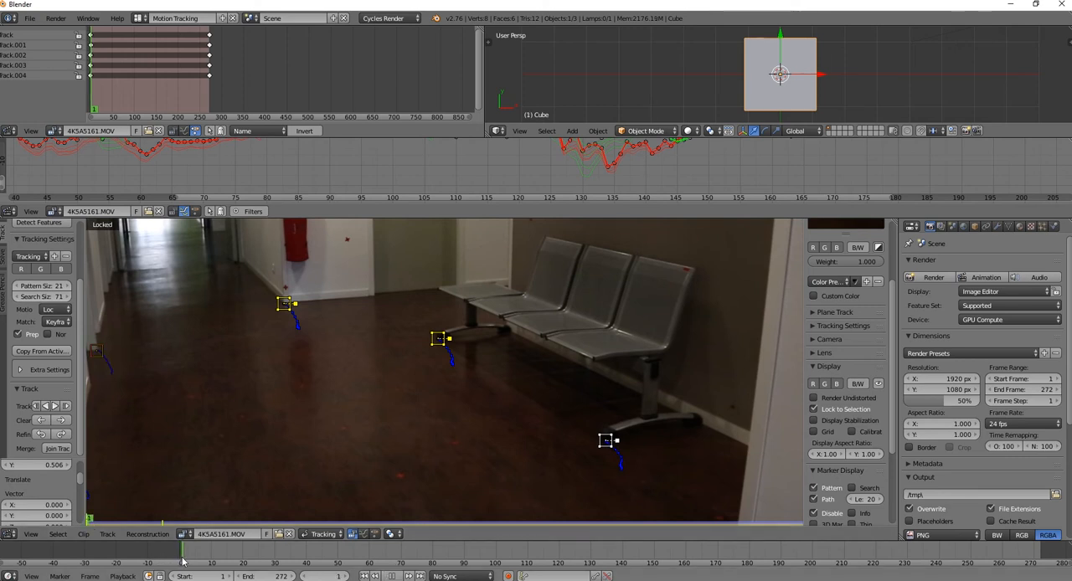
Place a marker on the upper end of the nearest door's black handle and track it forward
{"action": "scroll", "coordinate": [268, 337], "scroll_direction": "down", "scroll_amount": 4}
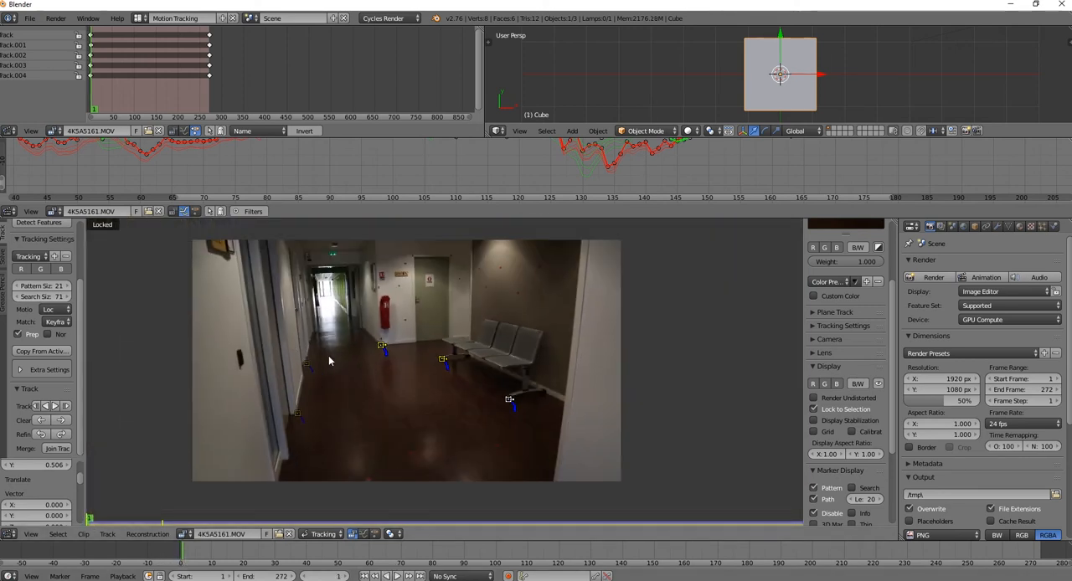
{"action": "scroll", "coordinate": [329, 358], "scroll_direction": "up", "scroll_amount": 2}
{"action": "scroll", "coordinate": [329, 362], "scroll_direction": "up", "scroll_amount": 2}
{"action": "scroll", "coordinate": [328, 360], "scroll_direction": "down", "scroll_amount": 4}
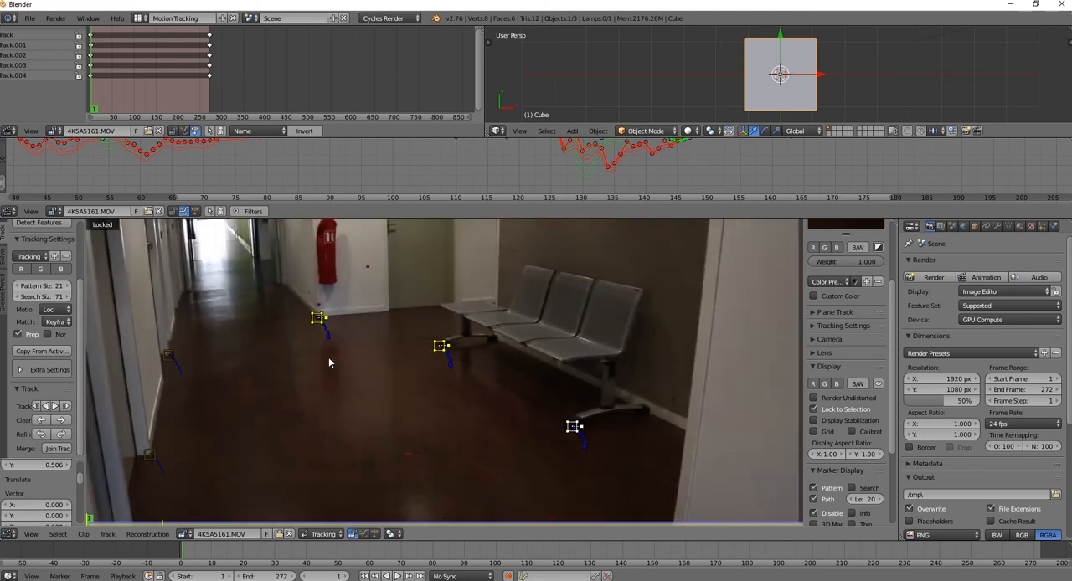
{"action": "scroll", "coordinate": [327, 362], "scroll_direction": "up", "scroll_amount": 2}
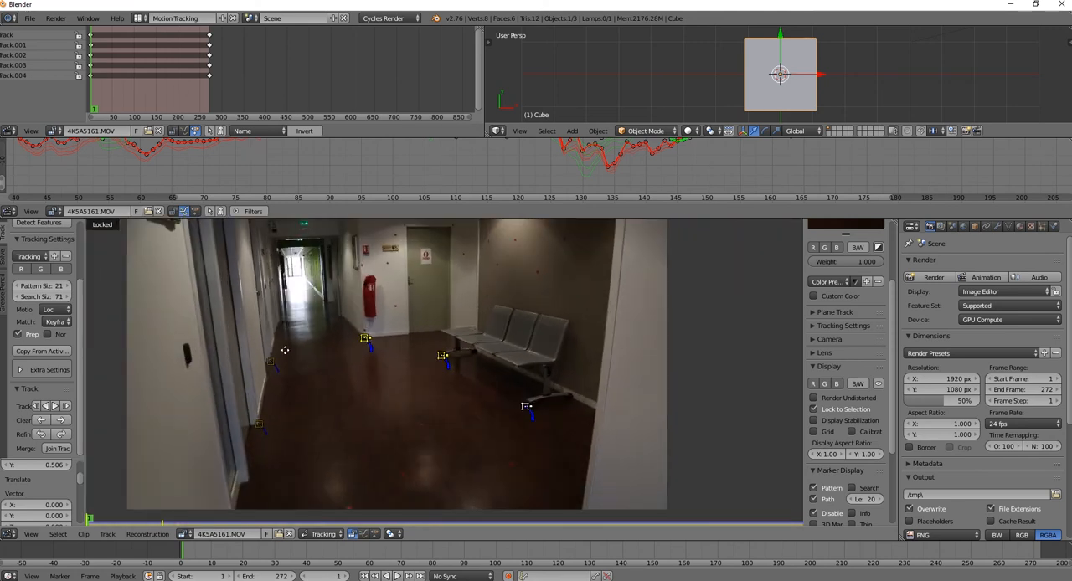
{"action": "middle_click_drag", "start_coordinate": [285, 350], "coordinate": [446, 327]}
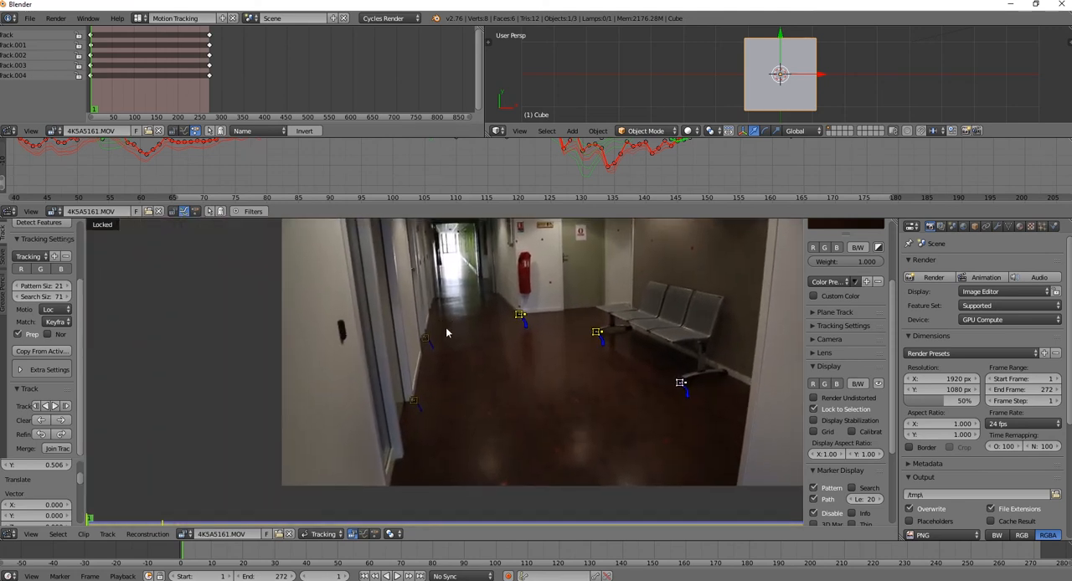
{"action": "scroll", "coordinate": [447, 327], "scroll_direction": "up", "scroll_amount": 3}
{"action": "middle_click_drag", "start_coordinate": [379, 338], "coordinate": [490, 374]}
{"action": "scroll", "coordinate": [491, 379], "scroll_direction": "up", "scroll_amount": 2}
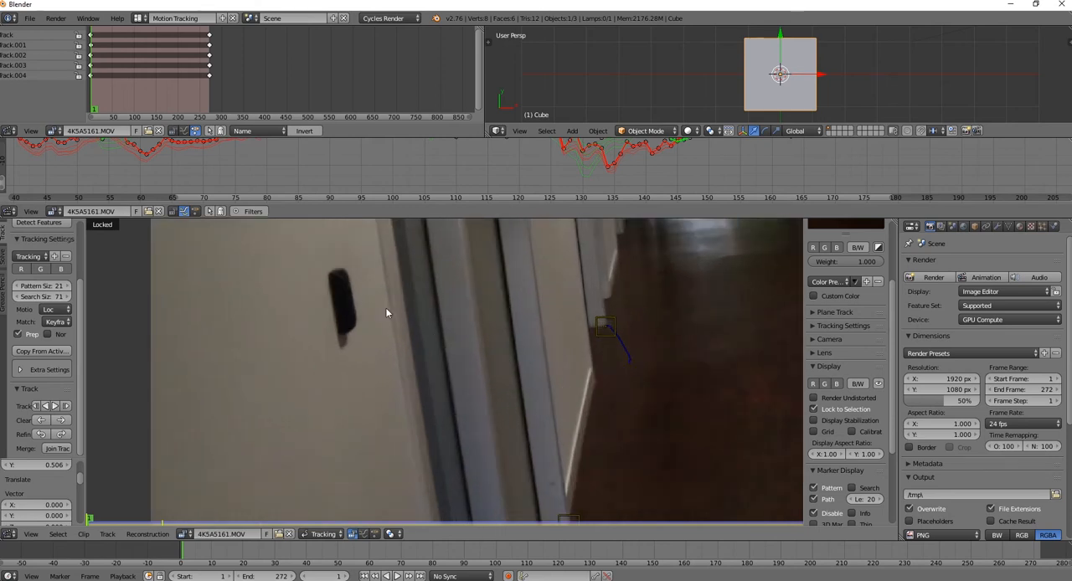
{"action": "left_click", "coordinate": [334, 279], "text": "ctrl"}
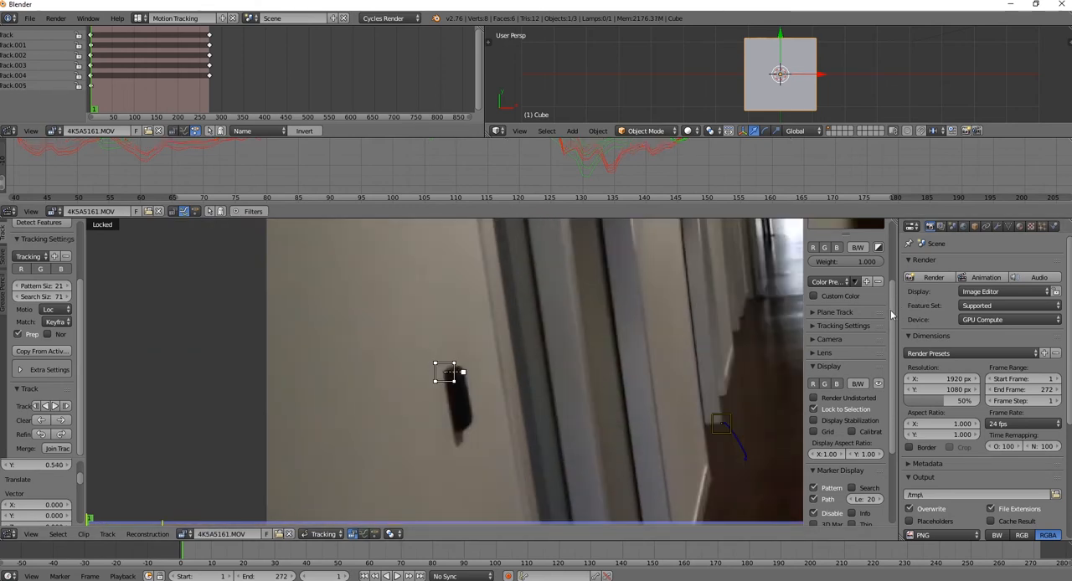
{"action": "left_click_drag", "start_coordinate": [894, 315], "coordinate": [895, 263]}
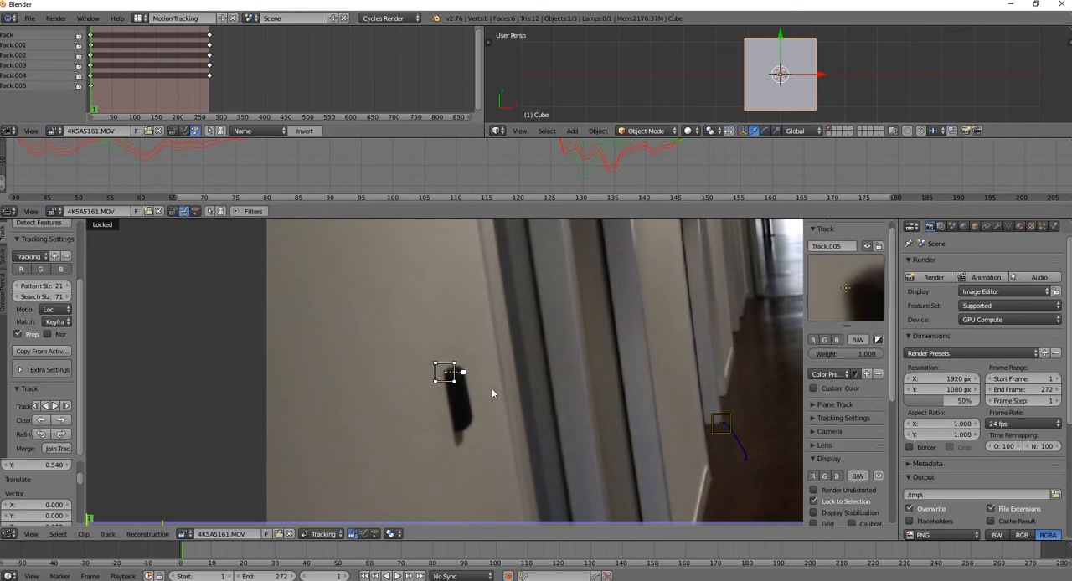
{"action": "left_click", "coordinate": [54, 407]}
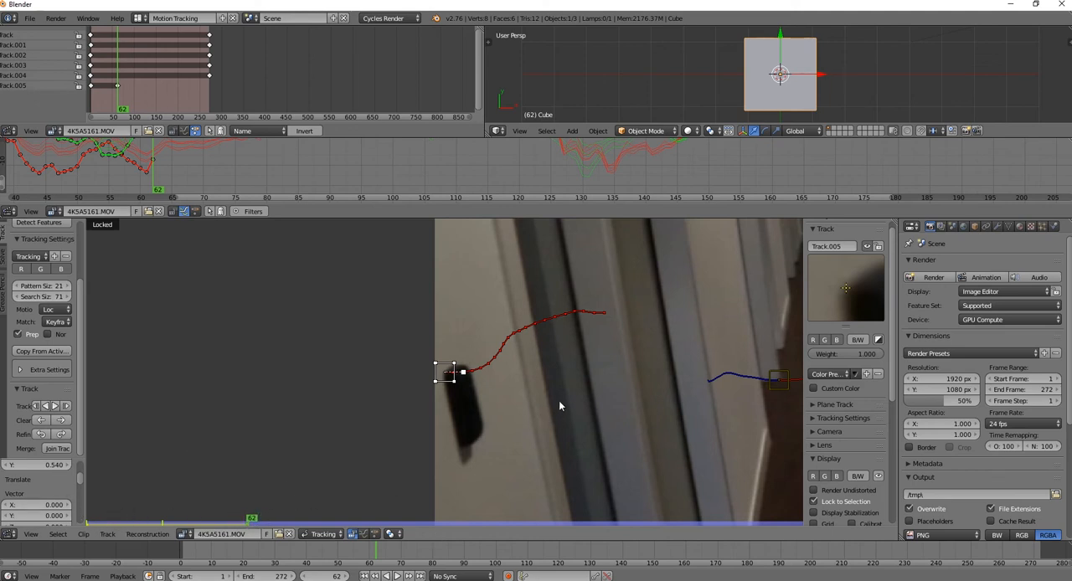
Examine the door handle marker's curves and scrub to frame 67 to check the handle at the image edge
{"action": "middle_click_drag", "start_coordinate": [286, 165], "coordinate": [418, 180]}
{"action": "mouse_move", "coordinate": [301, 173]}
{"action": "middle_mouse_down"}
{"action": "mouse_move", "coordinate": [309, 189]}
{"action": "mouse_move", "coordinate": [312, 180]}
{"action": "middle_mouse_up"}
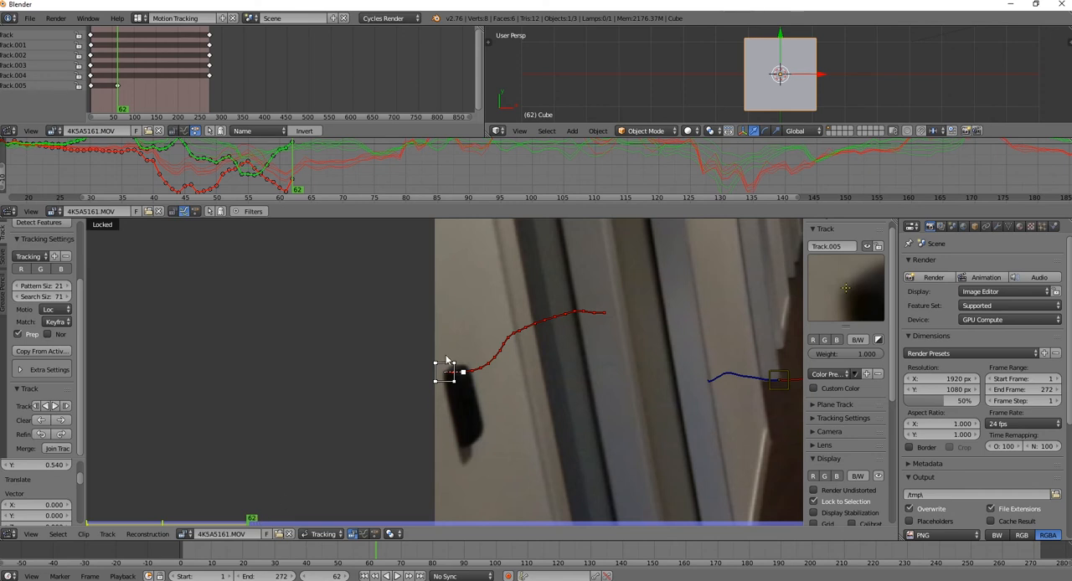
{"action": "mouse_move", "coordinate": [251, 521]}
{"action": "left_mouse_down"}
{"action": "mouse_move", "coordinate": [279, 524]}
{"action": "mouse_move", "coordinate": [89, 520]}
{"action": "mouse_move", "coordinate": [251, 530]}
{"action": "mouse_move", "coordinate": [120, 519]}
{"action": "mouse_move", "coordinate": [246, 520]}
{"action": "mouse_move", "coordinate": [265, 533]}
{"action": "mouse_move", "coordinate": [239, 521]}
{"action": "mouse_move", "coordinate": [280, 521]}
{"action": "mouse_move", "coordinate": [342, 534]}
{"action": "mouse_move", "coordinate": [244, 523]}
{"action": "mouse_move", "coordinate": [265, 521]}
{"action": "left_mouse_up"}
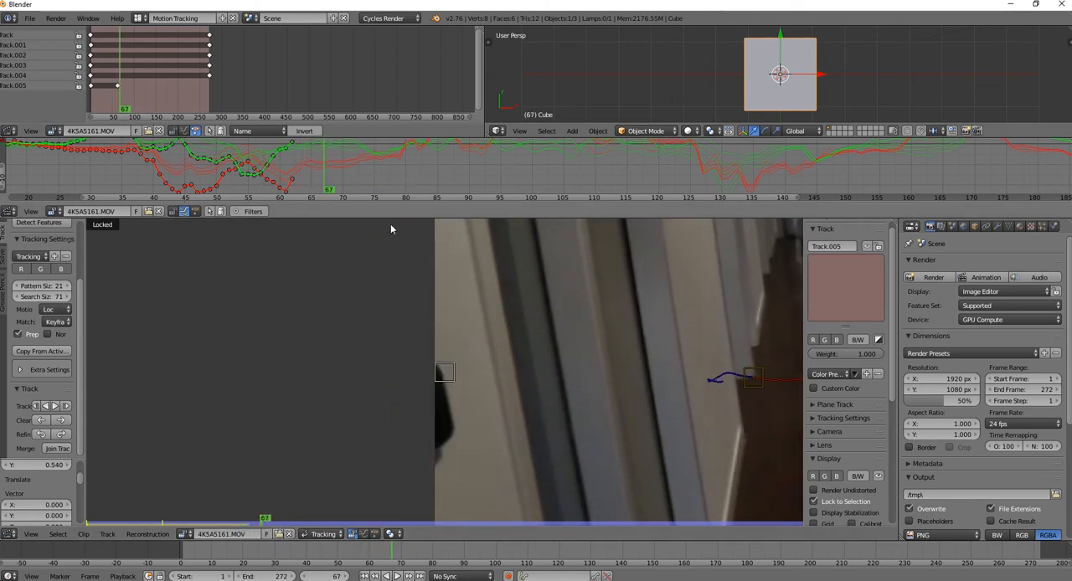
Back at the clip's start, place a marker on the red spot at the end seat's backrest corner and track it forward
{"action": "left_click_drag", "start_coordinate": [249, 519], "coordinate": [75, 511]}
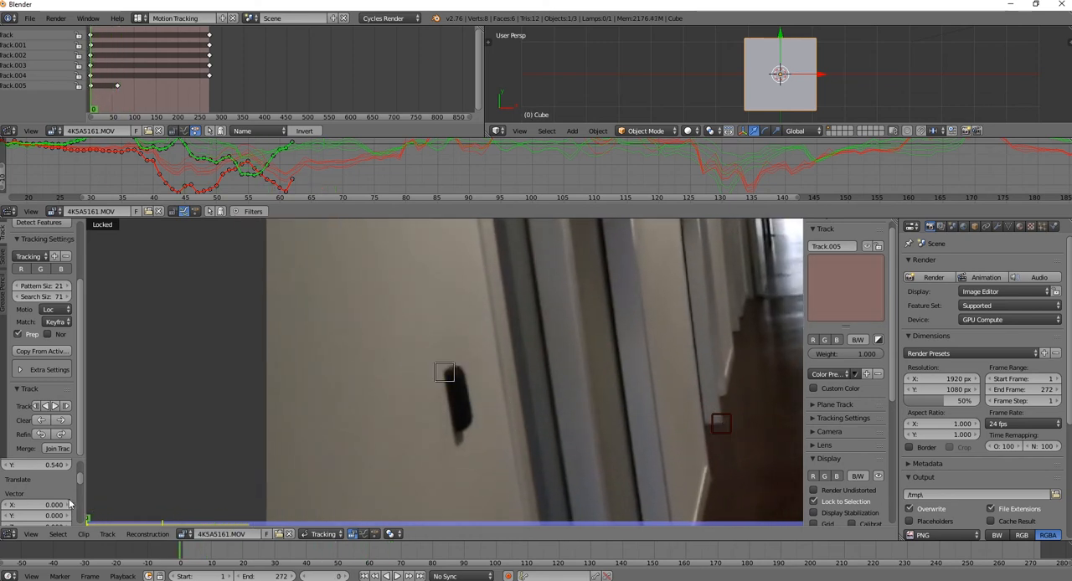
{"action": "scroll", "coordinate": [647, 382], "scroll_direction": "down", "scroll_amount": 3}
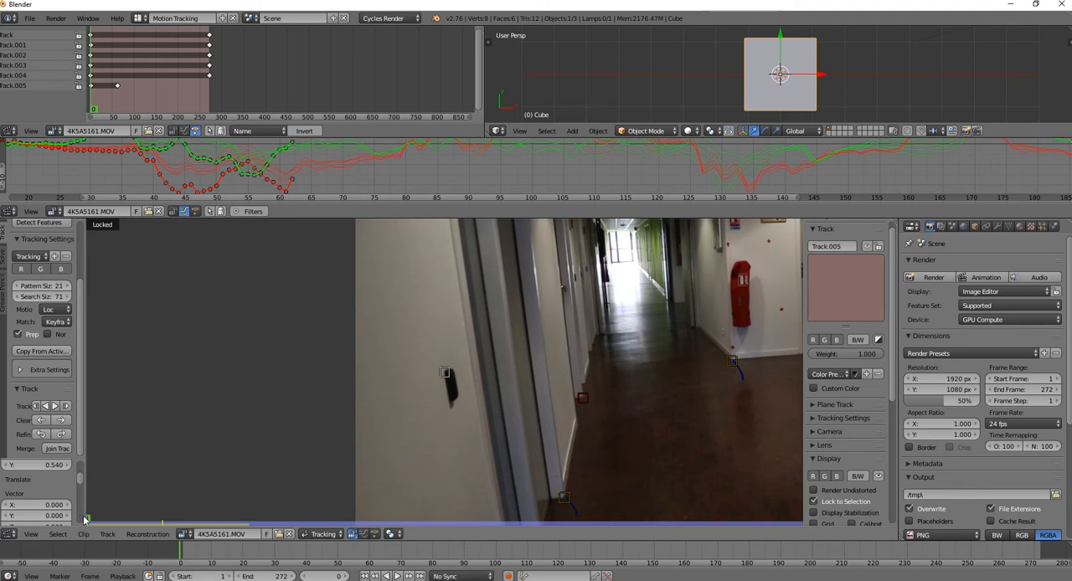
{"action": "middle_click_drag", "start_coordinate": [723, 408], "coordinate": [331, 310]}
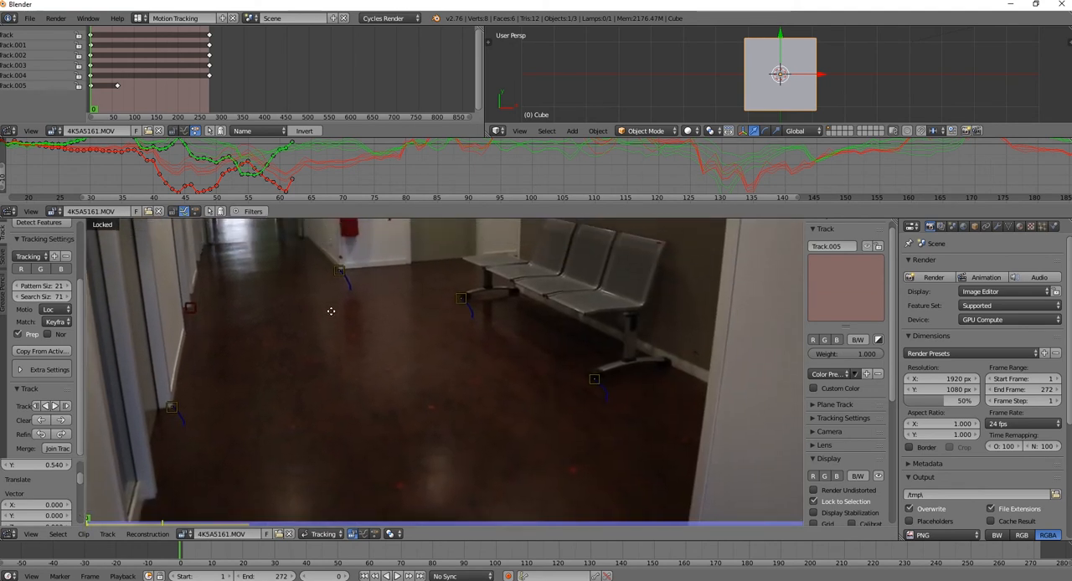
{"action": "middle_click_drag", "start_coordinate": [569, 308], "coordinate": [414, 403]}
{"action": "scroll", "coordinate": [560, 316], "scroll_direction": "up", "scroll_amount": 2}
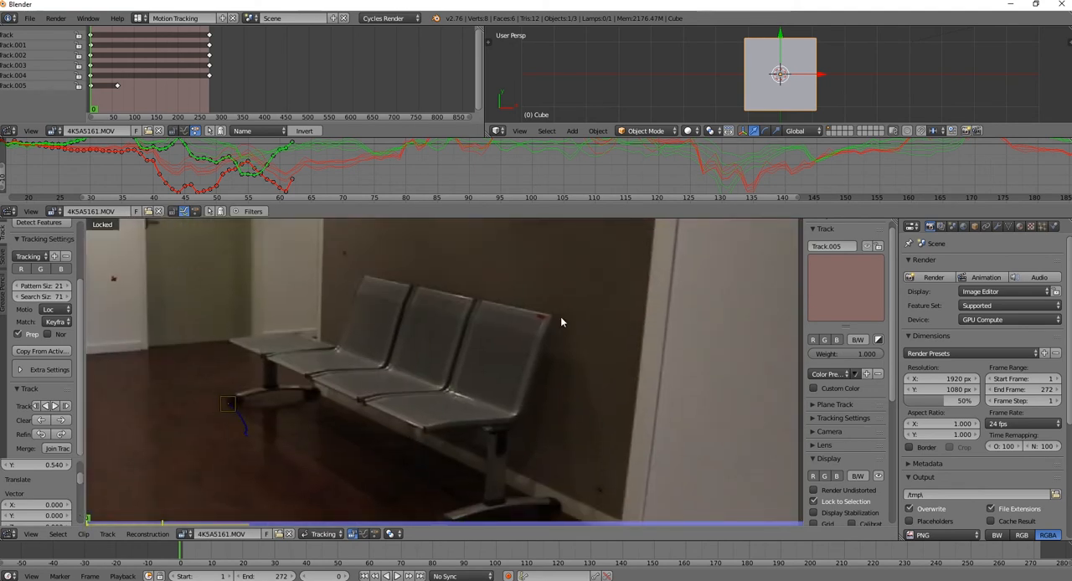
{"action": "left_click", "coordinate": [541, 318], "text": "ctrl"}
{"action": "key", "text": "ctrl+t"}
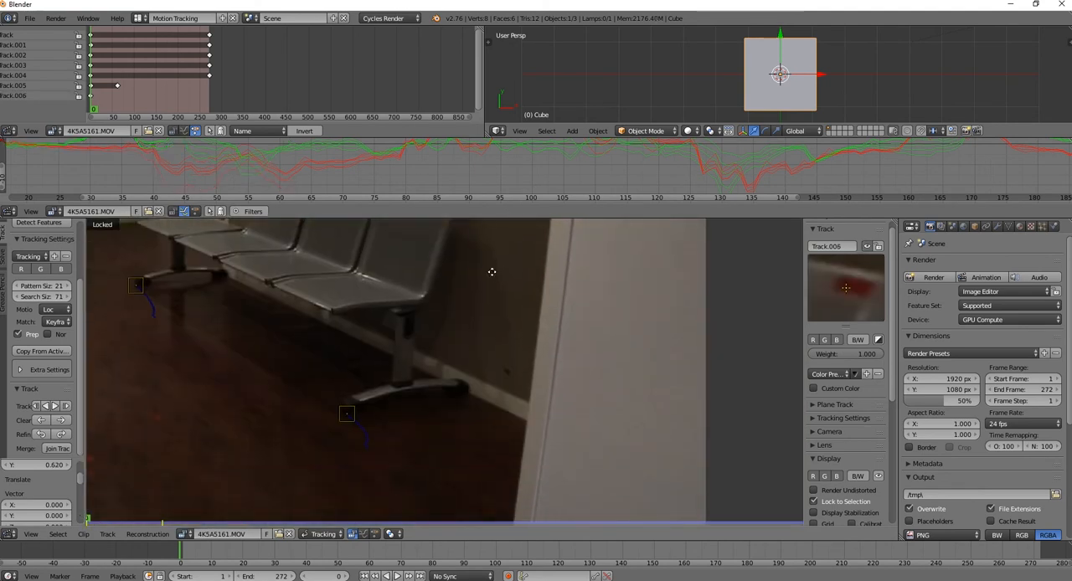
At frame 272, place five markers on the red marks on the dark wall above the bench
{"action": "left_click", "coordinate": [339, 321], "text": "ctrl"}
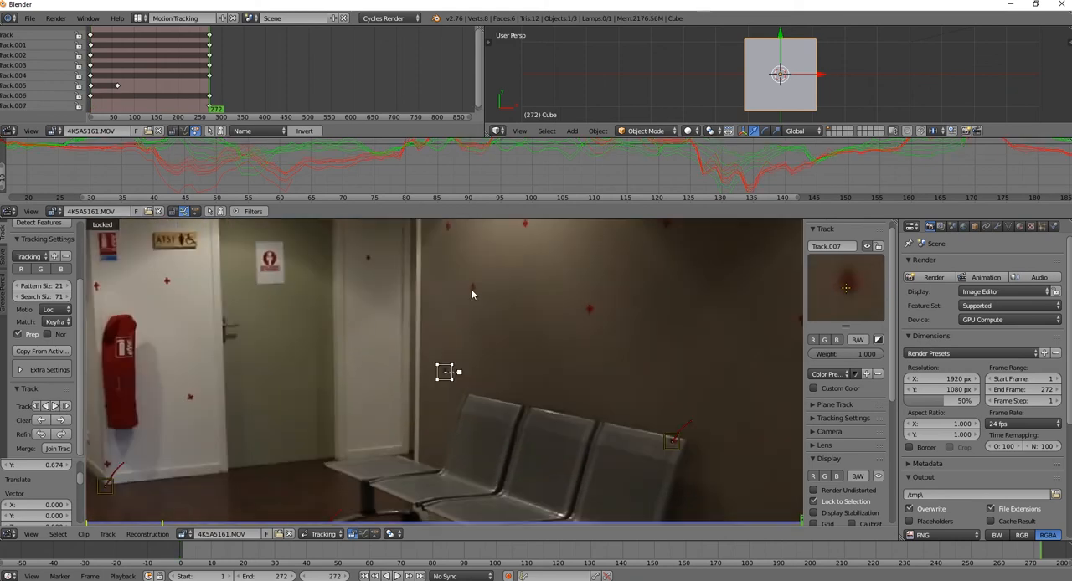
{"action": "left_click", "coordinate": [473, 289], "text": "ctrl"}
{"action": "left_click", "coordinate": [560, 390], "text": "ctrl"}
{"action": "left_click", "coordinate": [380, 287], "text": "ctrl"}
{"action": "left_click", "coordinate": [588, 371], "text": "ctrl"}
{"action": "scroll", "coordinate": [587, 371], "scroll_direction": "down", "scroll_amount": 2}
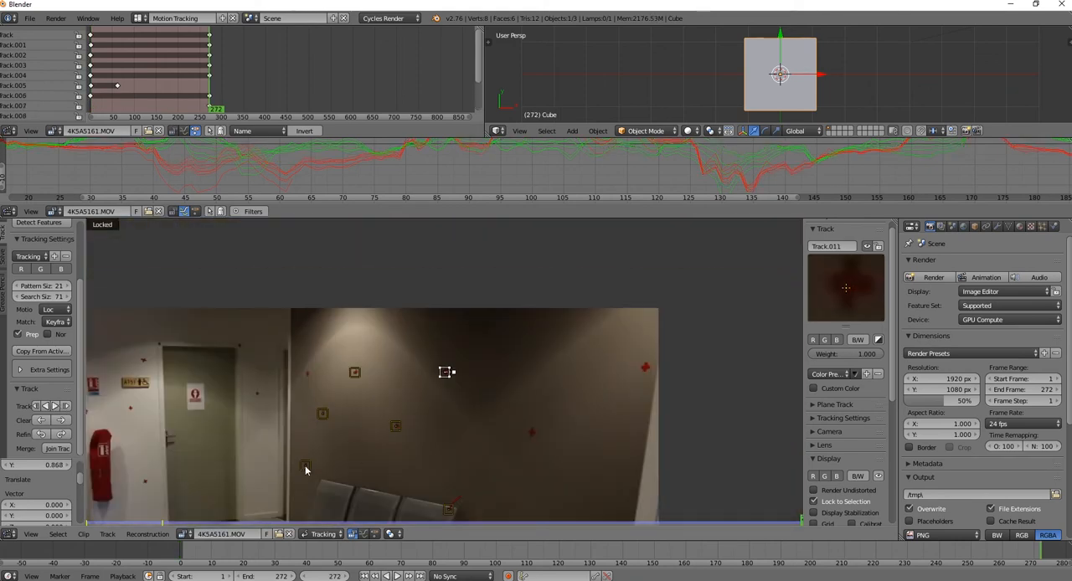
Select the five wall markers above the bench together and track them backward to frame 1
{"action": "right_click", "coordinate": [307, 469]}
{"action": "right_click", "coordinate": [461, 319], "text": "shift"}
{"action": "right_click", "coordinate": [481, 303], "text": "shift"}
{"action": "right_click", "coordinate": [510, 379], "text": "shift"}
{"action": "right_click", "coordinate": [538, 325], "text": "shift"}
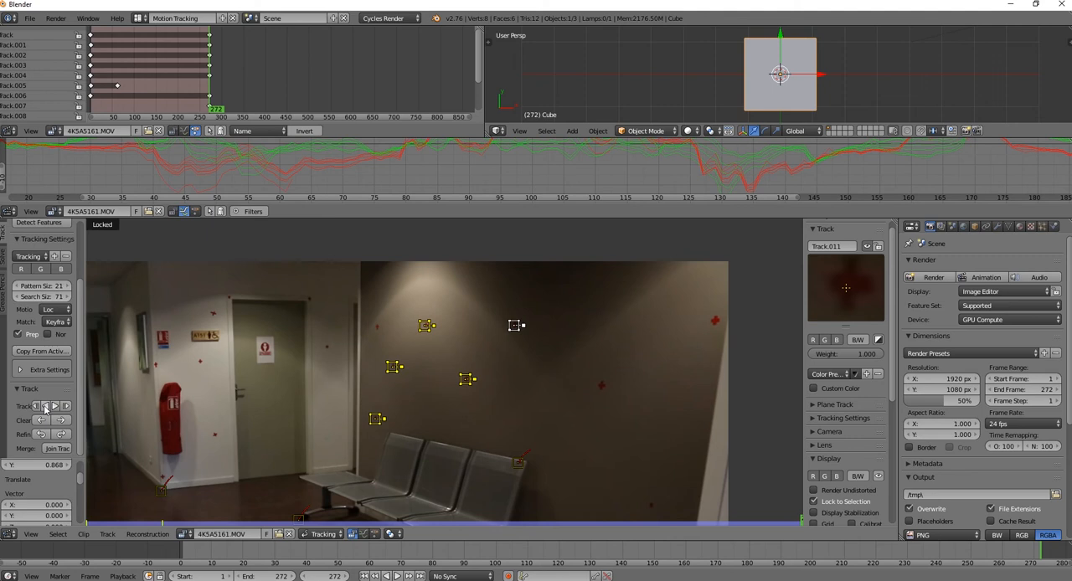
{"action": "left_click", "coordinate": [46, 406]}
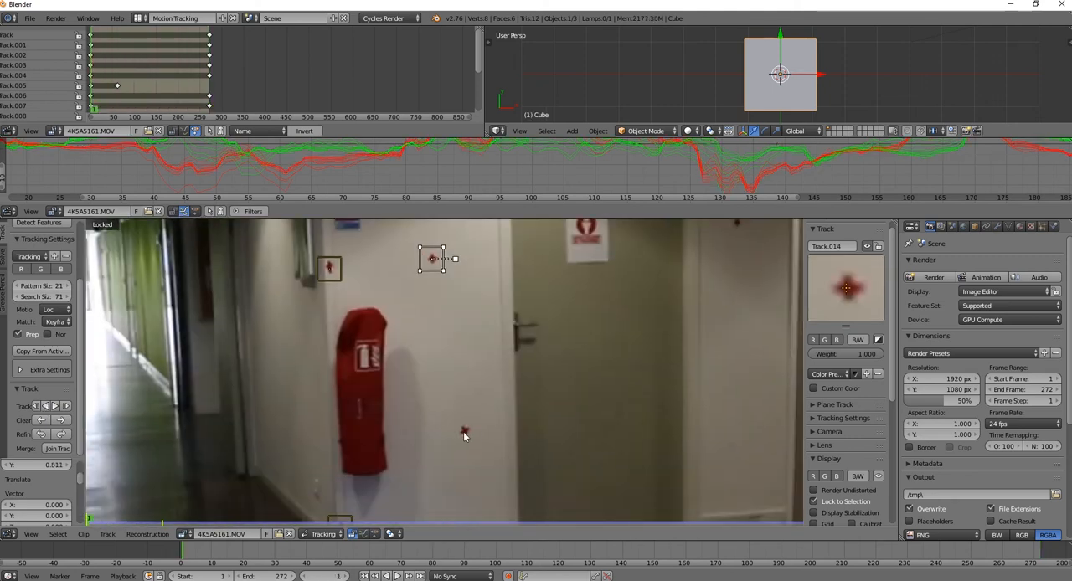
Place markers on the red crosses on the white wall around the fire extinguisher and track them forward to frame 272
{"action": "left_click", "coordinate": [463, 431], "text": "ctrl"}
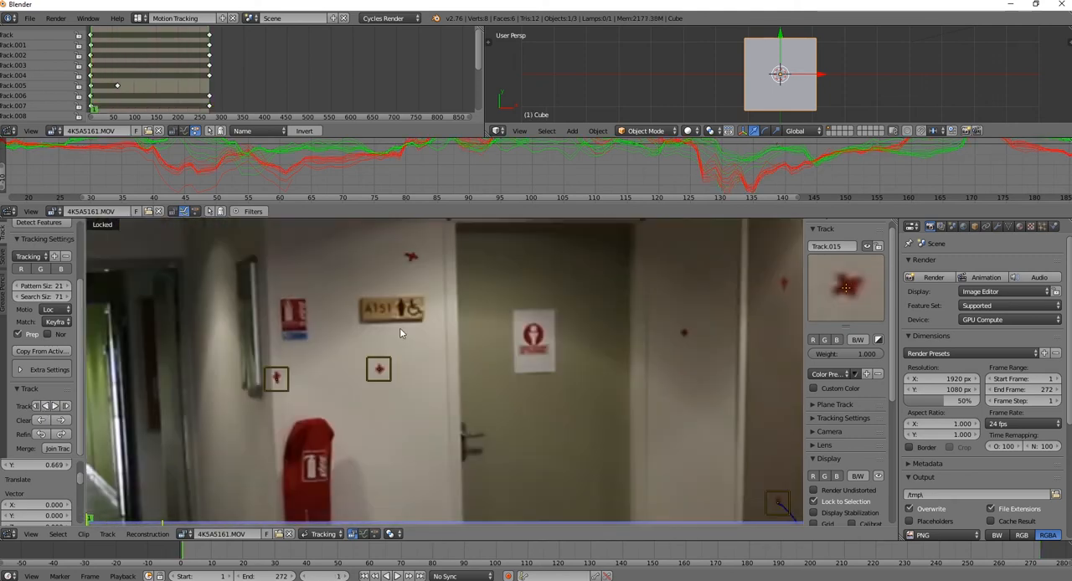
{"action": "right_click", "coordinate": [403, 278]}
{"action": "right_click", "coordinate": [319, 375], "text": "shift"}
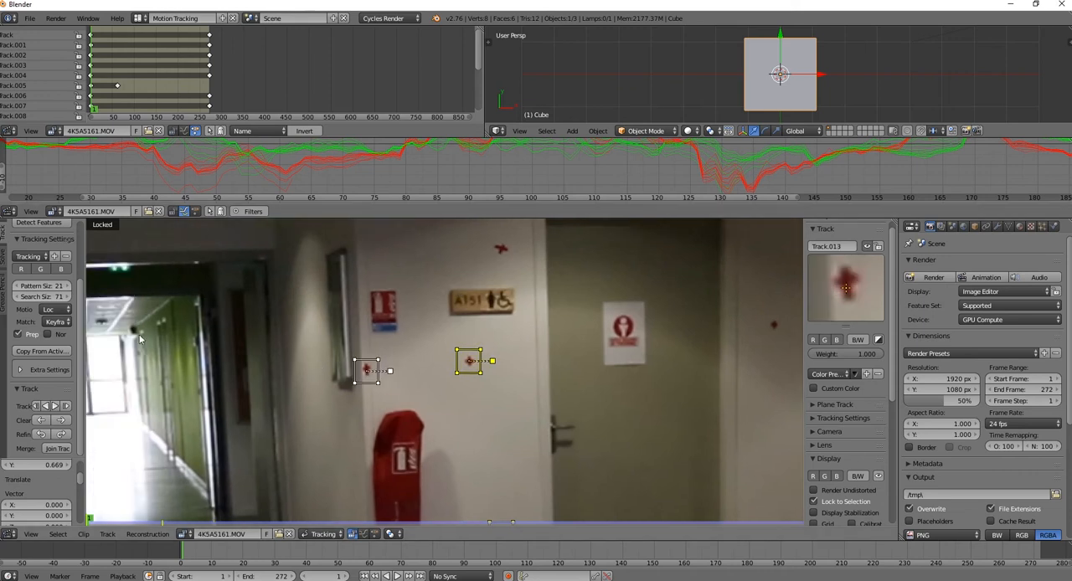
{"action": "left_click", "coordinate": [56, 406]}
At frame 272, place markers on the far door frame's two upper corners and the mark beside it, and track them backward
{"action": "middle_click_drag", "start_coordinate": [533, 236], "coordinate": [444, 329]}
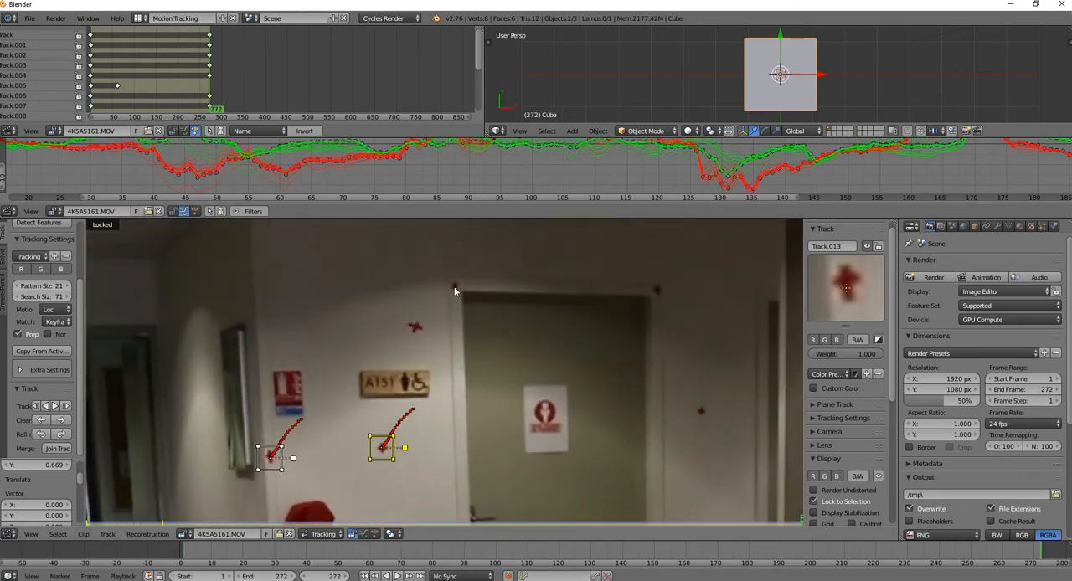
{"action": "left_click", "coordinate": [454, 286], "text": "ctrl"}
{"action": "left_click", "coordinate": [646, 374], "text": "ctrl"}
{"action": "left_click", "coordinate": [495, 491], "text": "ctrl"}
{"action": "right_click", "coordinate": [396, 252], "text": "shift"}
{"action": "right_click", "coordinate": [219, 308], "text": "shift"}
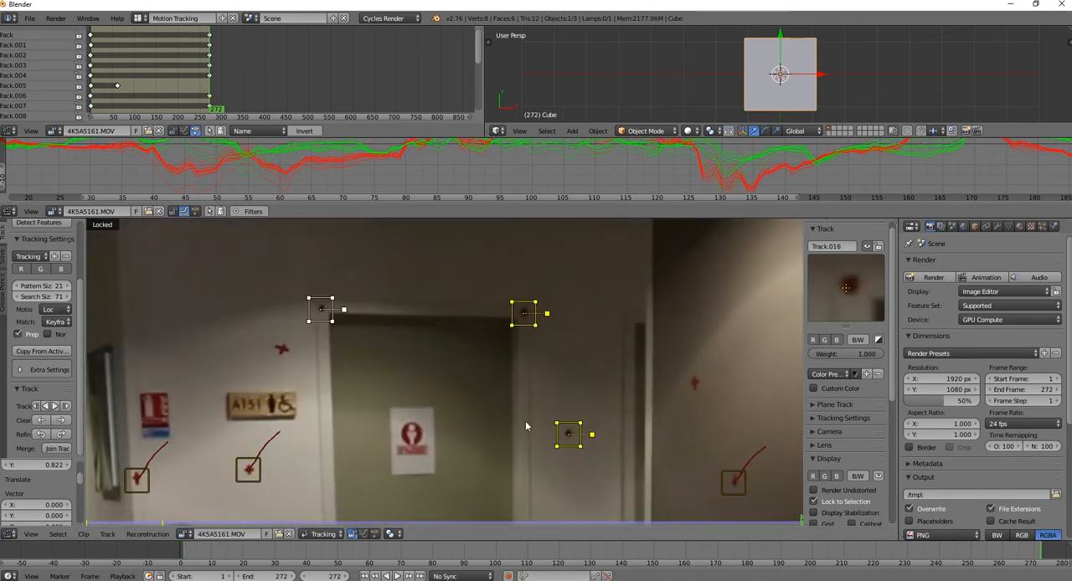
{"action": "left_click", "coordinate": [45, 406]}
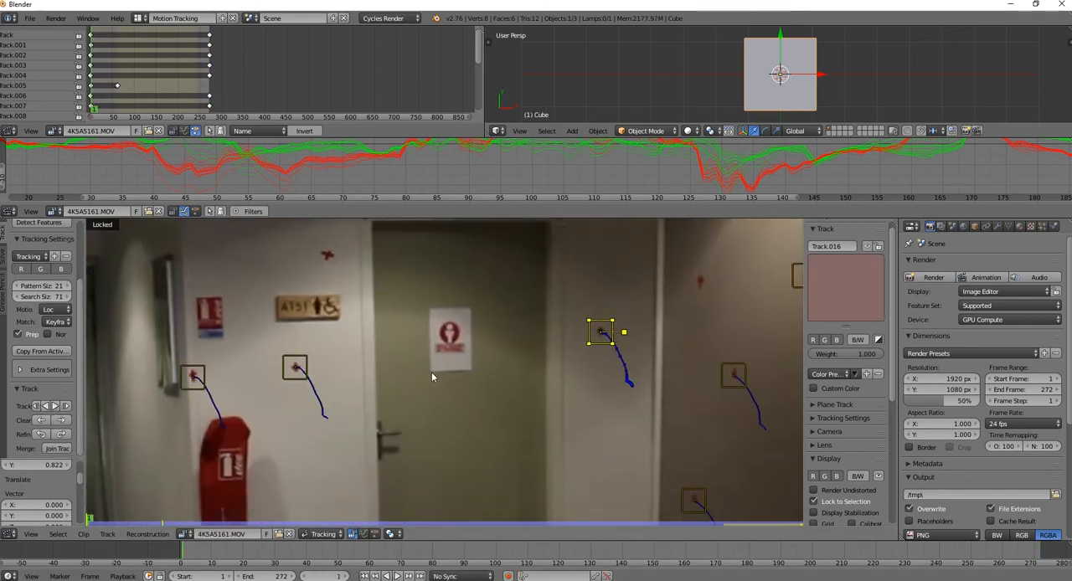
Track the marker on the red cross above the A151 sign forward to frame 272
{"action": "left_click", "coordinate": [56, 406]}
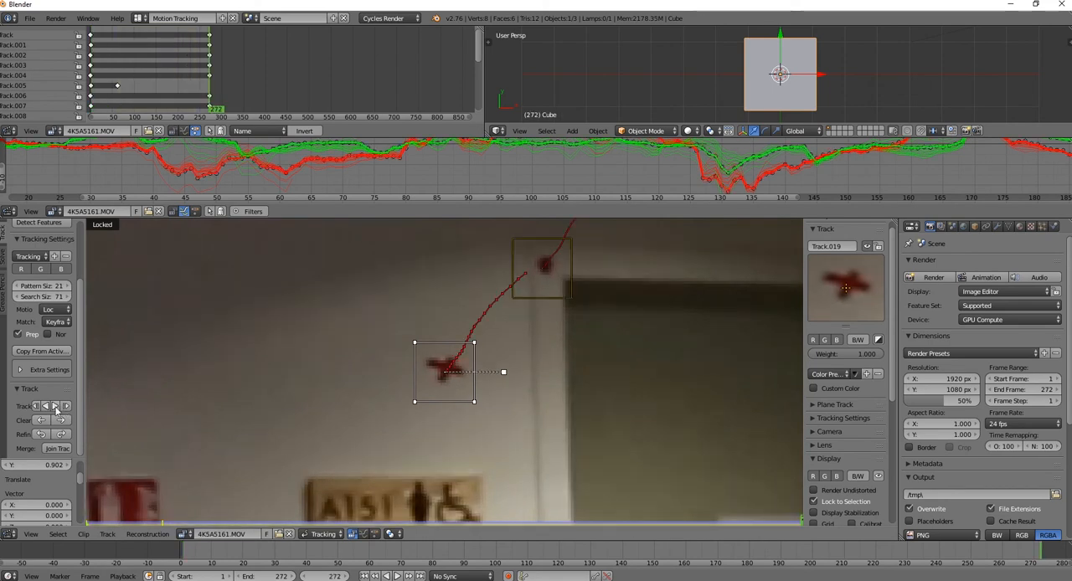
{"action": "scroll", "coordinate": [469, 358], "scroll_direction": "down", "scroll_amount": 5}
{"action": "right_click", "coordinate": [482, 344]}
At frame 272, place markers on the two upper corners of the far corridor opening and track both backward to frame 1
{"action": "middle_click_drag", "start_coordinate": [301, 350], "coordinate": [479, 300]}
{"action": "scroll", "coordinate": [387, 342], "scroll_direction": "up", "scroll_amount": 4}
{"action": "left_click", "coordinate": [387, 342], "text": "ctrl"}
{"action": "middle_click_drag", "start_coordinate": [385, 284], "coordinate": [223, 371]}
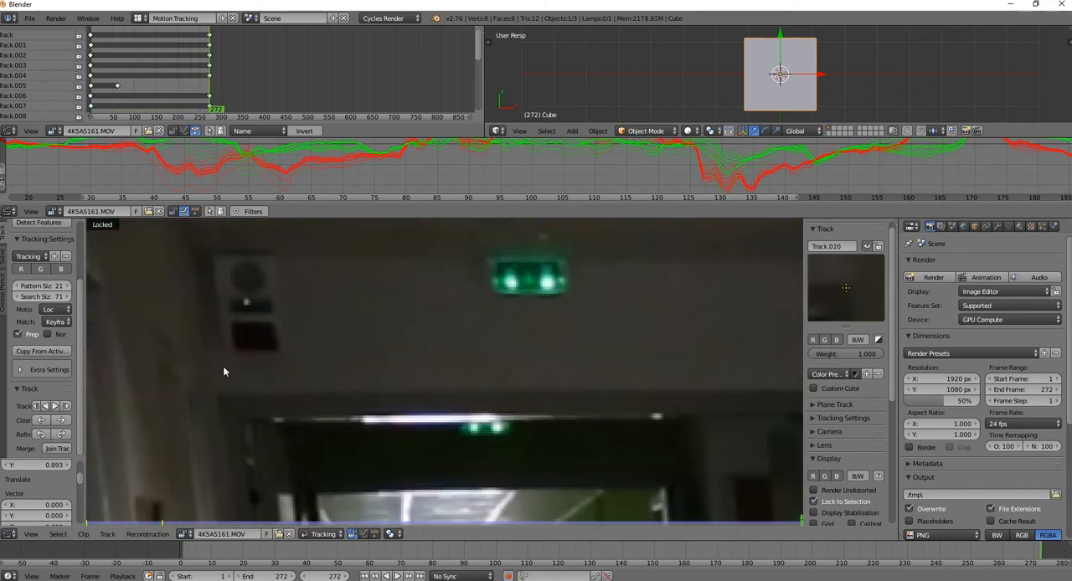
{"action": "left_click", "coordinate": [214, 397], "text": "ctrl"}
{"action": "mouse_move", "coordinate": [435, 477]}
{"action": "middle_mouse_down"}
{"action": "mouse_move", "coordinate": [242, 232]}
{"action": "mouse_move", "coordinate": [189, 257]}
{"action": "middle_mouse_up"}
{"action": "scroll", "coordinate": [444, 335], "scroll_direction": "down", "scroll_amount": 4}
{"action": "key", "text": "l"}
{"action": "right_click", "coordinate": [590, 282]}
{"action": "right_click", "coordinate": [342, 281], "text": "shift"}
{"action": "key", "text": "shift+ctrl+t"}
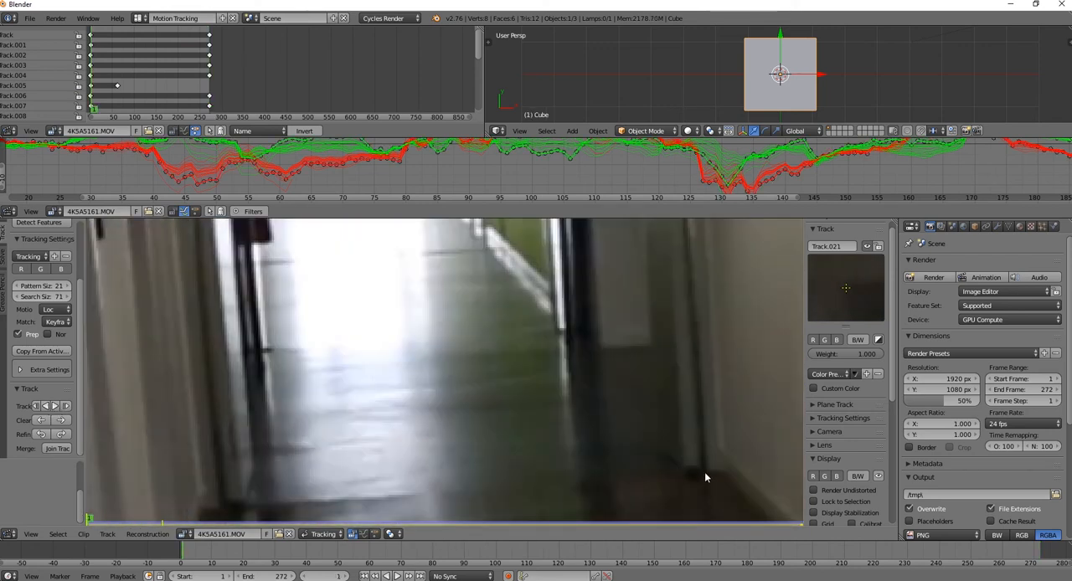
Place markers on the floor-level corners of the corridor walls and the far door frame's base, and track them through the clip
{"action": "left_click", "coordinate": [706, 473], "text": "ctrl"}
{"action": "middle_click_drag", "start_coordinate": [243, 500], "coordinate": [307, 393]}
{"action": "left_click", "coordinate": [307, 395], "text": "ctrl"}
{"action": "right_click", "coordinate": [762, 388], "text": "shift"}
{"action": "key", "text": "ctrl+t"}
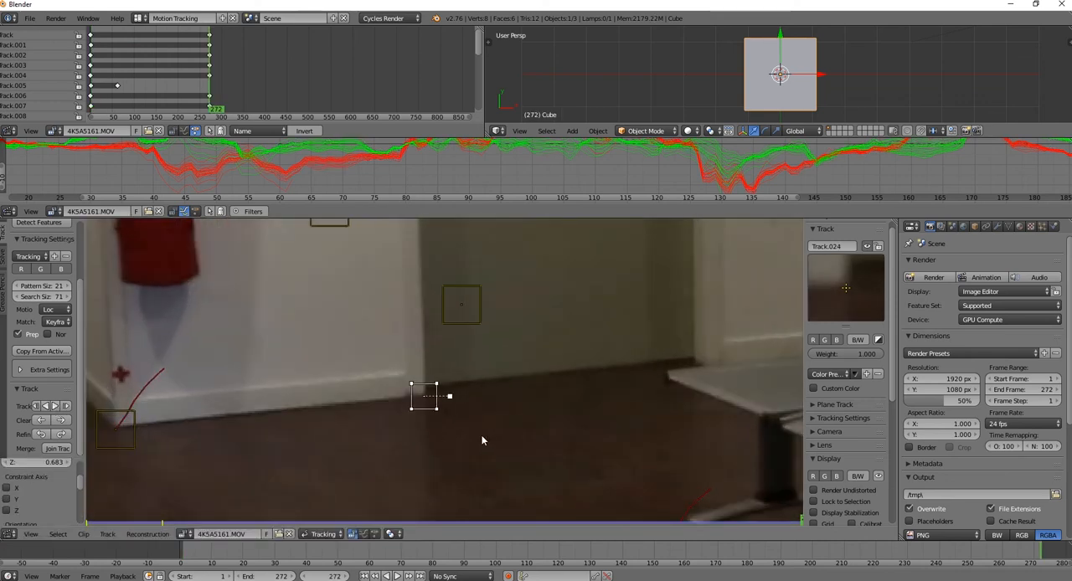
{"action": "left_click", "coordinate": [47, 406]}
At frame 1, place a marker at the base of the corridor's left wall and track it forward to frame 272
{"action": "scroll", "coordinate": [288, 428], "scroll_direction": "down", "scroll_amount": 4}
{"action": "middle_click_drag", "start_coordinate": [287, 429], "coordinate": [586, 448]}
{"action": "scroll", "coordinate": [587, 448], "scroll_direction": "up", "scroll_amount": 5}
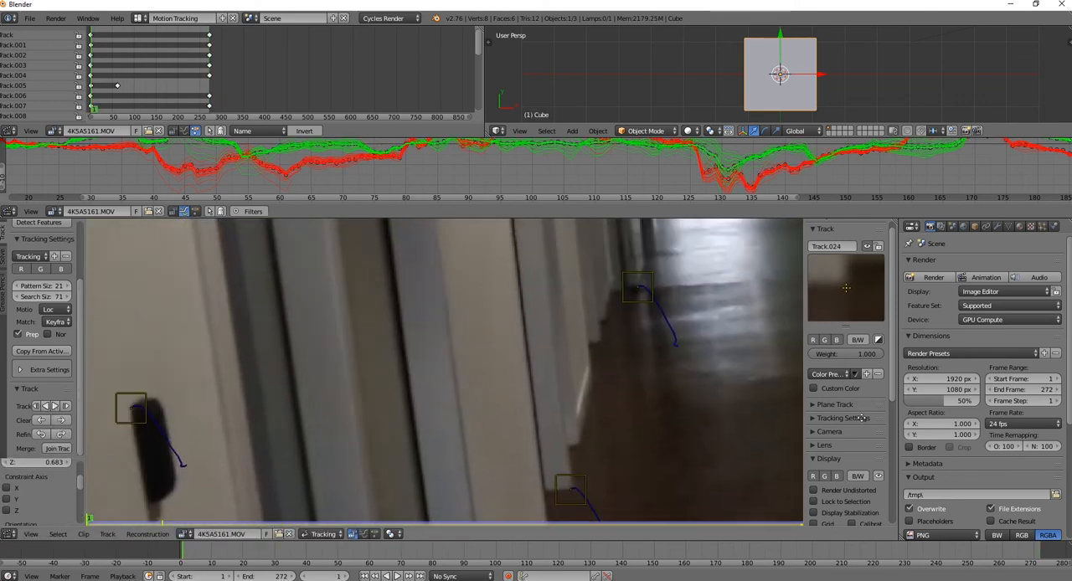
{"action": "left_click", "coordinate": [693, 328], "text": "ctrl"}
{"action": "scroll", "coordinate": [708, 356], "scroll_direction": "down", "scroll_amount": 5}
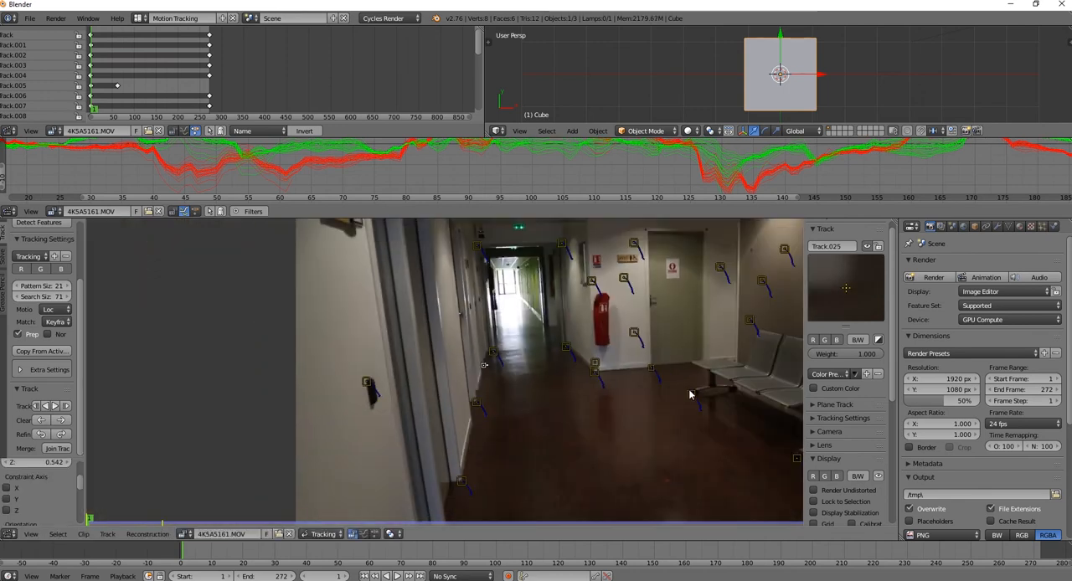
{"action": "left_click", "coordinate": [55, 406]}
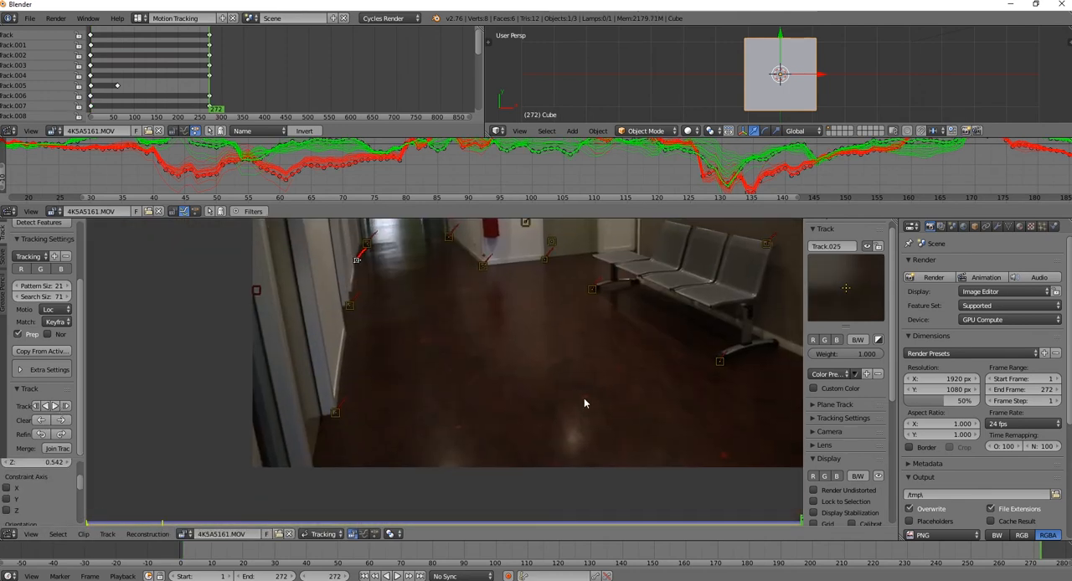
Place markers on two red floor spots, tracking one backward from frame 272 and the other forward from frame 1
{"action": "scroll", "coordinate": [584, 402], "scroll_direction": "up", "scroll_amount": 3}
{"action": "left_click", "coordinate": [666, 414], "text": "ctrl"}
{"action": "left_click", "coordinate": [44, 406]}
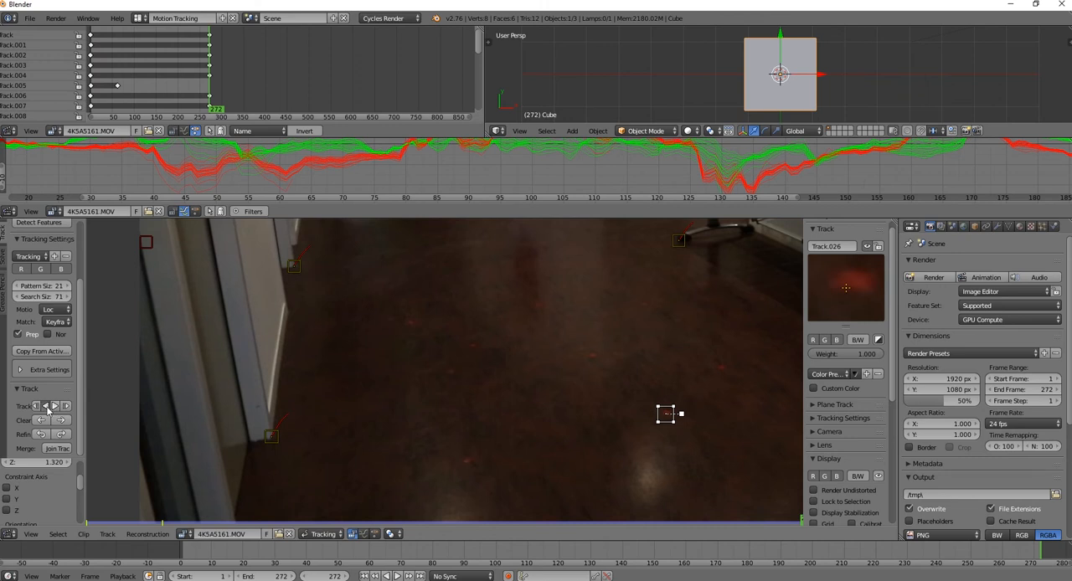
{"action": "left_click", "coordinate": [573, 379], "text": "ctrl"}
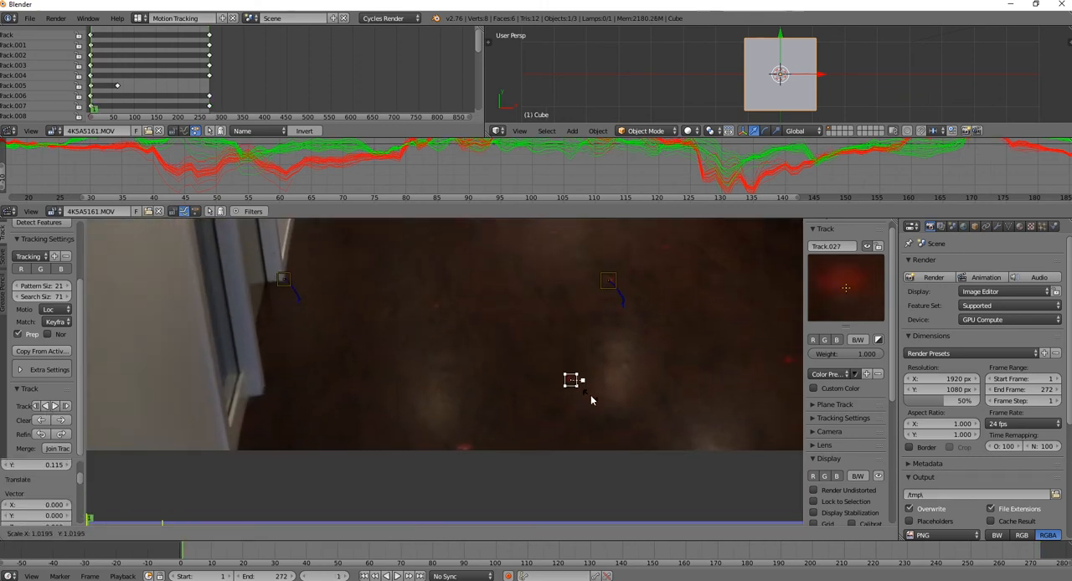
{"action": "left_click", "coordinate": [55, 406]}
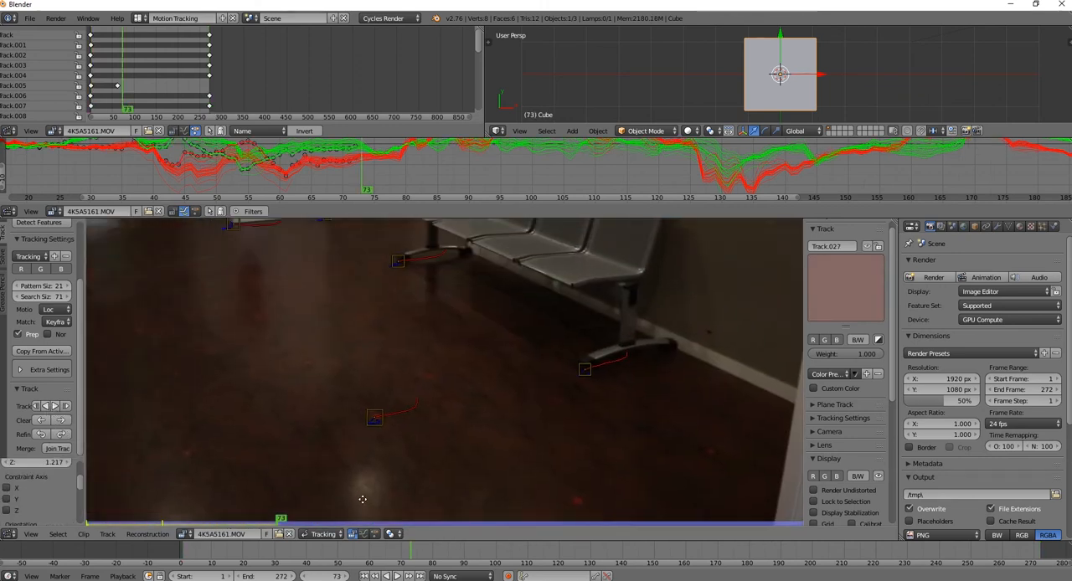
At frame 73, place a marker at the wall-side end of the bench's near foot and track it backward and forward
{"action": "left_click", "coordinate": [624, 360], "text": "ctrl"}
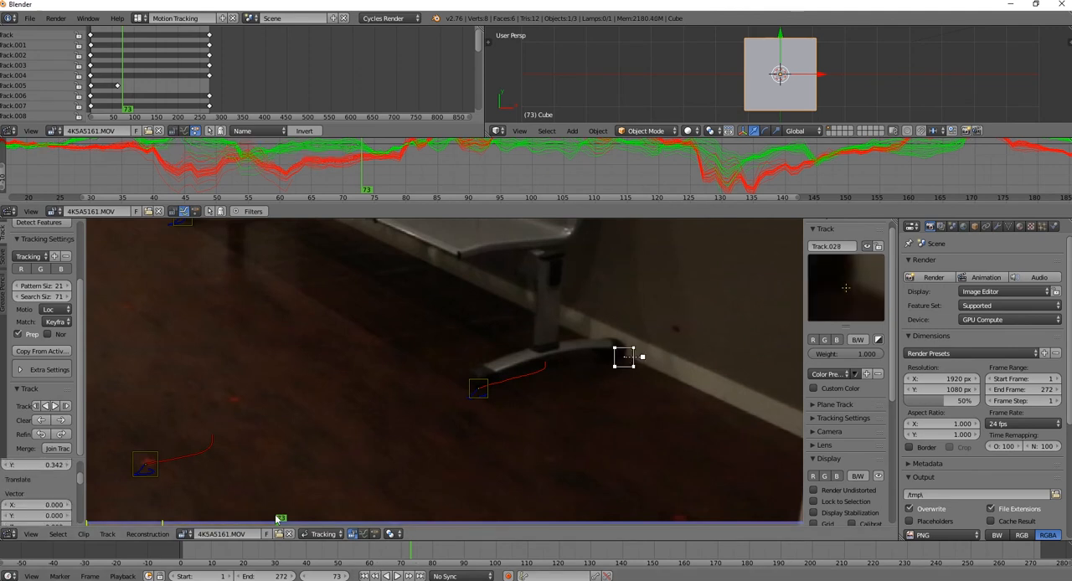
{"action": "left_click", "coordinate": [45, 406]}
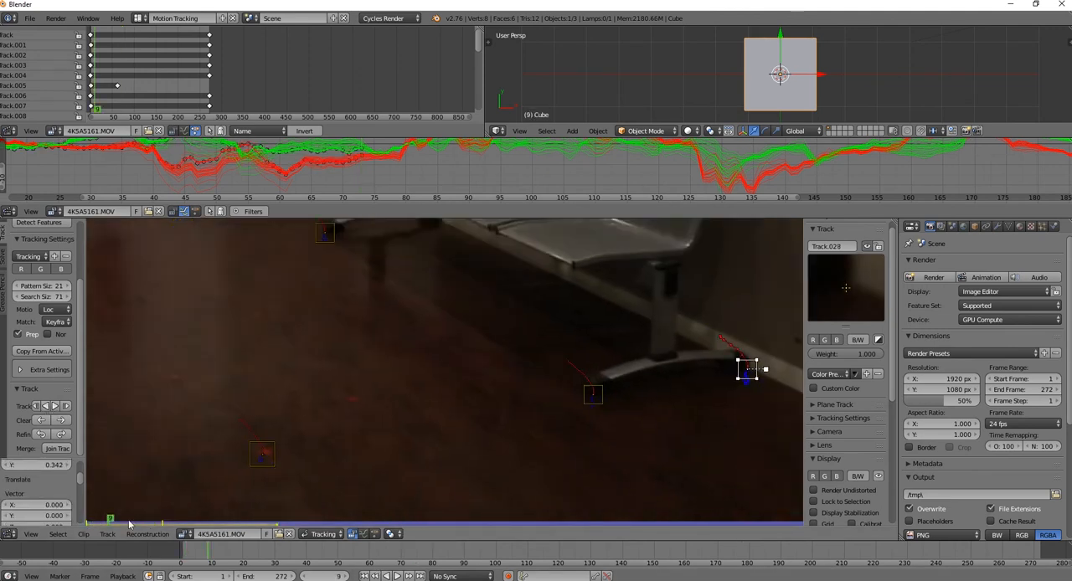
{"action": "left_click", "coordinate": [55, 406]}
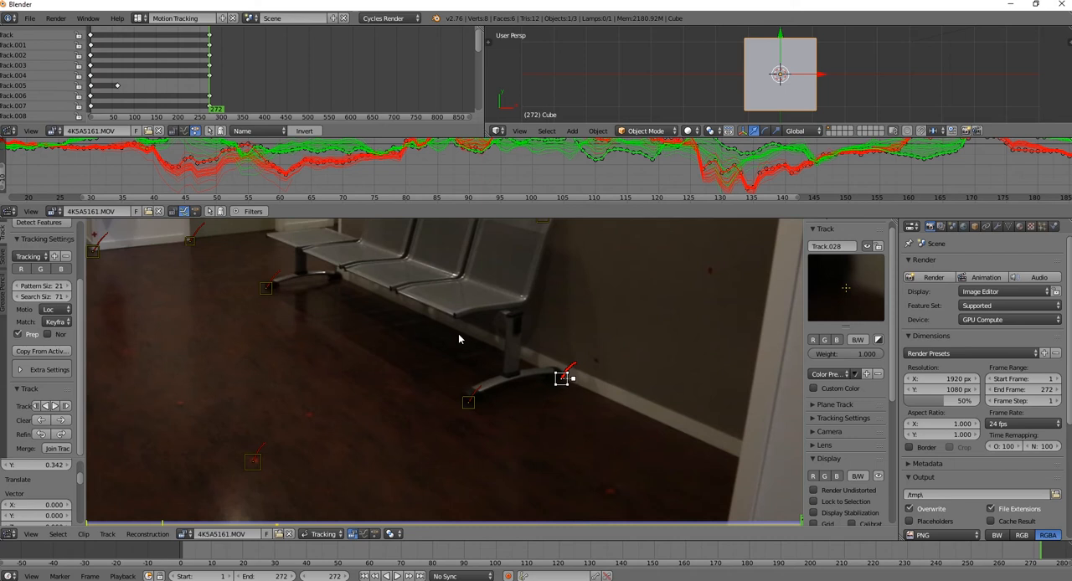
At frame 272, place two markers along the bench, track them backward to frame 1, and delete the stray one beside the far leg
{"action": "left_click", "coordinate": [453, 316], "text": "ctrl"}
{"action": "left_click", "coordinate": [345, 269], "text": "ctrl"}
{"action": "right_click", "coordinate": [458, 317], "text": "shift"}
{"action": "left_click", "coordinate": [45, 406]}
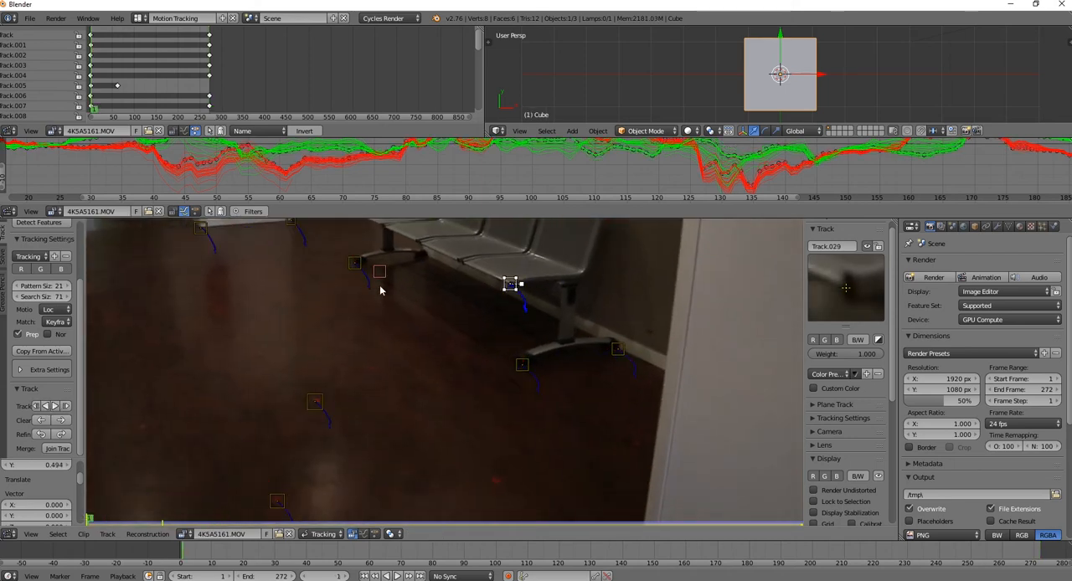
{"action": "key", "text": "x"}
{"action": "left_click", "coordinate": [385, 277]}
At frame 1, place a marker on the front end of a seat divider on the bench and track it forward to frame 272
{"action": "scroll", "coordinate": [384, 277], "scroll_direction": "down", "scroll_amount": 3}
{"action": "middle_click_drag", "start_coordinate": [384, 277], "coordinate": [455, 453]}
{"action": "scroll", "coordinate": [402, 360], "scroll_direction": "up", "scroll_amount": 8}
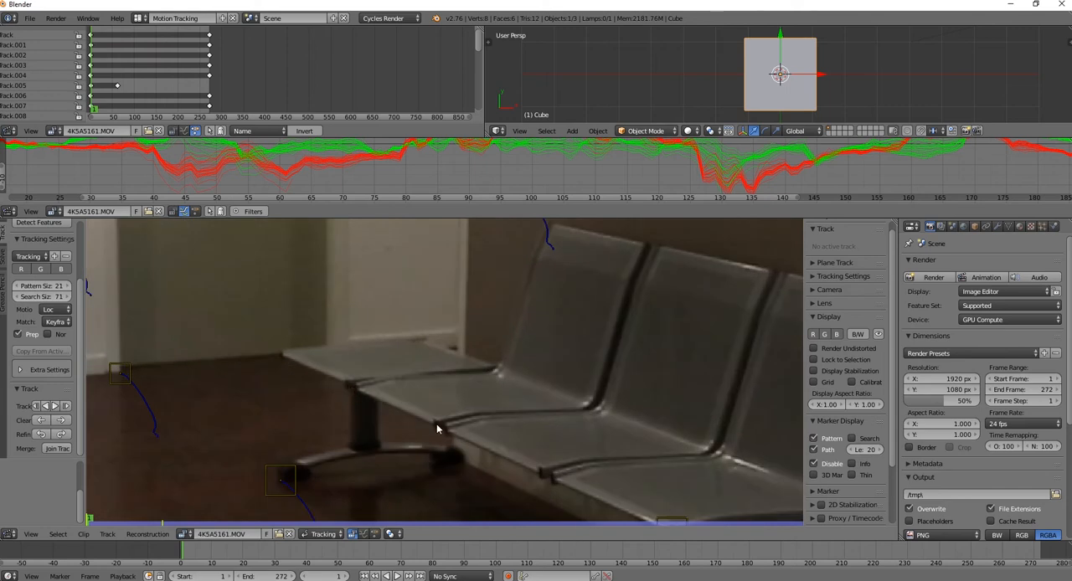
{"action": "left_click", "coordinate": [545, 471], "text": "ctrl"}
{"action": "left_click", "coordinate": [54, 406]}
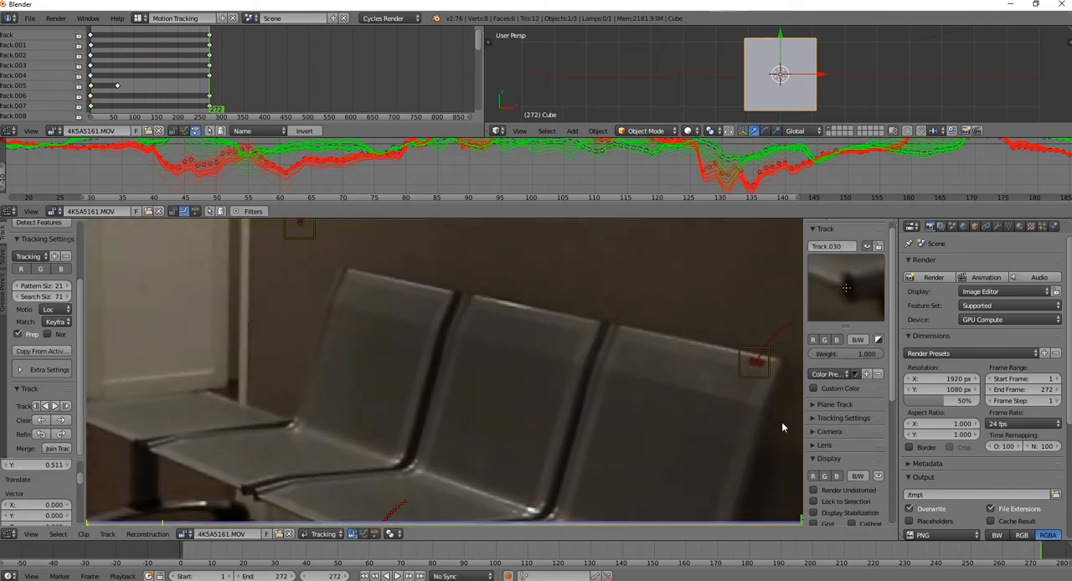
At frame 272, place a marker on the faint red floor spot near the left wall and track it backward to frame 1
{"action": "scroll", "coordinate": [810, 423], "scroll_direction": "down", "scroll_amount": 1}
{"action": "middle_click_drag", "start_coordinate": [490, 422], "coordinate": [528, 256]}
{"action": "scroll", "coordinate": [461, 360], "scroll_direction": "down", "scroll_amount": 9}
{"action": "scroll", "coordinate": [216, 491], "scroll_direction": "up", "scroll_amount": 2}
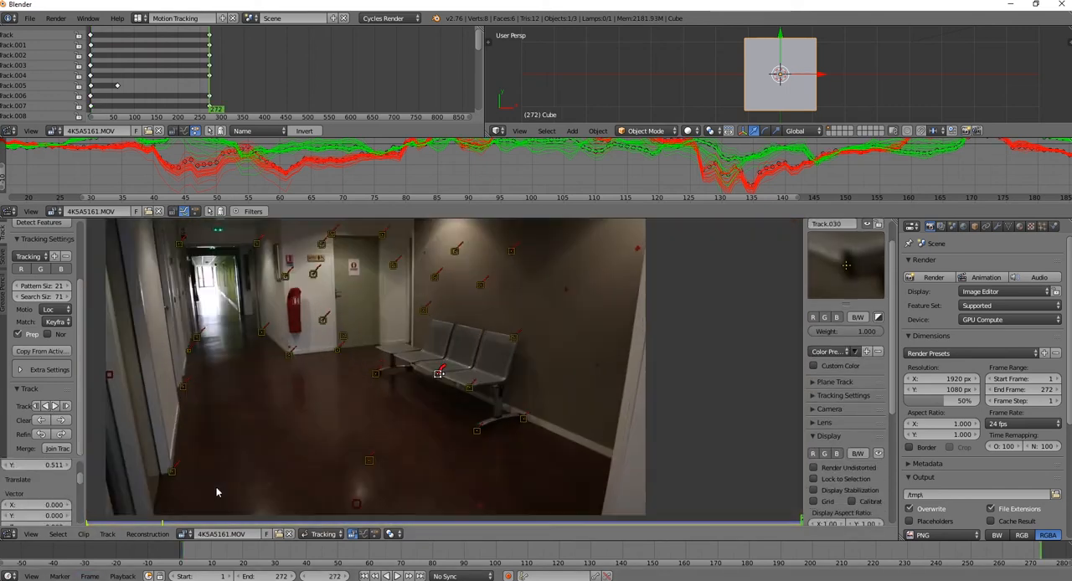
{"action": "scroll", "coordinate": [216, 491], "scroll_direction": "up", "scroll_amount": 5}
{"action": "left_click", "coordinate": [485, 368], "text": "ctrl"}
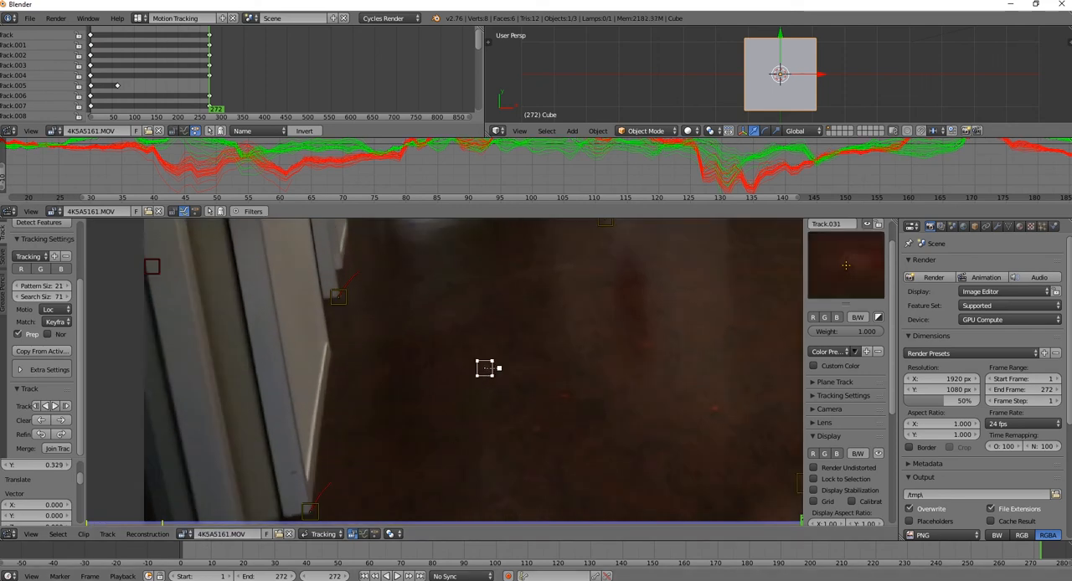
{"action": "left_click", "coordinate": [45, 406]}
{"action": "scroll", "coordinate": [599, 394], "scroll_direction": "down", "scroll_amount": 4}
{"action": "scroll", "coordinate": [587, 374], "scroll_direction": "up", "scroll_amount": 1}
{"action": "middle_click_drag", "start_coordinate": [588, 373], "coordinate": [493, 365]}
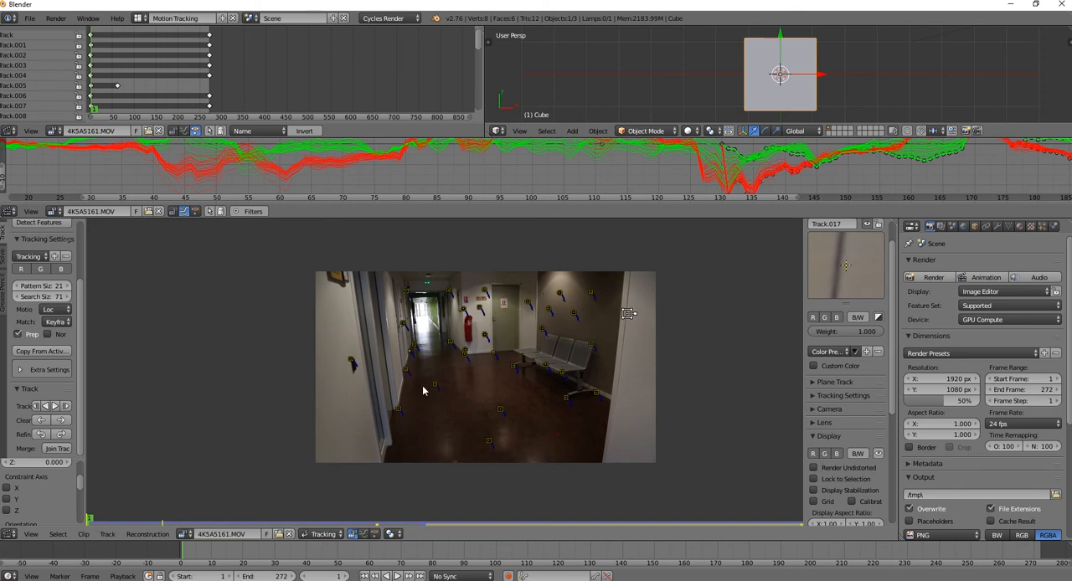
Display the marker search areas, enlarge the one around the selected mid-corridor floor marker, and hide the search areas again
{"action": "scroll", "coordinate": [401, 377], "scroll_direction": "up", "scroll_amount": 2}
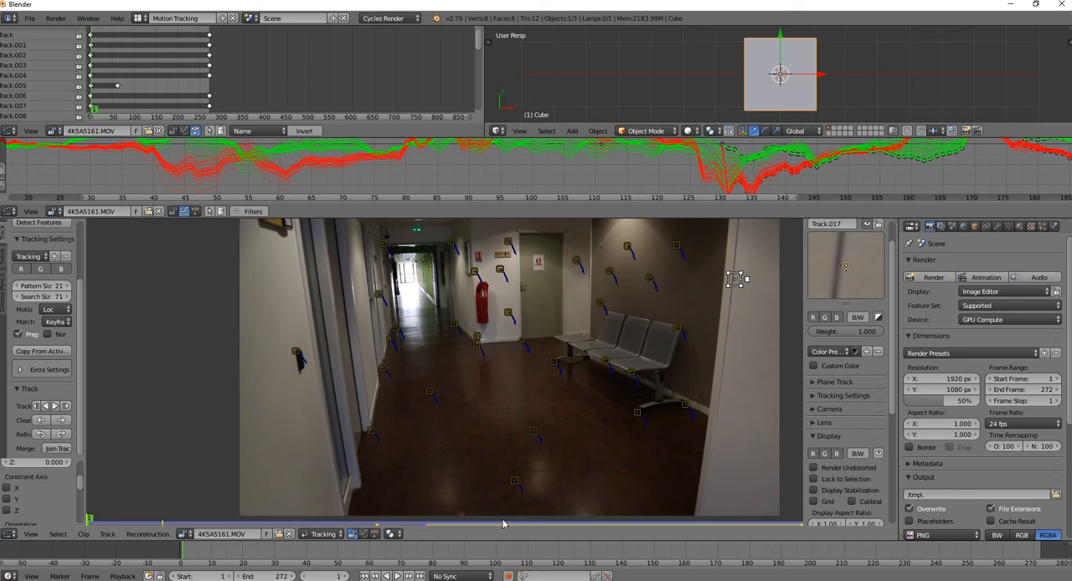
{"action": "scroll", "coordinate": [831, 419], "scroll_direction": "down", "scroll_amount": 4}
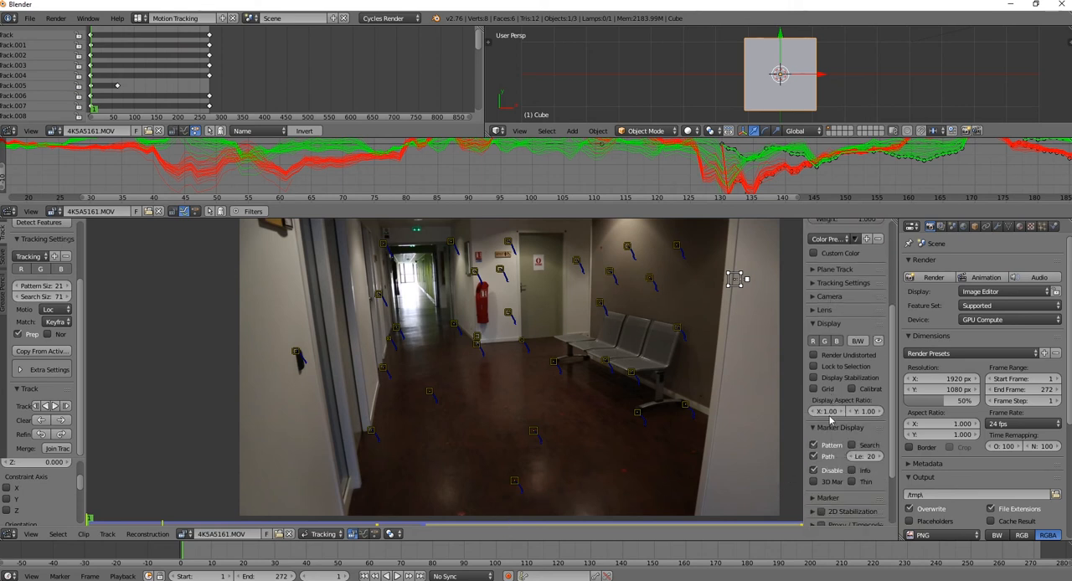
{"action": "scroll", "coordinate": [831, 421], "scroll_direction": "down", "scroll_amount": 3}
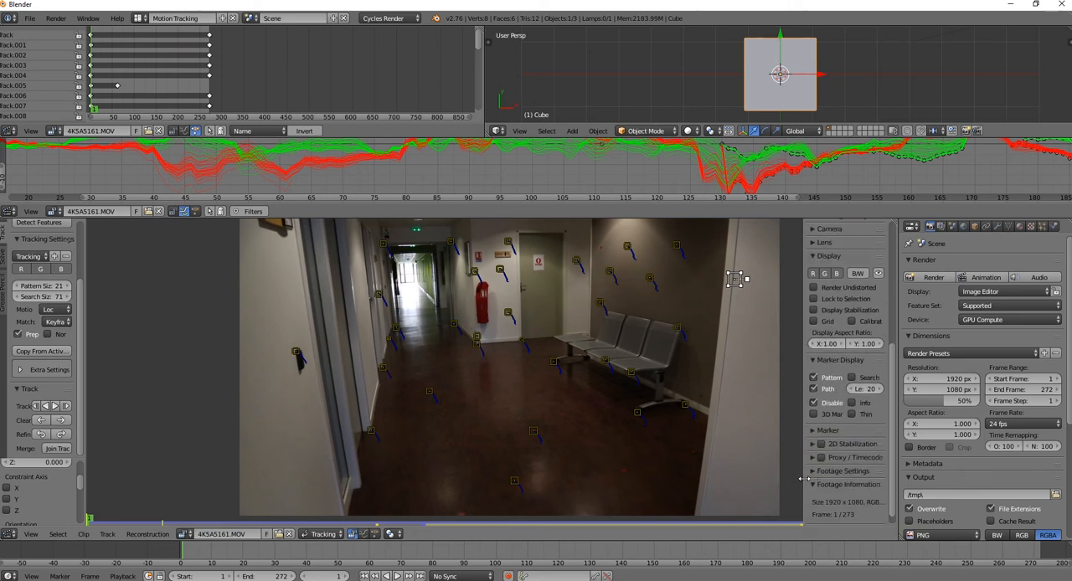
{"action": "scroll", "coordinate": [806, 387], "scroll_direction": "up", "scroll_amount": 1}
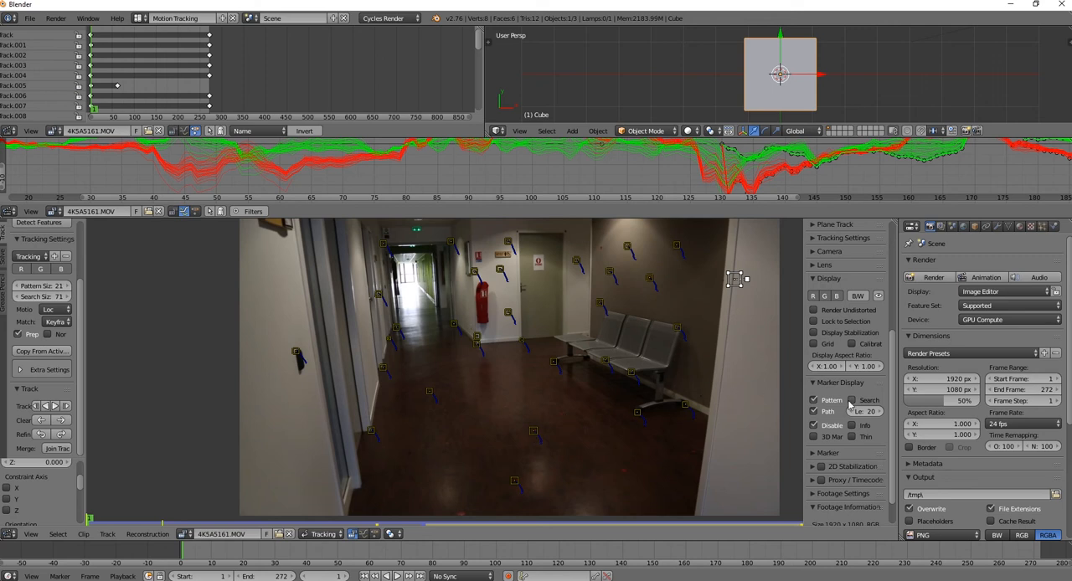
{"action": "scroll", "coordinate": [603, 453], "scroll_direction": "up", "scroll_amount": 3}
{"action": "right_click", "coordinate": [633, 484]}
{"action": "middle_click_drag", "start_coordinate": [643, 476], "coordinate": [623, 369]}
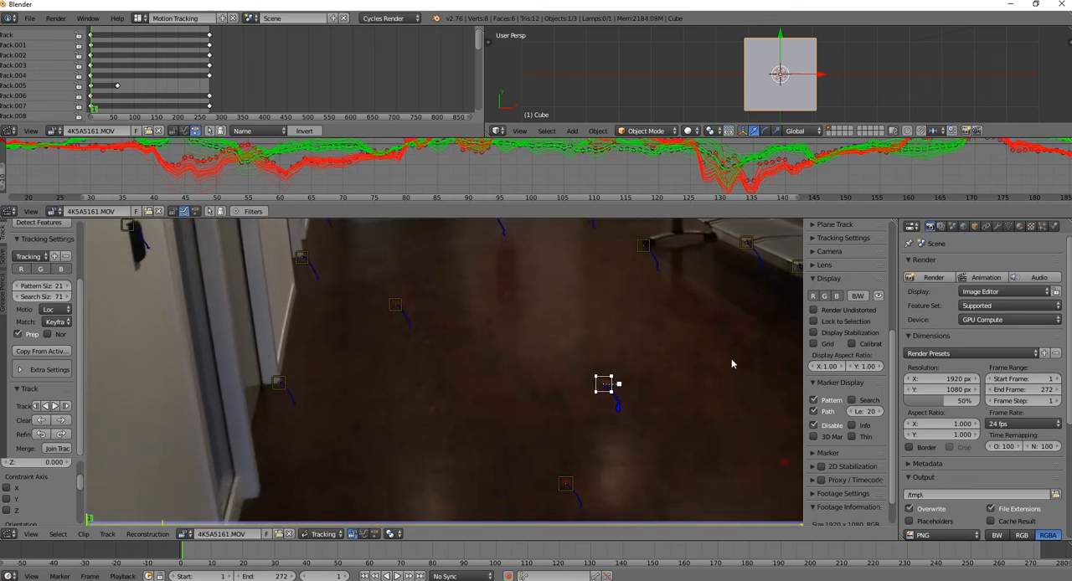
{"action": "left_click", "coordinate": [854, 402]}
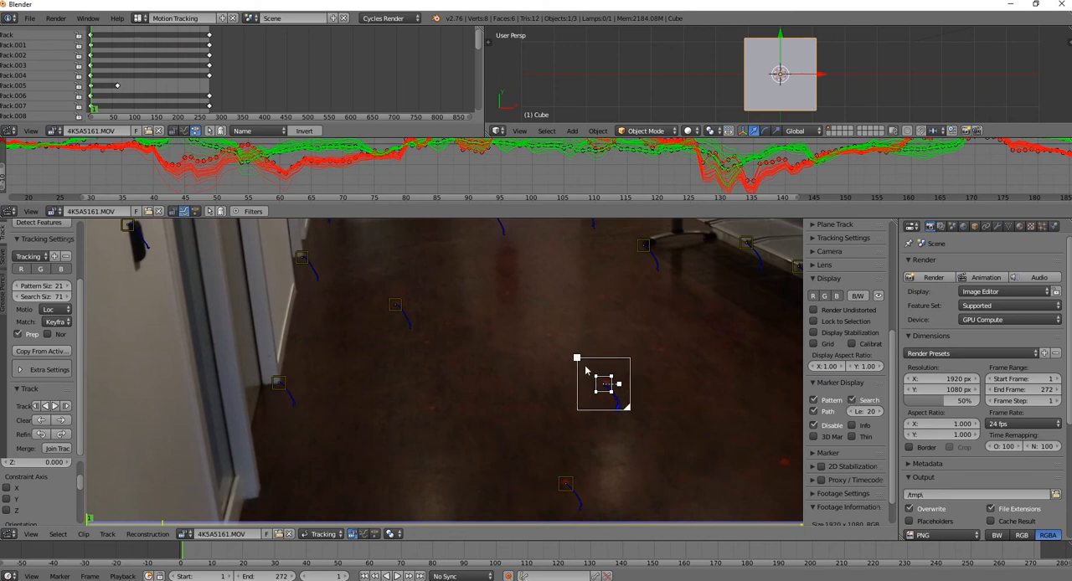
{"action": "mouse_move", "coordinate": [628, 412]}
{"action": "left_mouse_down"}
{"action": "mouse_move", "coordinate": [642, 423]}
{"action": "mouse_move", "coordinate": [634, 413]}
{"action": "left_mouse_up"}
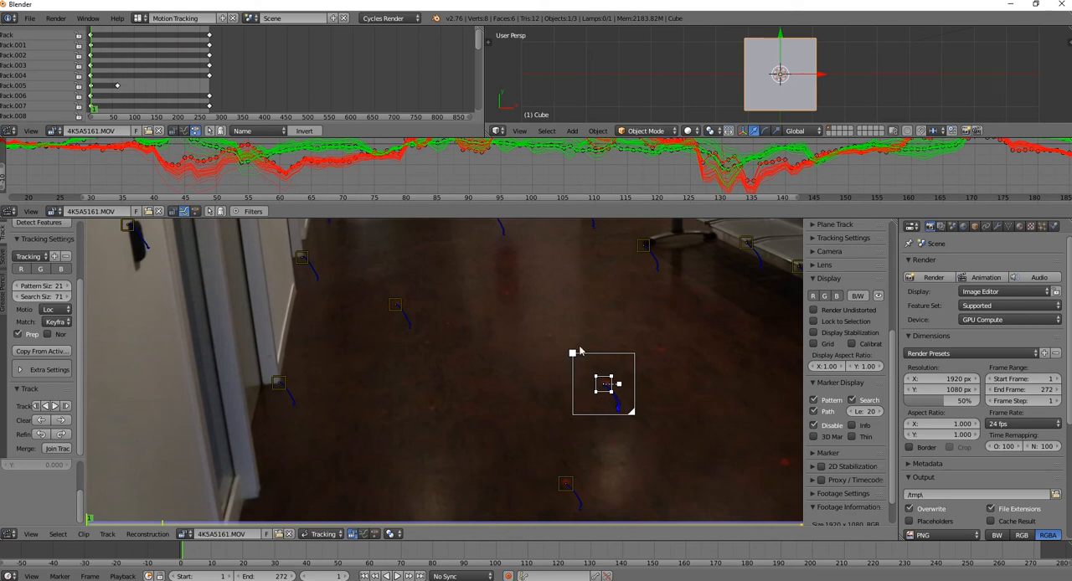
{"action": "left_click", "coordinate": [852, 401]}
Collapse the Tracking Settings and Track sections and bring up the camera solve settings
{"action": "scroll", "coordinate": [702, 408], "scroll_direction": "down", "scroll_amount": 5}
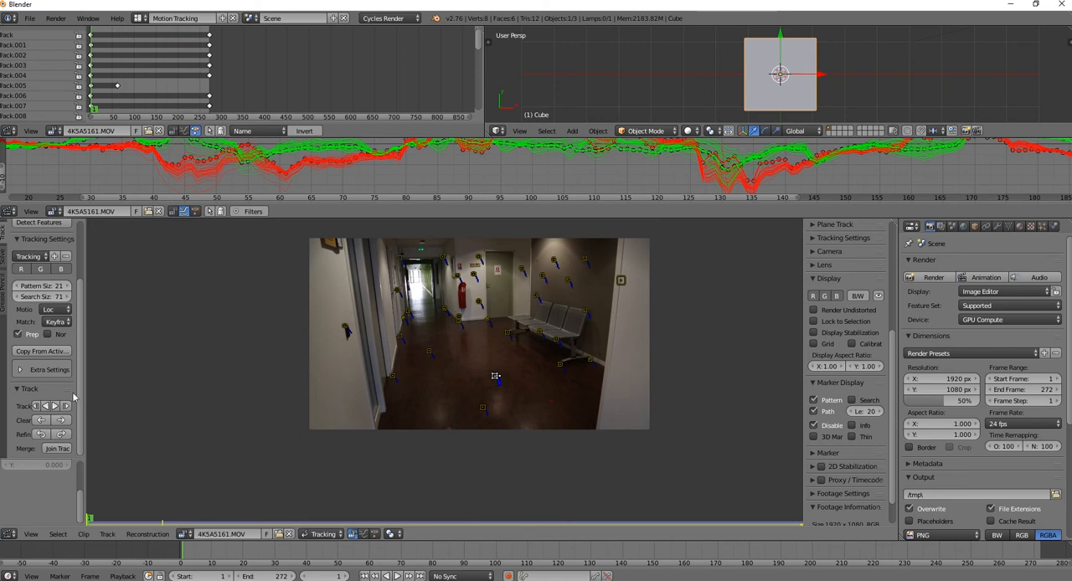
{"action": "left_click", "coordinate": [16, 242]}
{"action": "left_click", "coordinate": [17, 253]}
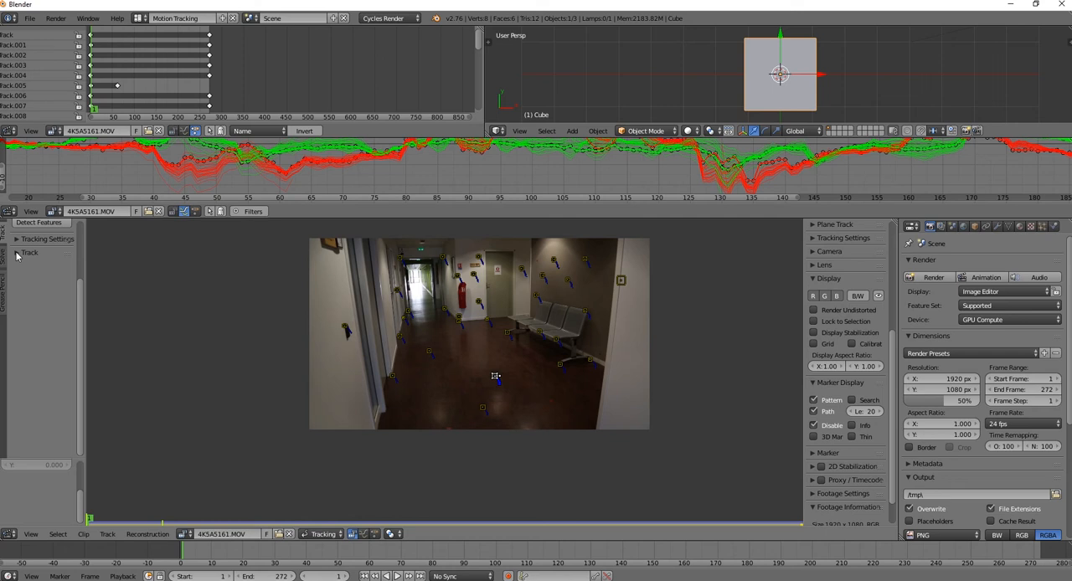
{"action": "middle_click_drag", "start_coordinate": [491, 355], "coordinate": [516, 393]}
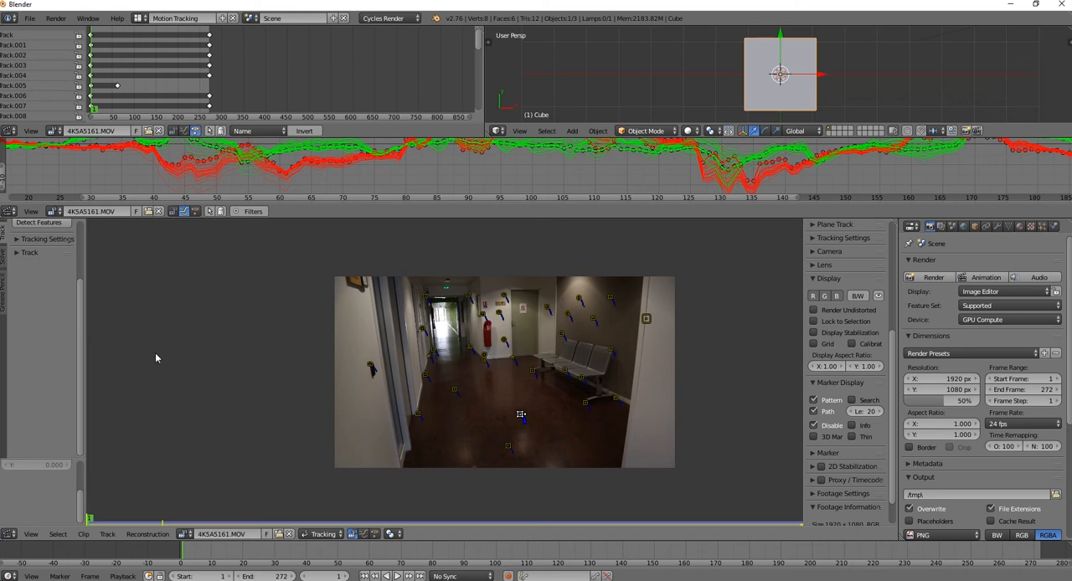
{"action": "left_click", "coordinate": [4, 265]}
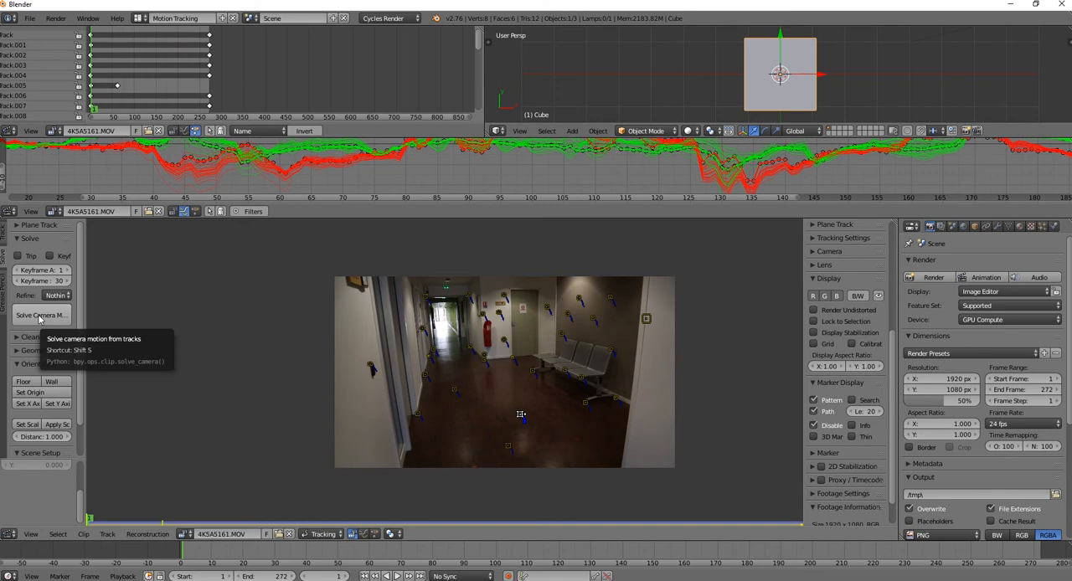
Widen the tool shelf and solve the camera motion from the tracks with Refine set to Nothing
{"action": "mouse_move", "coordinate": [84, 305]}
{"action": "left_mouse_down"}
{"action": "mouse_move", "coordinate": [143, 307]}
{"action": "mouse_move", "coordinate": [100, 310]}
{"action": "left_mouse_up"}
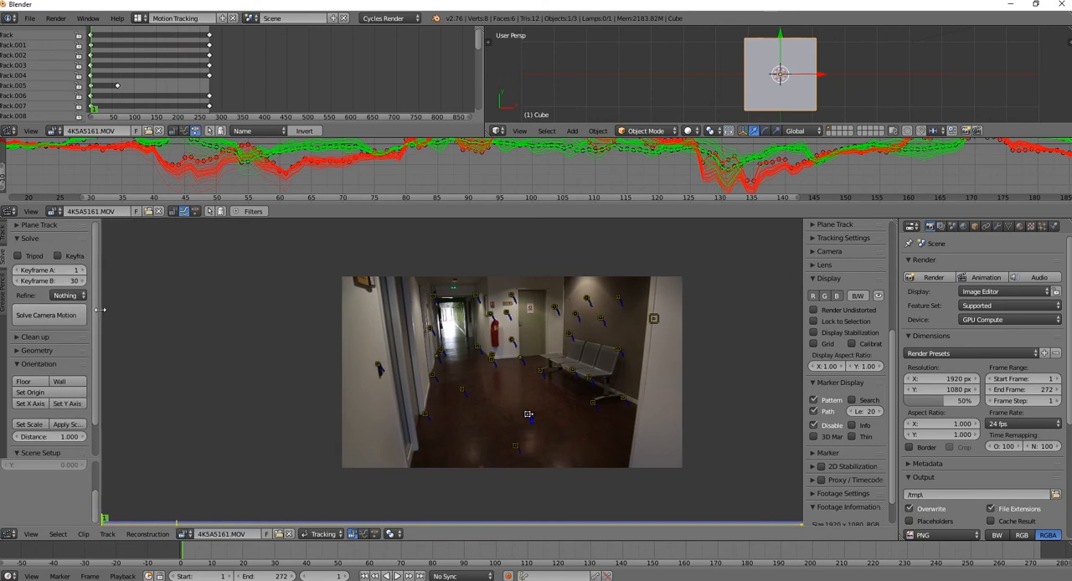
{"action": "left_click", "coordinate": [38, 315]}
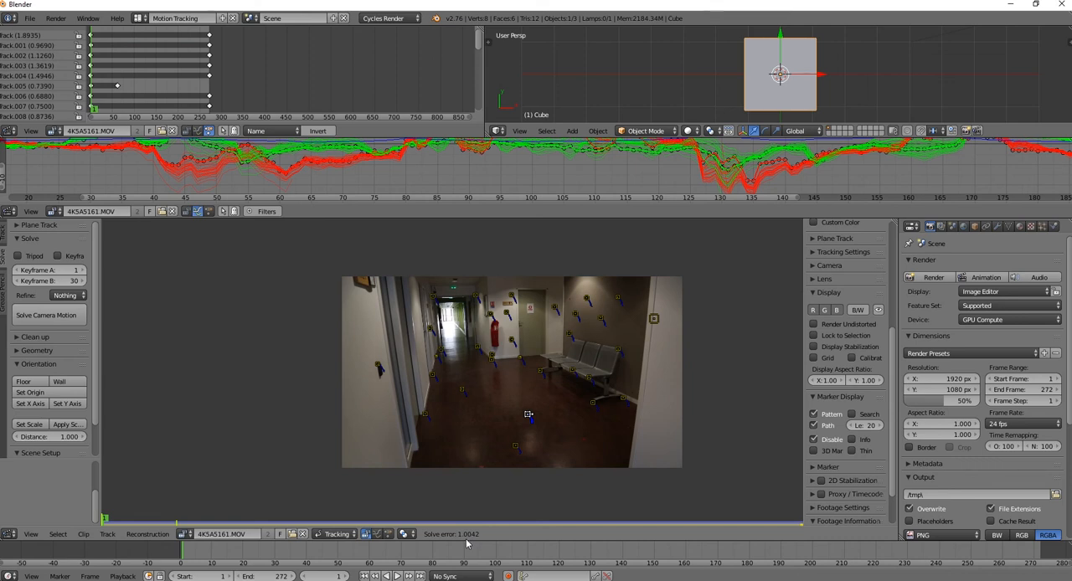
Collapse the display options and apply the Full Frame 35mm Camera preset to the clip's camera settings
{"action": "left_click", "coordinate": [815, 293]}
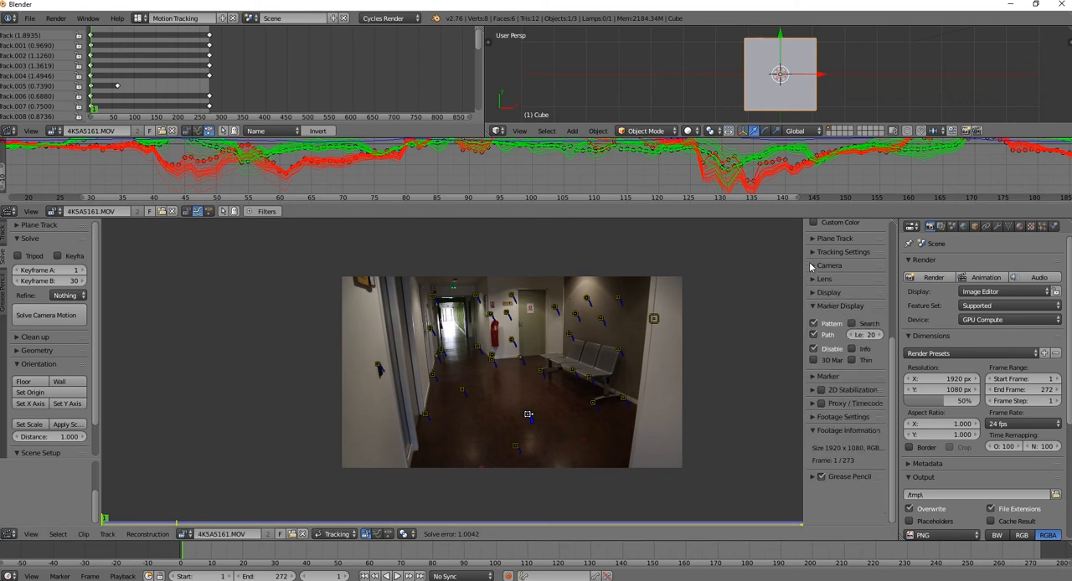
{"action": "left_click", "coordinate": [811, 265]}
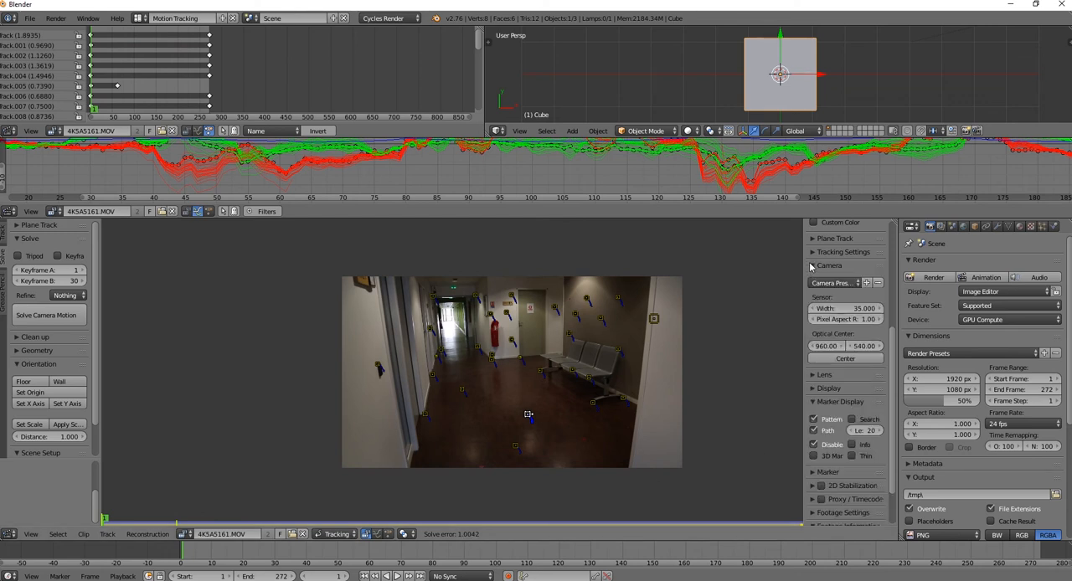
{"action": "left_click", "coordinate": [853, 283]}
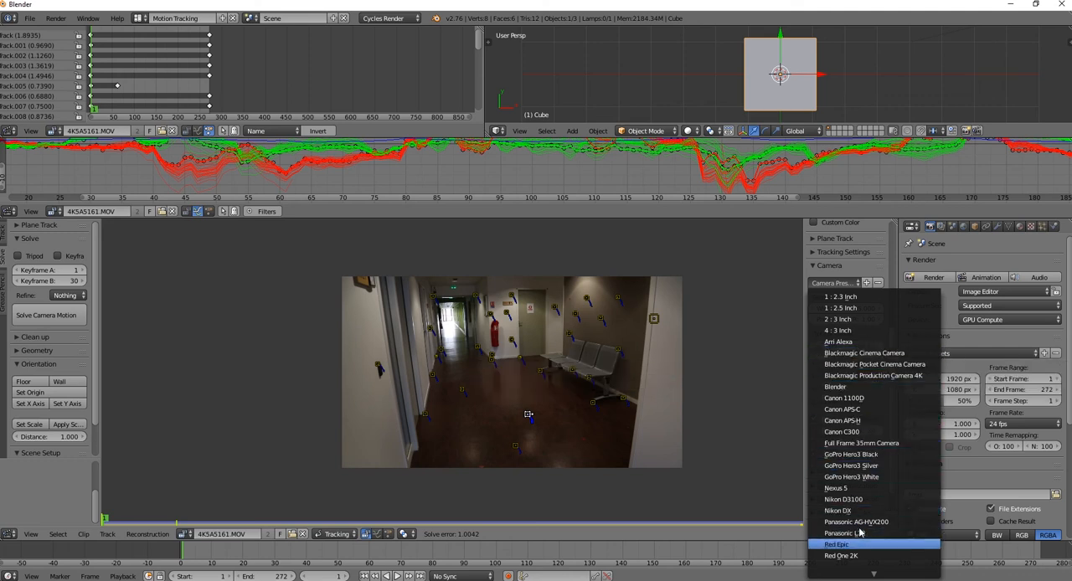
{"action": "scroll", "coordinate": [862, 516], "scroll_direction": "down", "scroll_amount": 4}
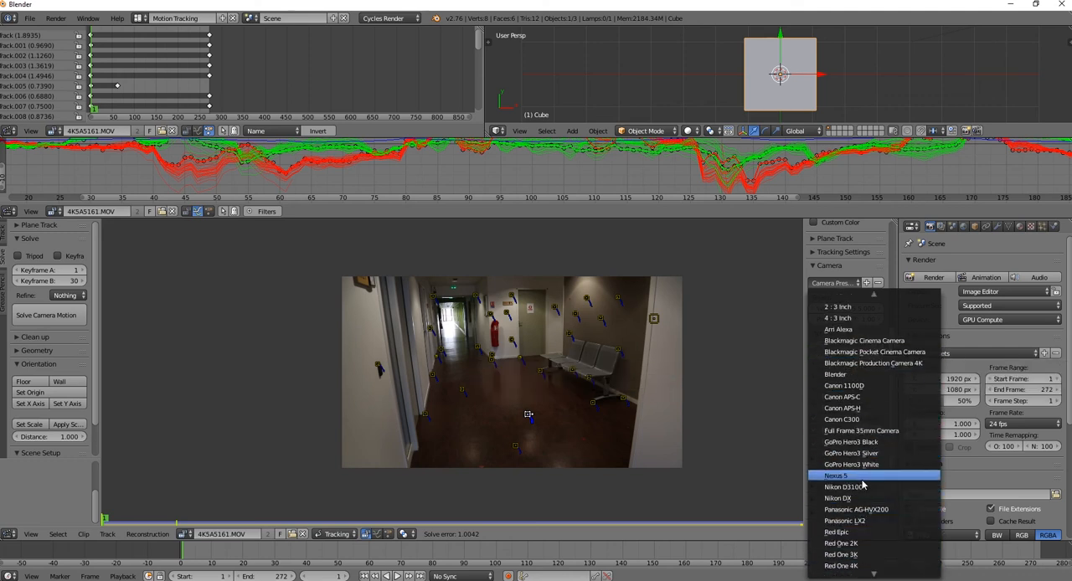
{"action": "scroll", "coordinate": [876, 304], "scroll_direction": "up", "scroll_amount": 2}
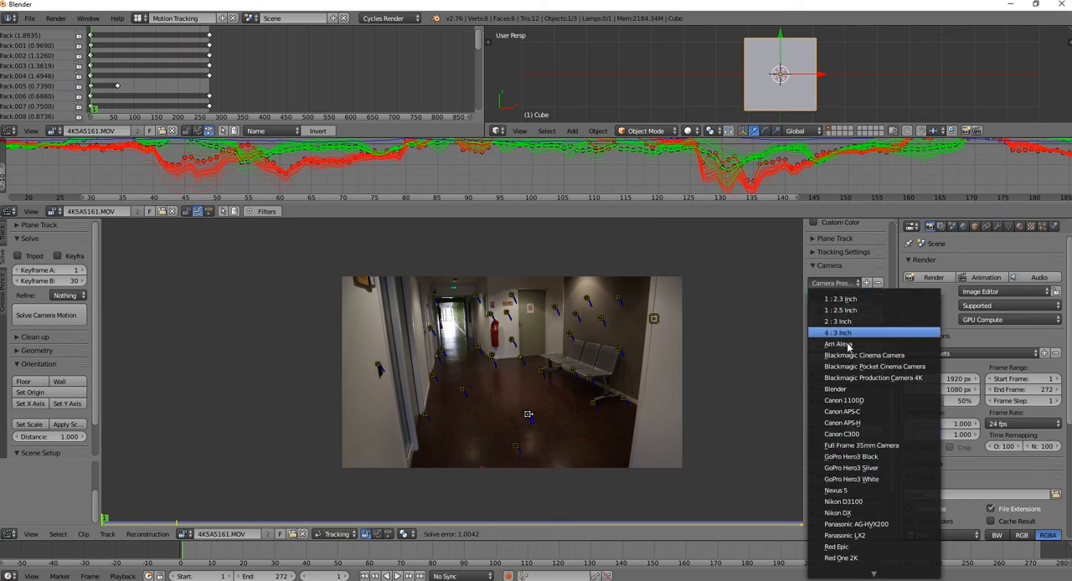
{"action": "scroll", "coordinate": [876, 569], "scroll_direction": "down", "scroll_amount": 3}
{"action": "scroll", "coordinate": [875, 559], "scroll_direction": "down", "scroll_amount": 3}
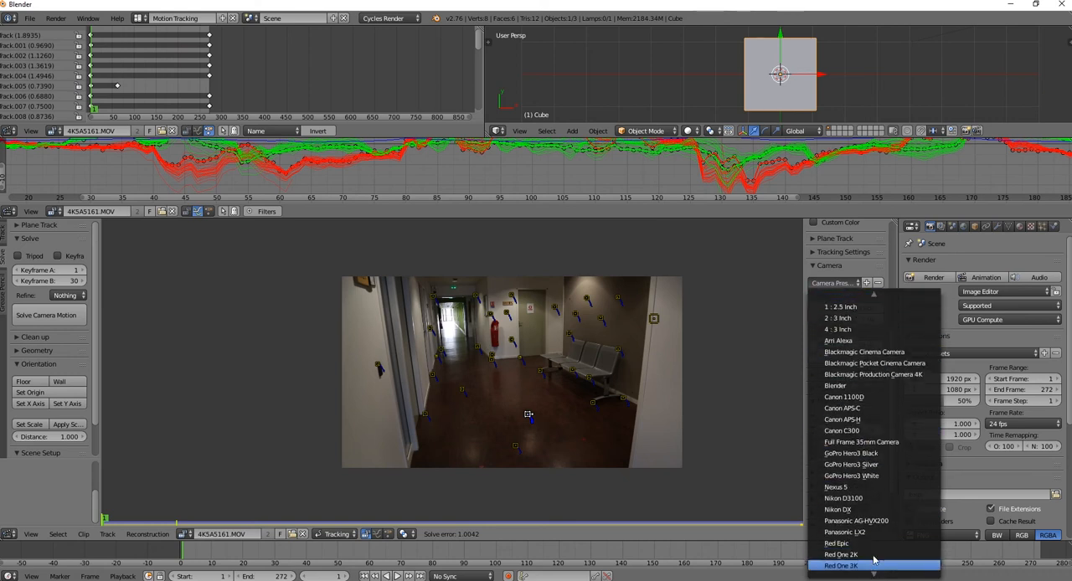
{"action": "scroll", "coordinate": [874, 554], "scroll_direction": "down", "scroll_amount": 6}
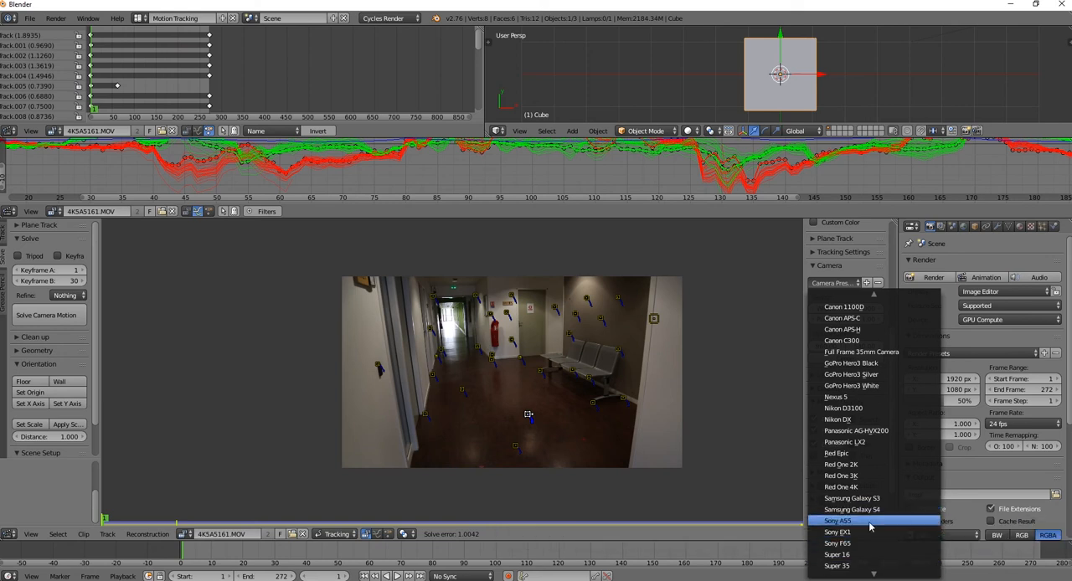
{"action": "mouse_move", "coordinate": [877, 575]}
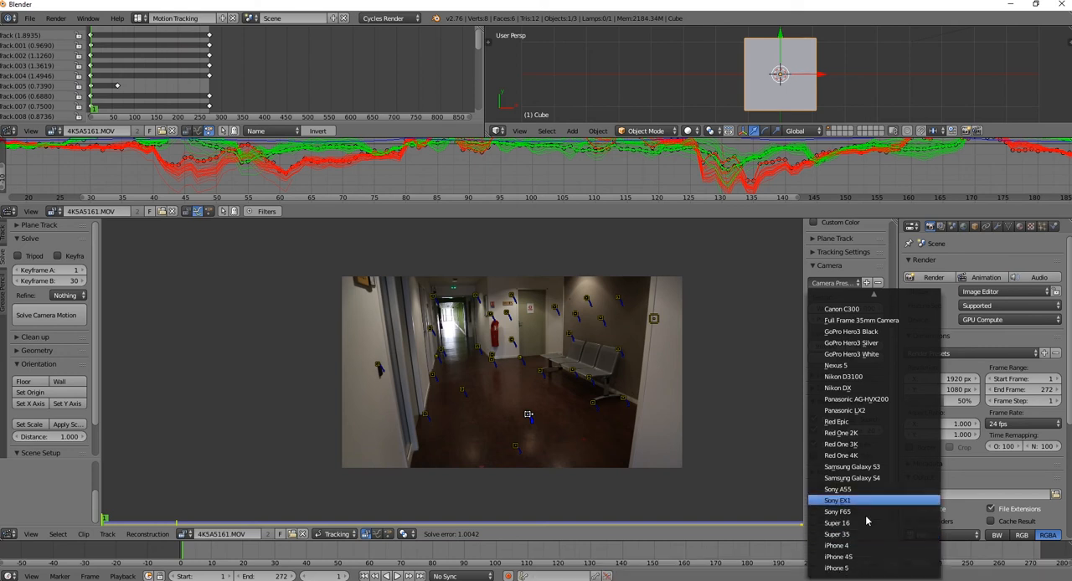
{"action": "mouse_move", "coordinate": [885, 294]}
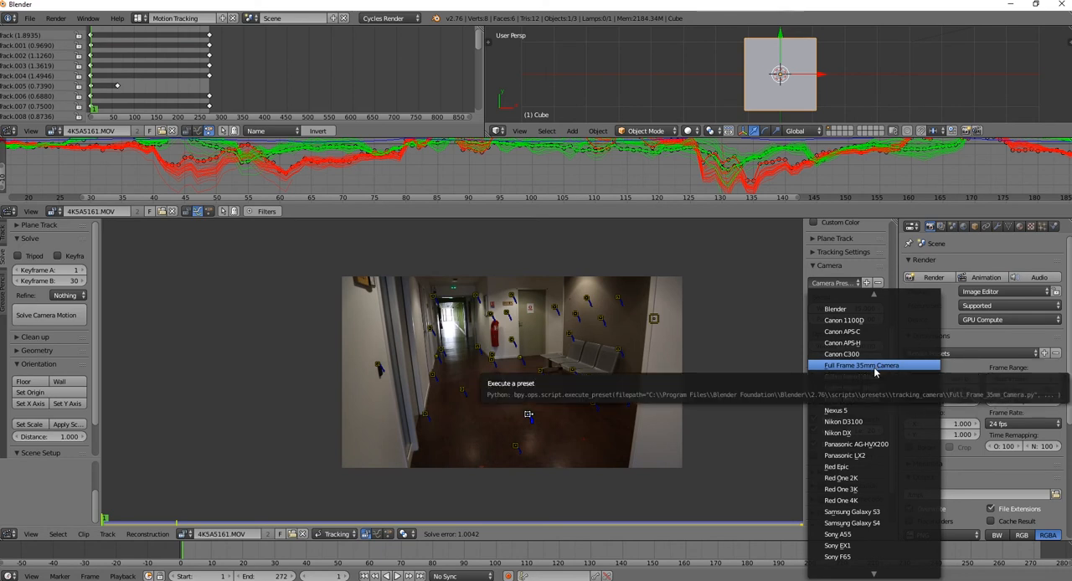
{"action": "left_click", "coordinate": [875, 369]}
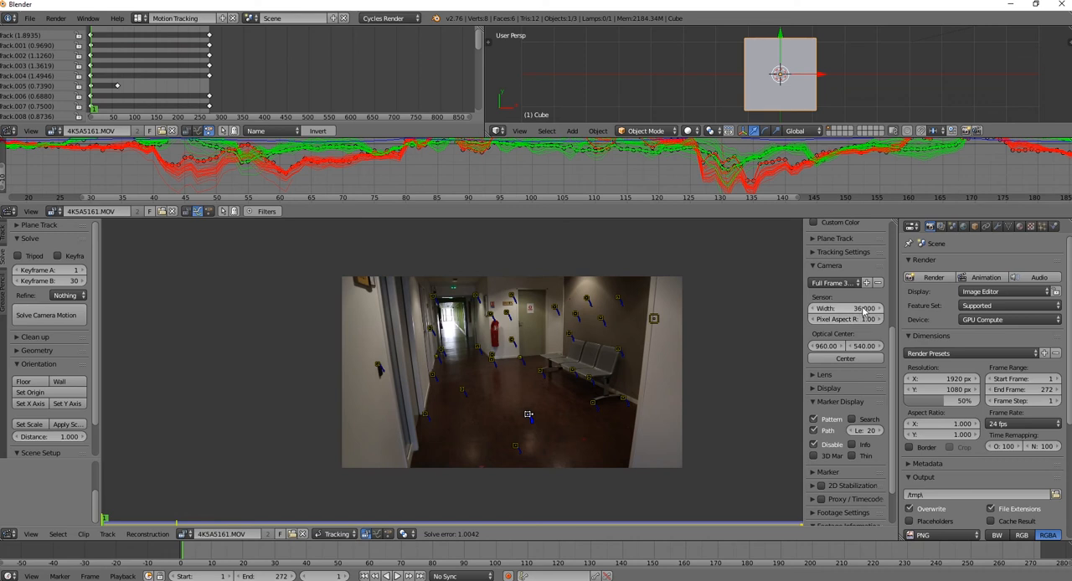
Expand the lens settings and re-solve the camera motion with Refine set to Focal Length
{"action": "left_click", "coordinate": [813, 375]}
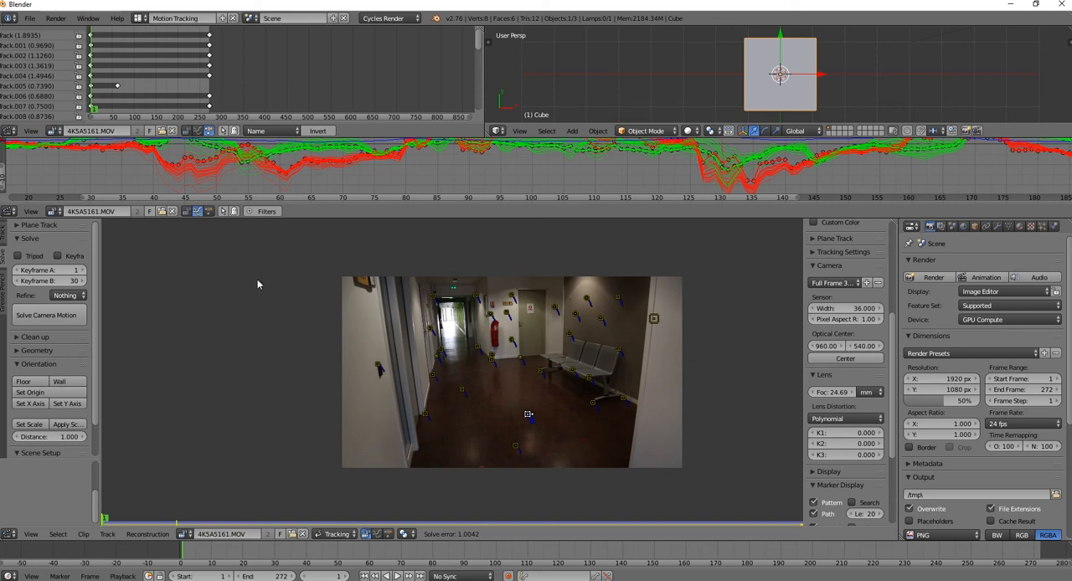
{"action": "left_click", "coordinate": [52, 316]}
{"action": "left_click", "coordinate": [72, 296]}
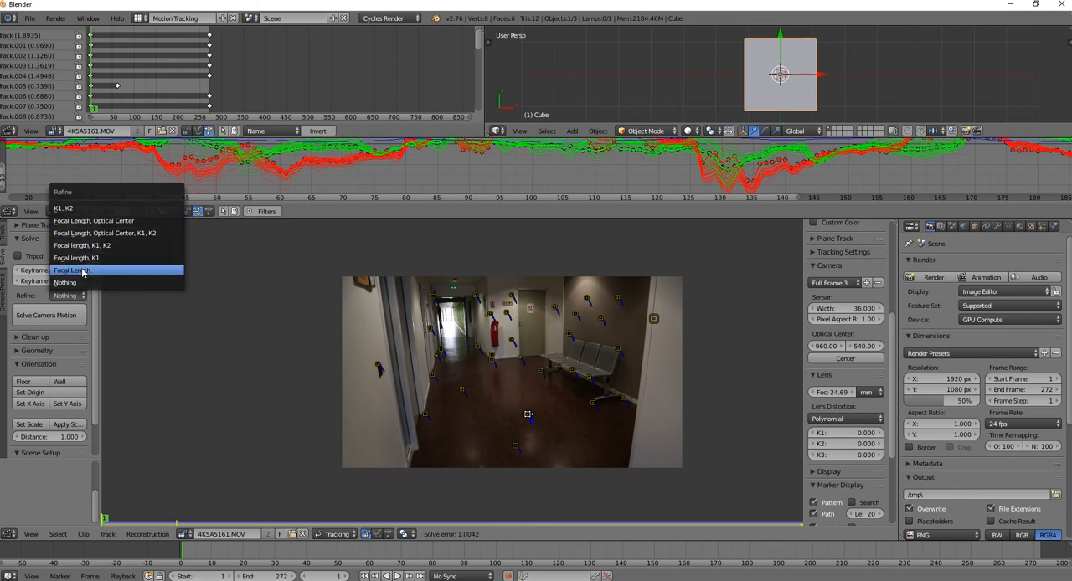
{"action": "left_click", "coordinate": [82, 271]}
{"action": "left_click", "coordinate": [64, 323]}
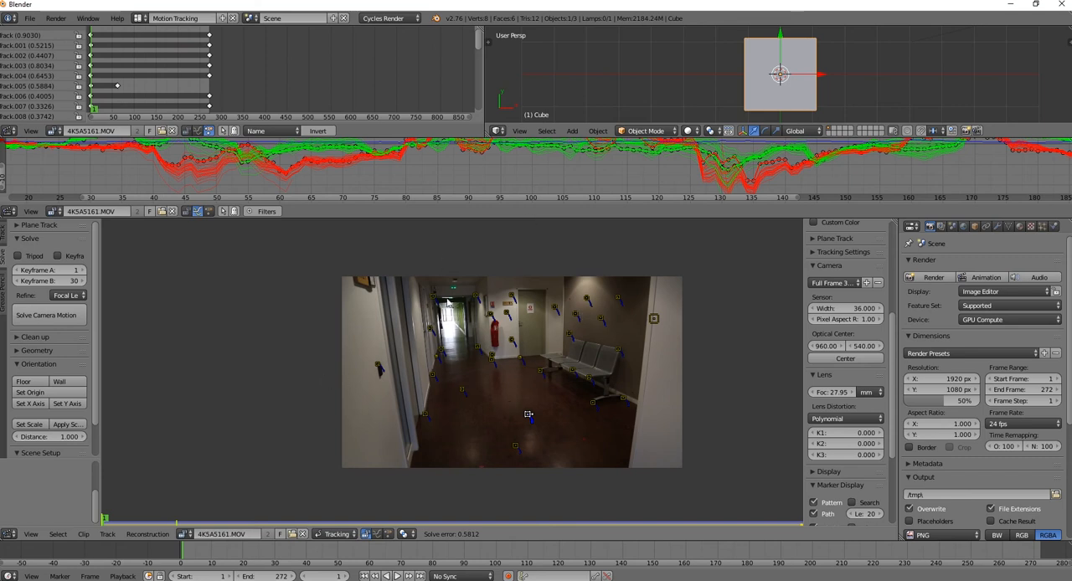
Compare the average errors of the two adjacent markers on the dark wall above the bench's far end
{"action": "scroll", "coordinate": [547, 394], "scroll_direction": "up", "scroll_amount": 2}
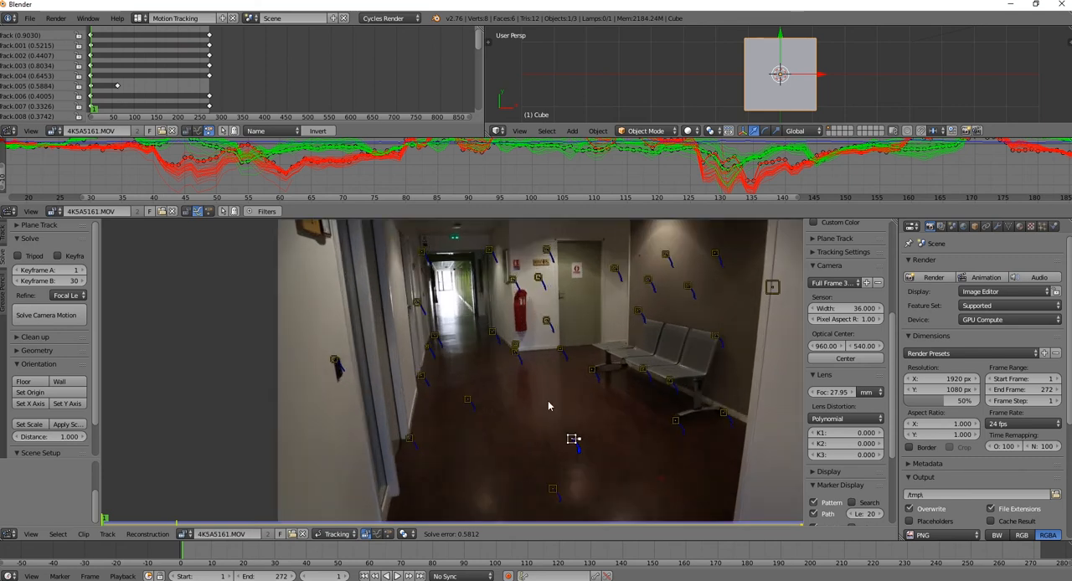
{"action": "scroll", "coordinate": [549, 399], "scroll_direction": "down", "scroll_amount": 2}
{"action": "left_click", "coordinate": [618, 299]}
{"action": "scroll", "coordinate": [823, 293], "scroll_direction": "up", "scroll_amount": 5}
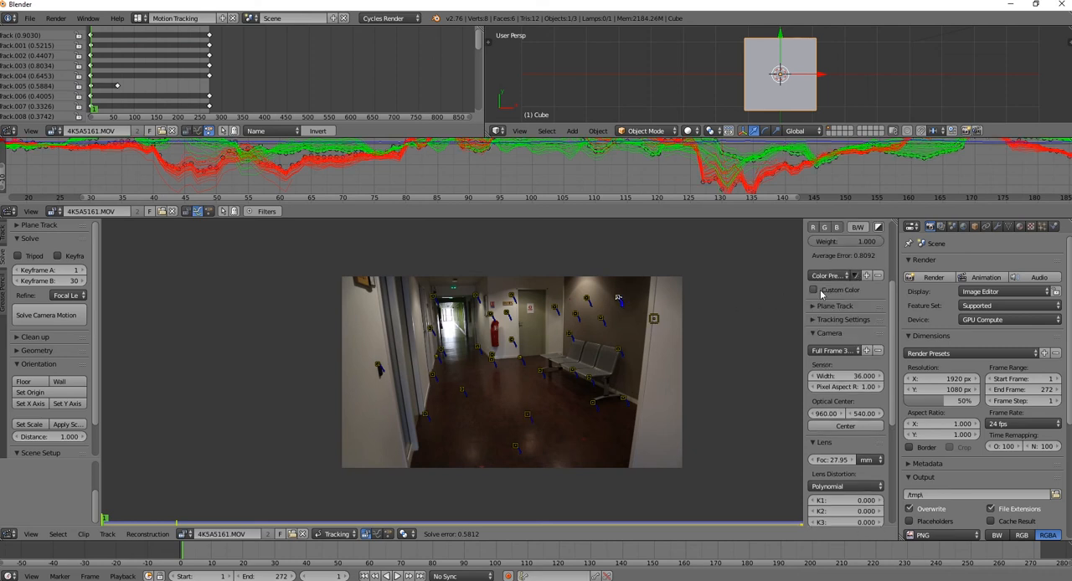
{"action": "left_click", "coordinate": [605, 319]}
{"action": "scroll", "coordinate": [608, 319], "scroll_direction": "up", "scroll_amount": 4}
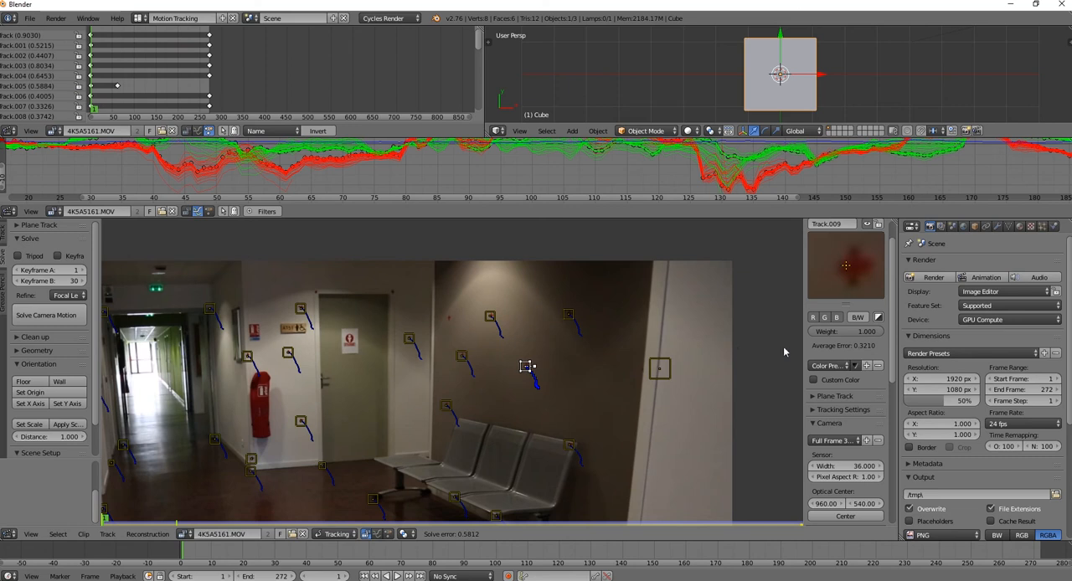
{"action": "left_click", "coordinate": [571, 316]}
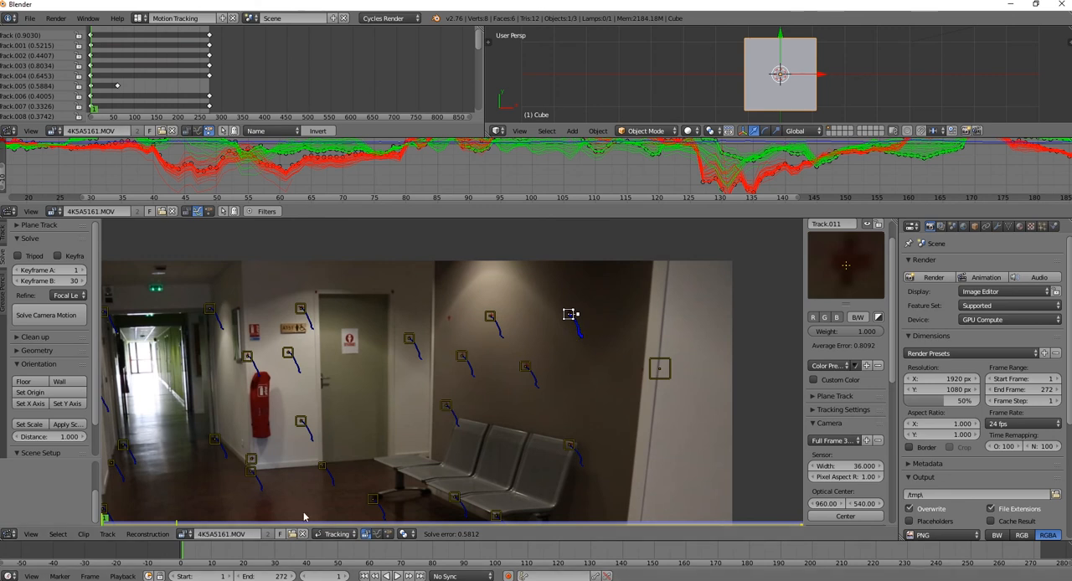
Select the door-handle marker, bring up the clean-up settings, and filter the tracks with the error limit set to 0.600
{"action": "left_click", "coordinate": [16, 337]}
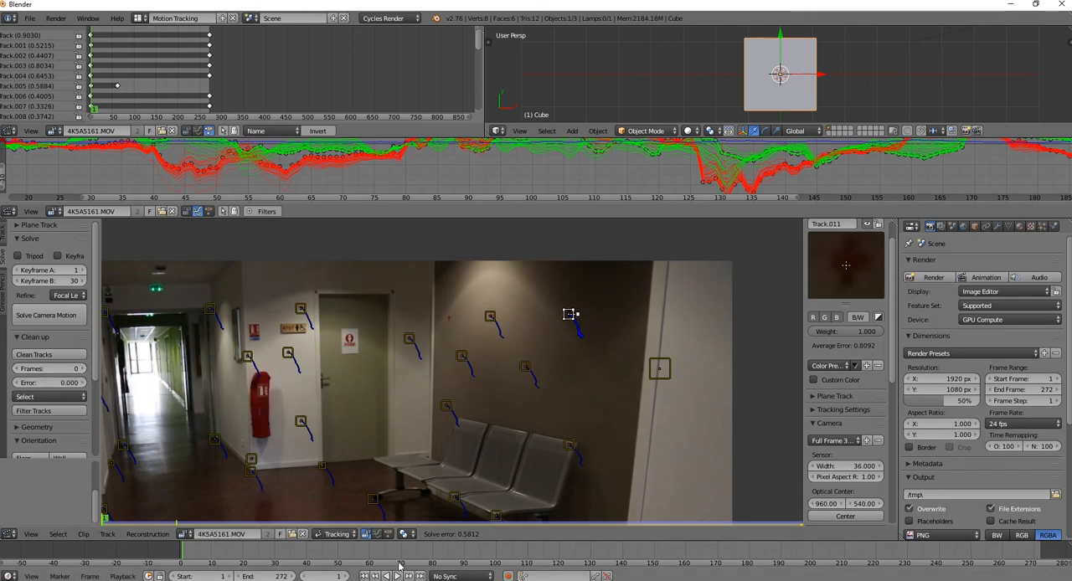
{"action": "middle_click_drag", "start_coordinate": [173, 507], "coordinate": [436, 395]}
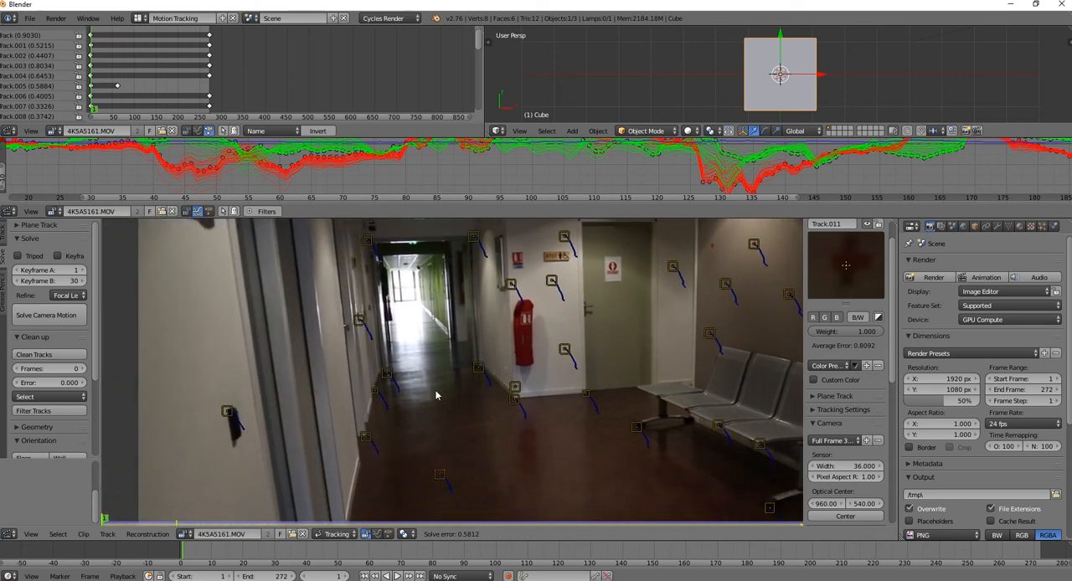
{"action": "left_click", "coordinate": [232, 421]}
{"action": "mouse_move", "coordinate": [105, 521]}
{"action": "left_mouse_down"}
{"action": "mouse_move", "coordinate": [274, 529]}
{"action": "mouse_move", "coordinate": [102, 524]}
{"action": "left_mouse_up"}
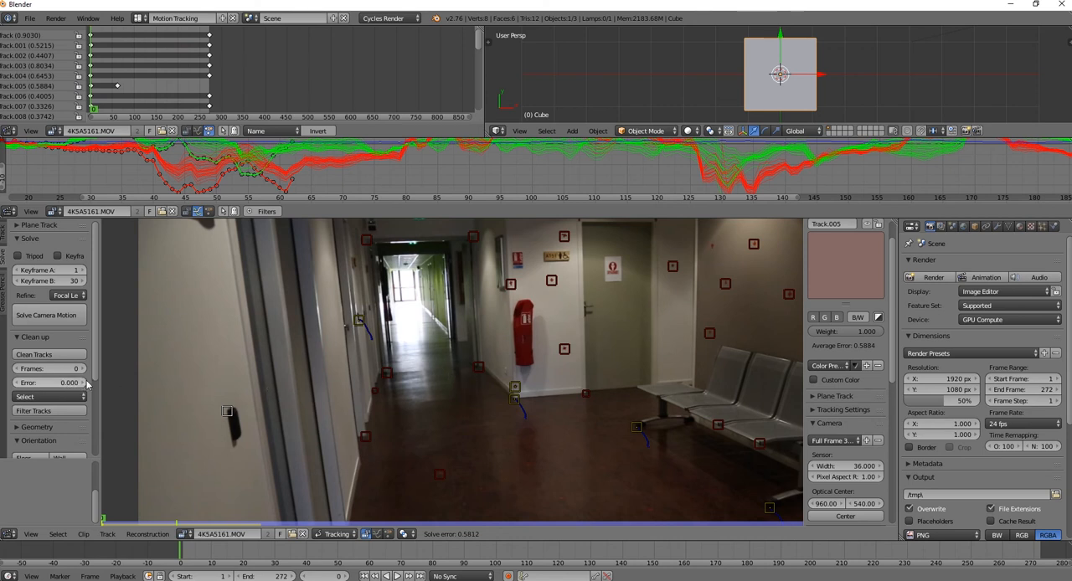
{"action": "left_click_drag", "start_coordinate": [77, 382], "coordinate": [117, 382]}
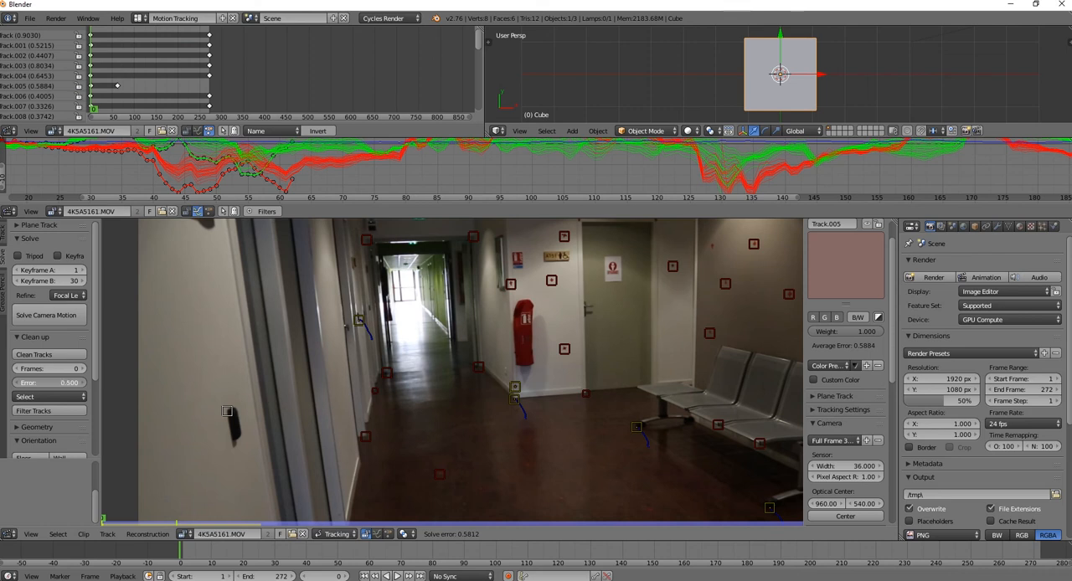
{"action": "left_click", "coordinate": [58, 414]}
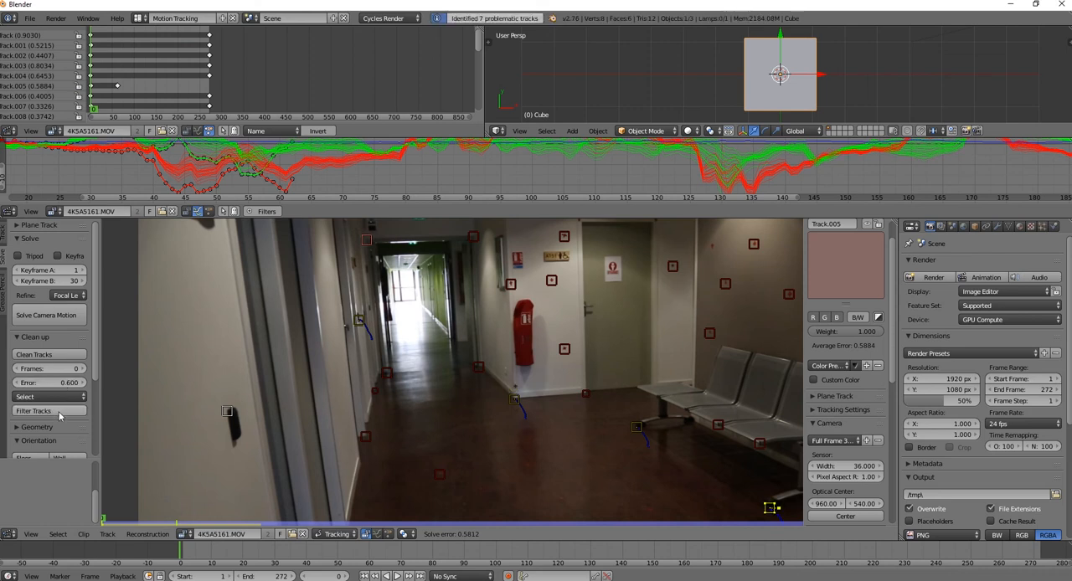
Return to frame 1, deselect all markers, and filter the problematic tracks again
{"action": "scroll", "coordinate": [499, 398], "scroll_direction": "down", "scroll_amount": 2}
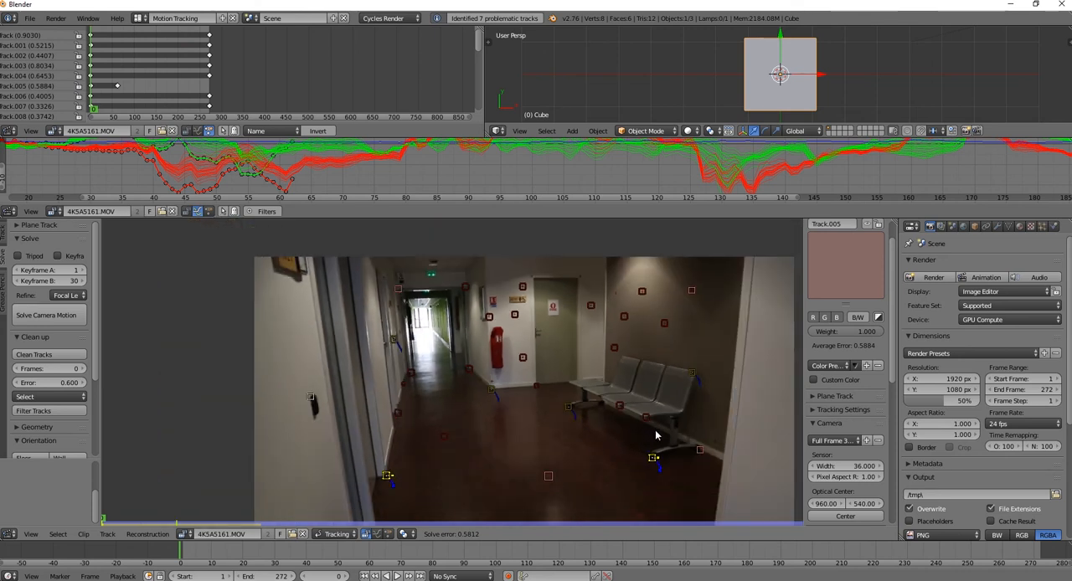
{"action": "left_click", "coordinate": [106, 521]}
{"action": "left_click", "coordinate": [104, 520]}
{"action": "key", "text": "a"}
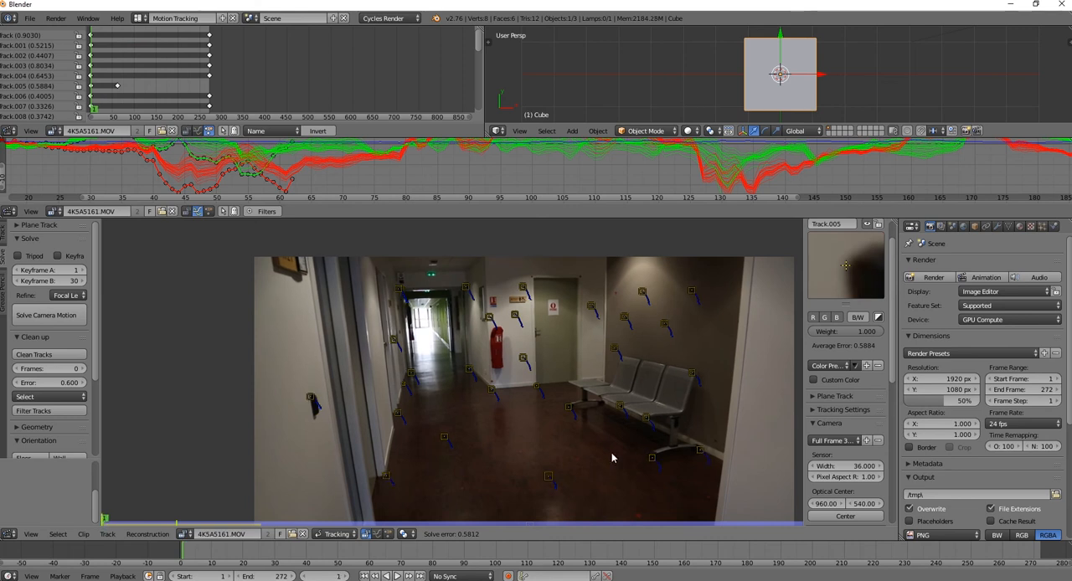
{"action": "left_click", "coordinate": [50, 410]}
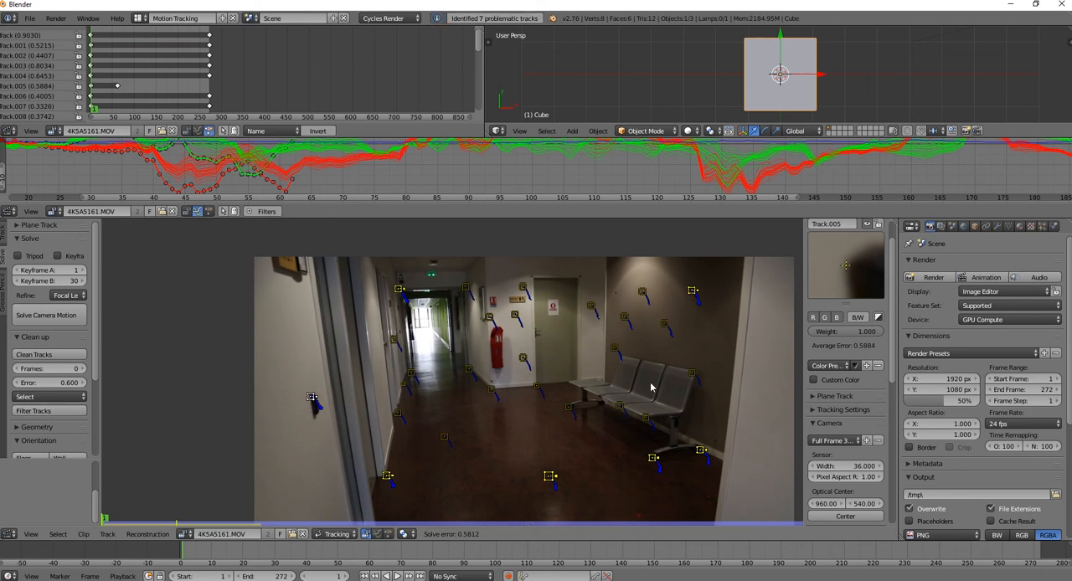
Delete the filtered problematic tracks and solve the camera motion again
{"action": "key", "text": "x"}
{"action": "left_click", "coordinate": [575, 440]}
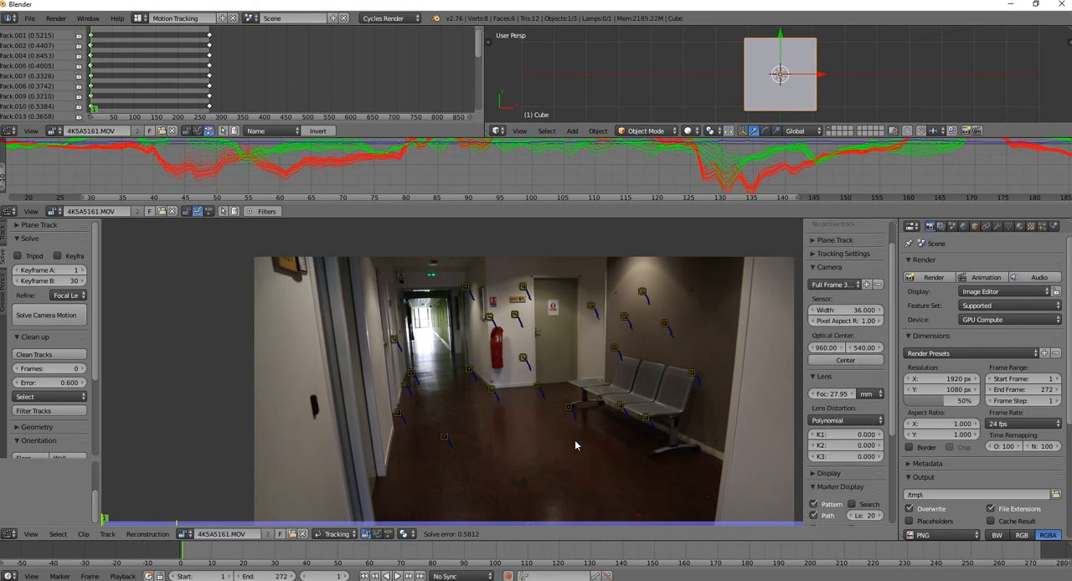
{"action": "left_click", "coordinate": [46, 315]}
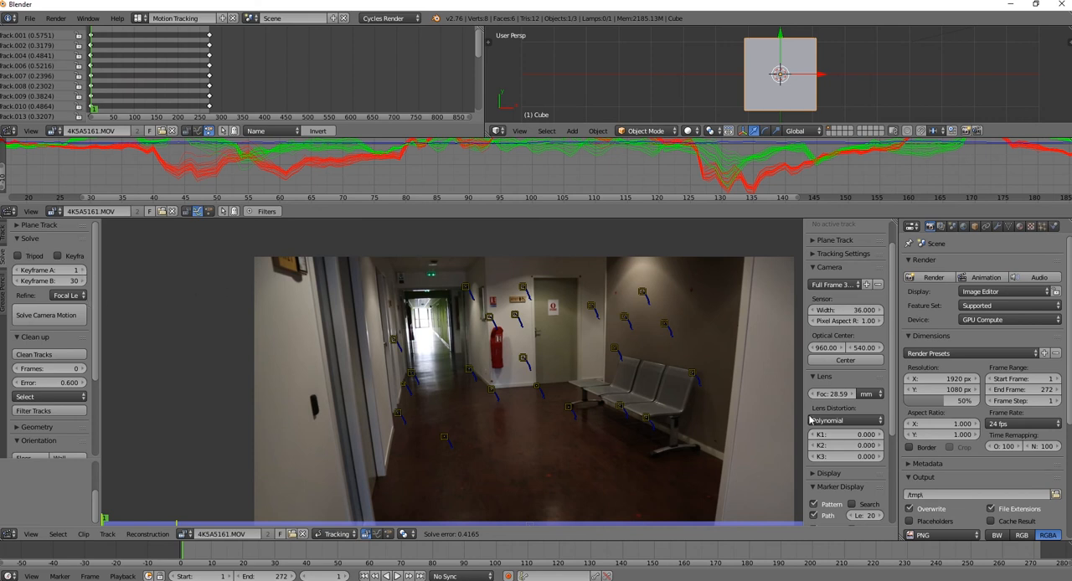
Raise the lens distortion coefficient K1 to 0.011
{"action": "left_click", "coordinate": [879, 436]}
{"action": "left_click", "coordinate": [880, 437]}
{"action": "left_click", "coordinate": [879, 437]}
{"action": "left_click", "coordinate": [879, 437]}
{"action": "left_click", "coordinate": [880, 437]}
{"action": "left_click", "coordinate": [879, 438]}
{"action": "left_click", "coordinate": [879, 437]}
{"action": "left_click", "coordinate": [879, 437]}
{"action": "left_click", "coordinate": [879, 437]}
{"action": "left_click", "coordinate": [880, 437]}
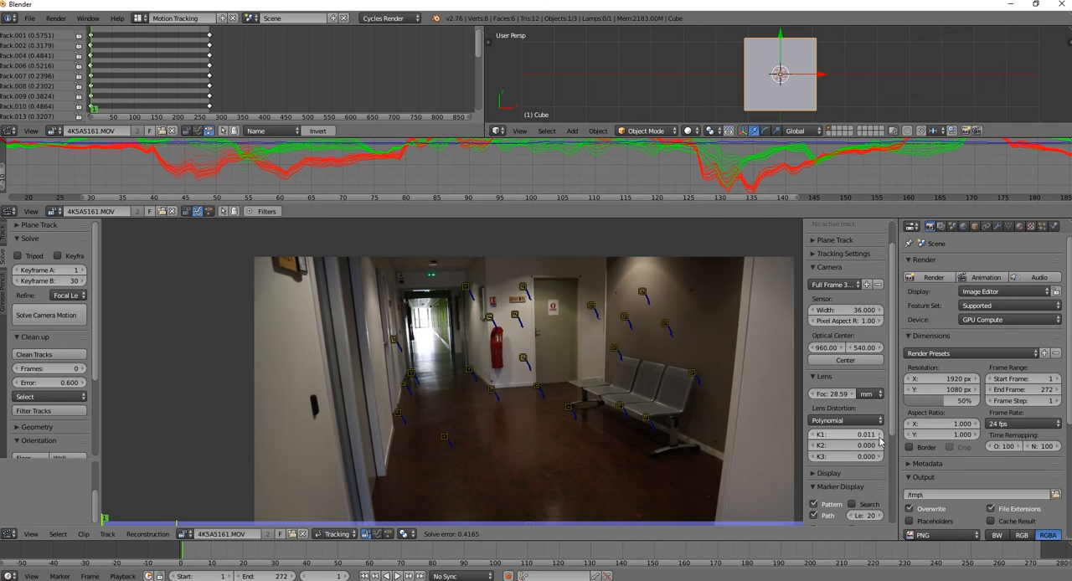
Set Refine to Focal length, K1 and re-solve the camera motion
{"action": "left_click", "coordinate": [70, 296]}
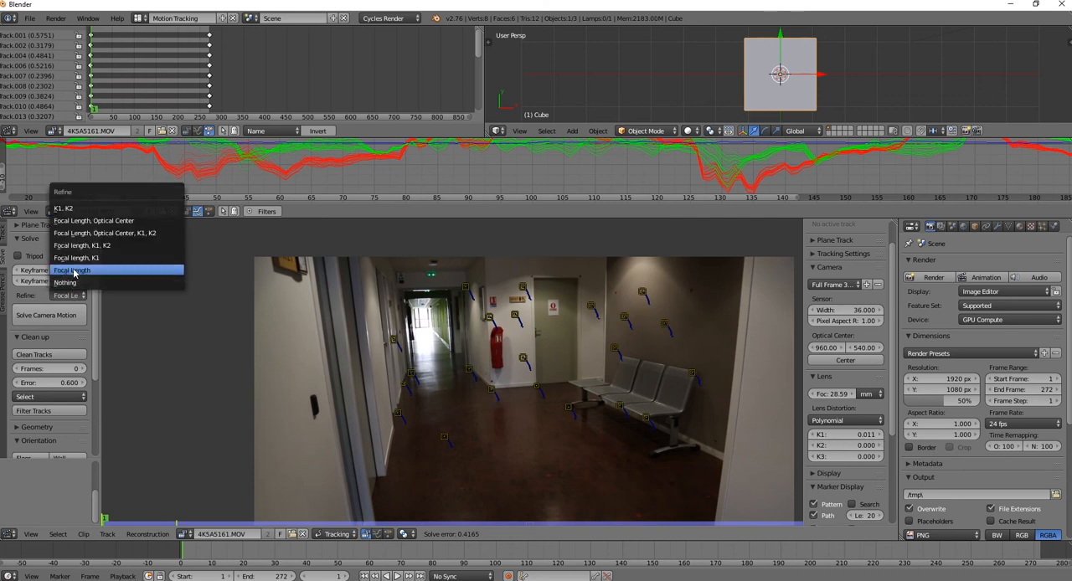
{"action": "left_click", "coordinate": [81, 260]}
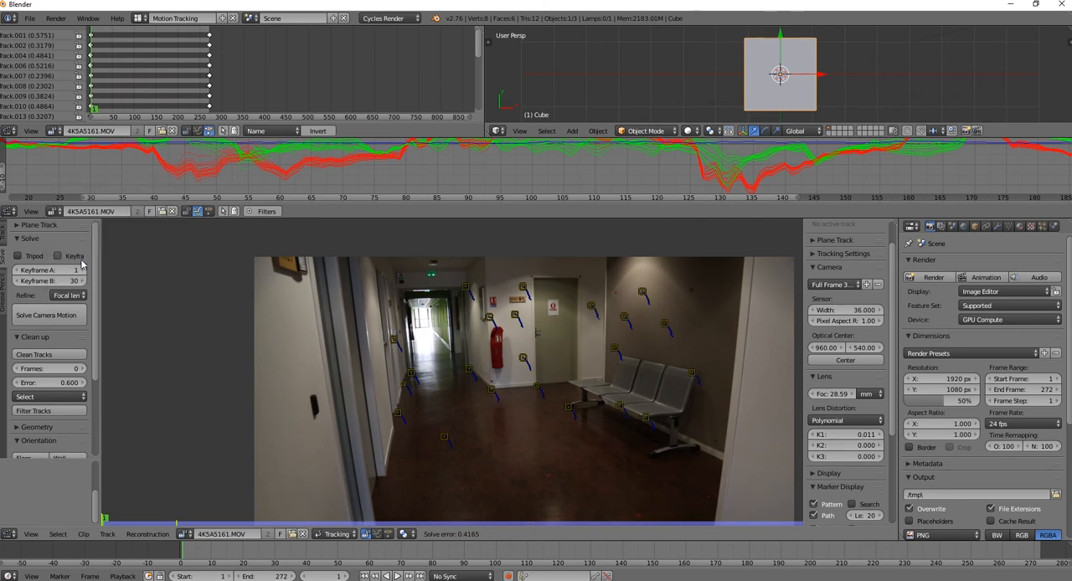
{"action": "left_click", "coordinate": [62, 320]}
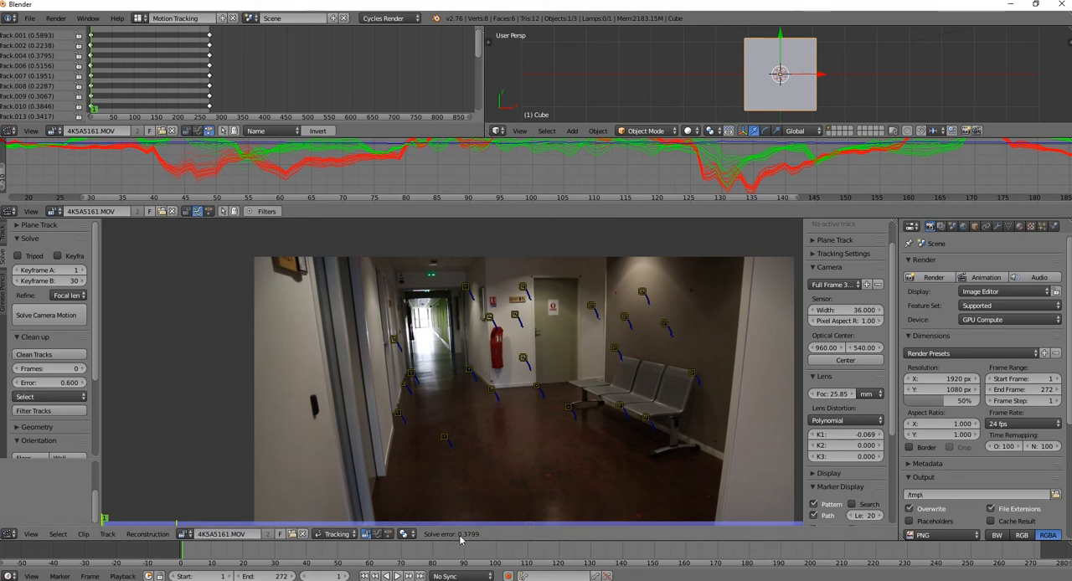
Expand the Geometry section beneath the clean-up settings
{"action": "left_click_drag", "start_coordinate": [95, 360], "coordinate": [95, 451]}
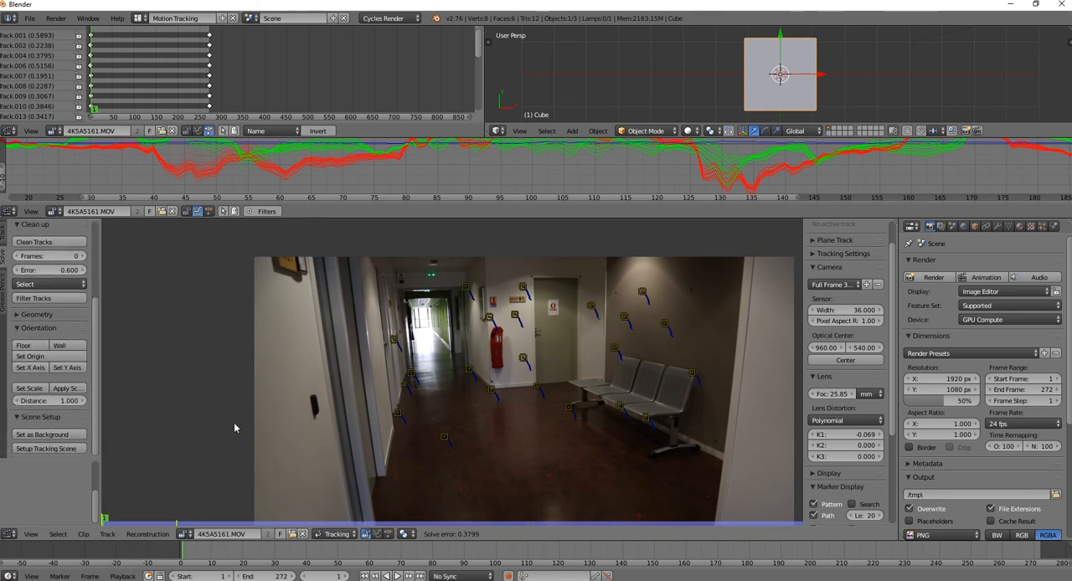
{"action": "left_click", "coordinate": [20, 314]}
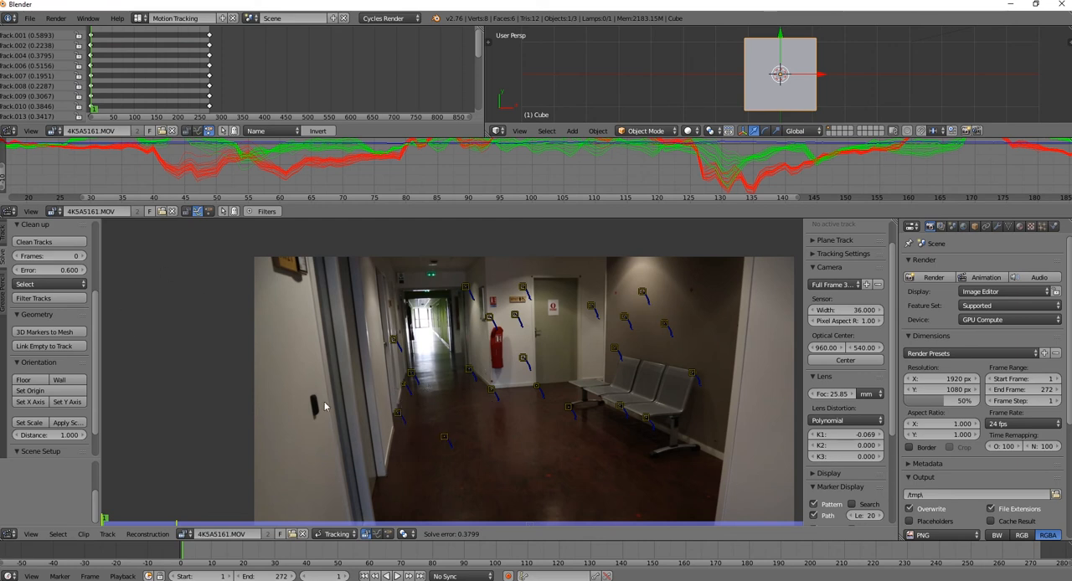
Set the floor plane from the three floor markers Track.001, Track.023 and Track.004
{"action": "left_click", "coordinate": [18, 318]}
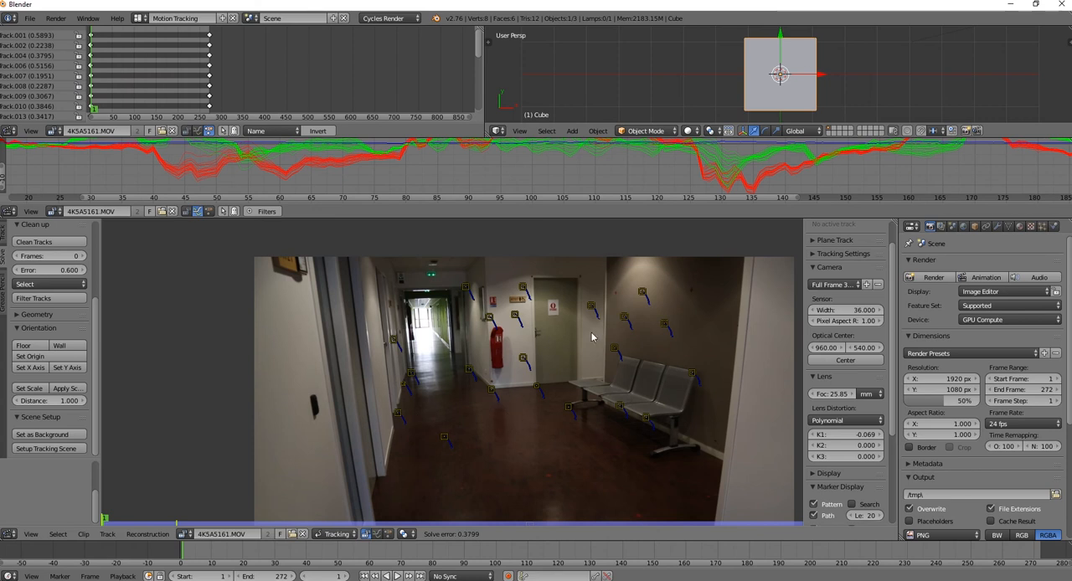
{"action": "left_click", "coordinate": [399, 415]}
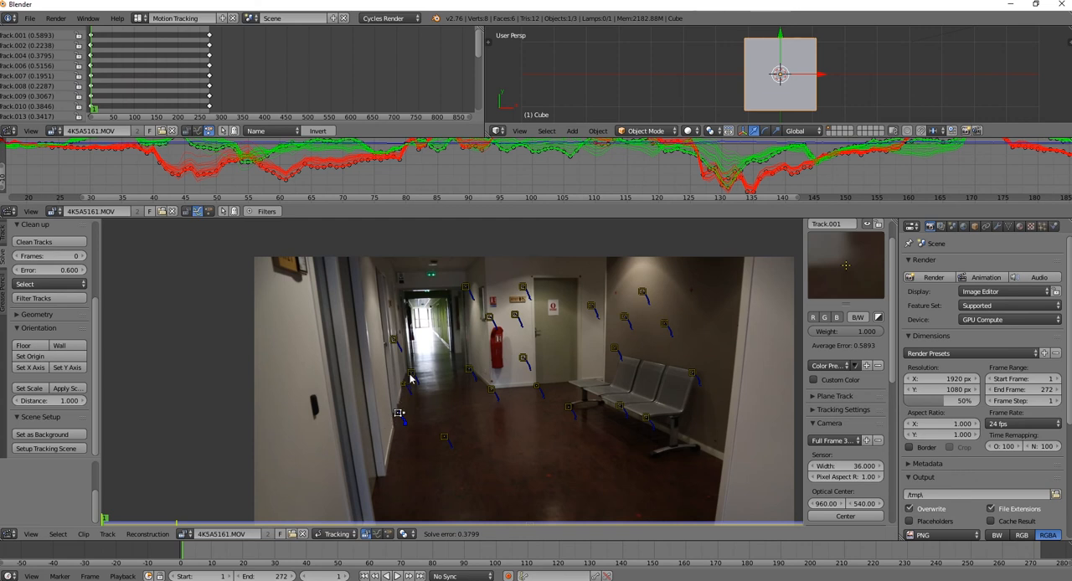
{"action": "scroll", "coordinate": [410, 381], "scroll_direction": "up", "scroll_amount": 4}
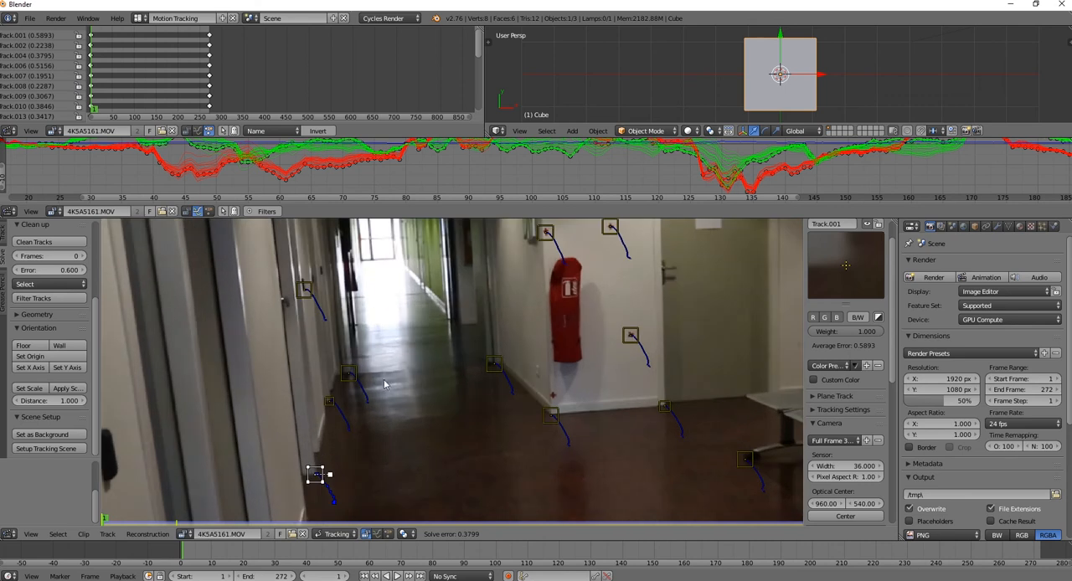
{"action": "left_click", "coordinate": [352, 382], "text": "shift"}
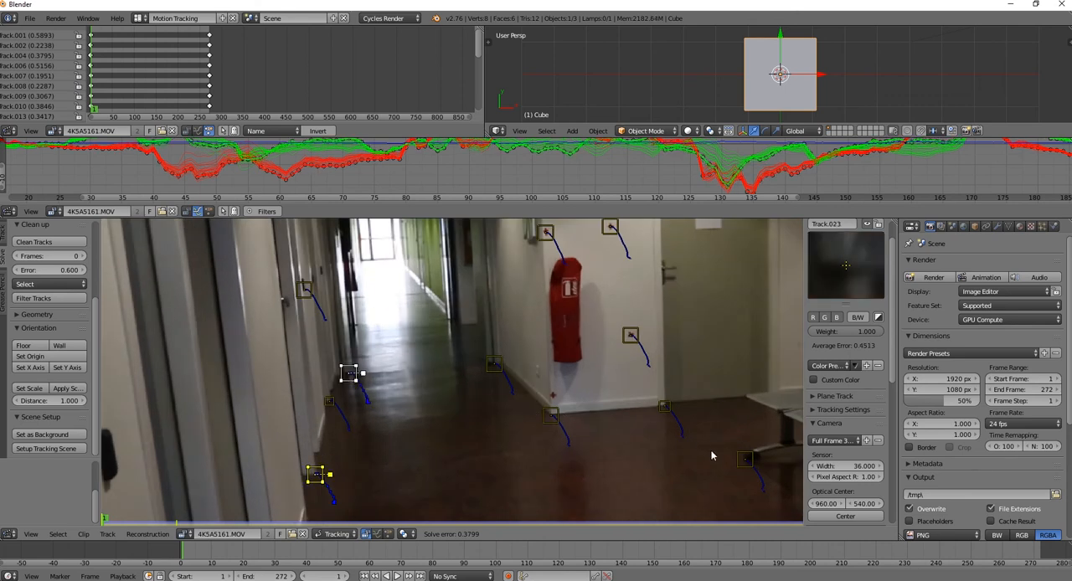
{"action": "left_click", "coordinate": [745, 469], "text": "shift"}
{"action": "scroll", "coordinate": [747, 462], "scroll_direction": "down", "scroll_amount": 3}
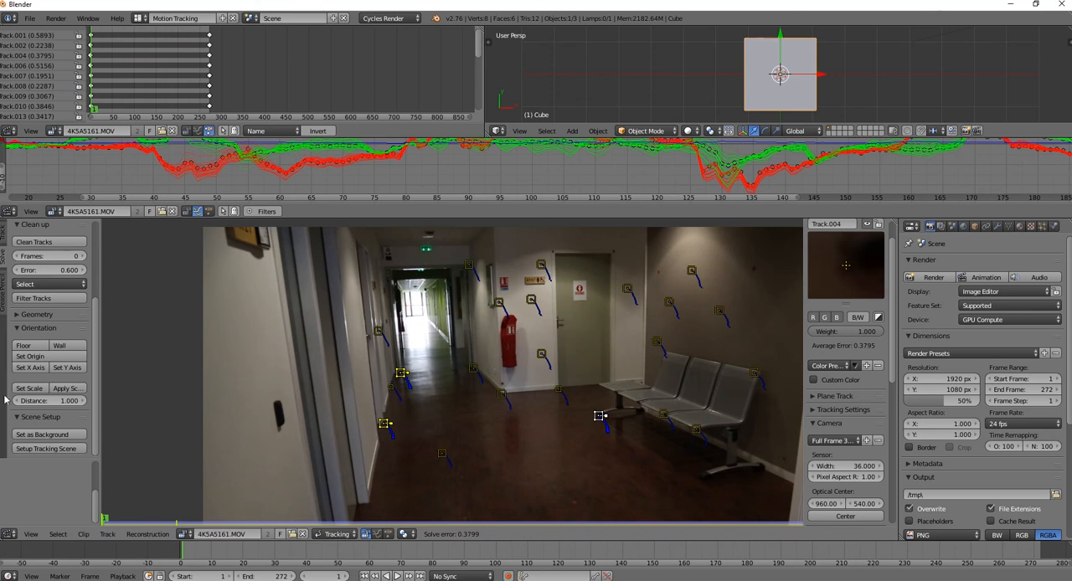
{"action": "left_click", "coordinate": [25, 345]}
Enlarge the 3D viewport and look through the scene camera
{"action": "left_click", "coordinate": [18, 328]}
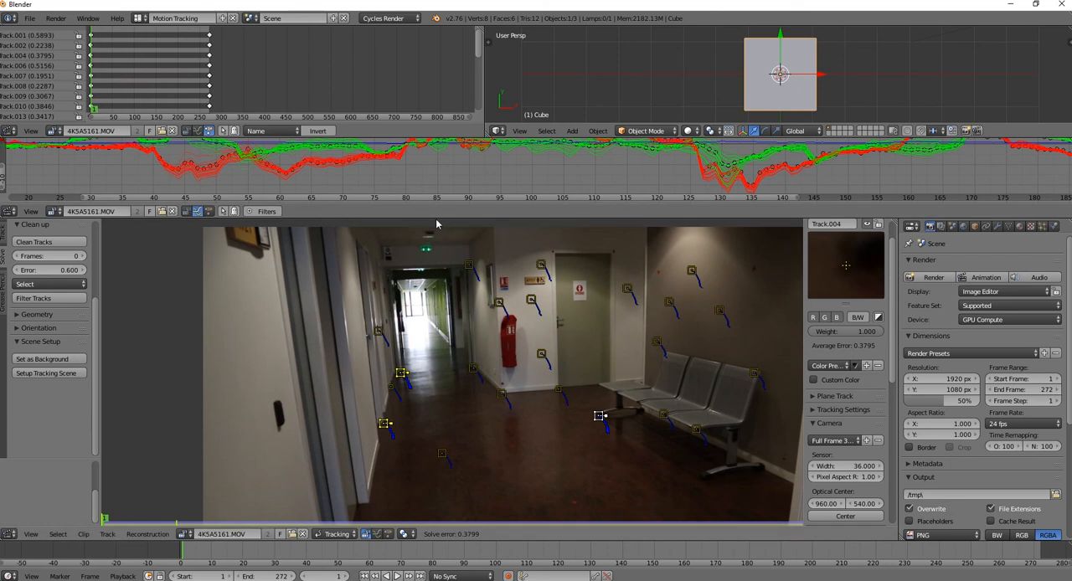
{"action": "left_click_drag", "start_coordinate": [436, 208], "coordinate": [469, 311]}
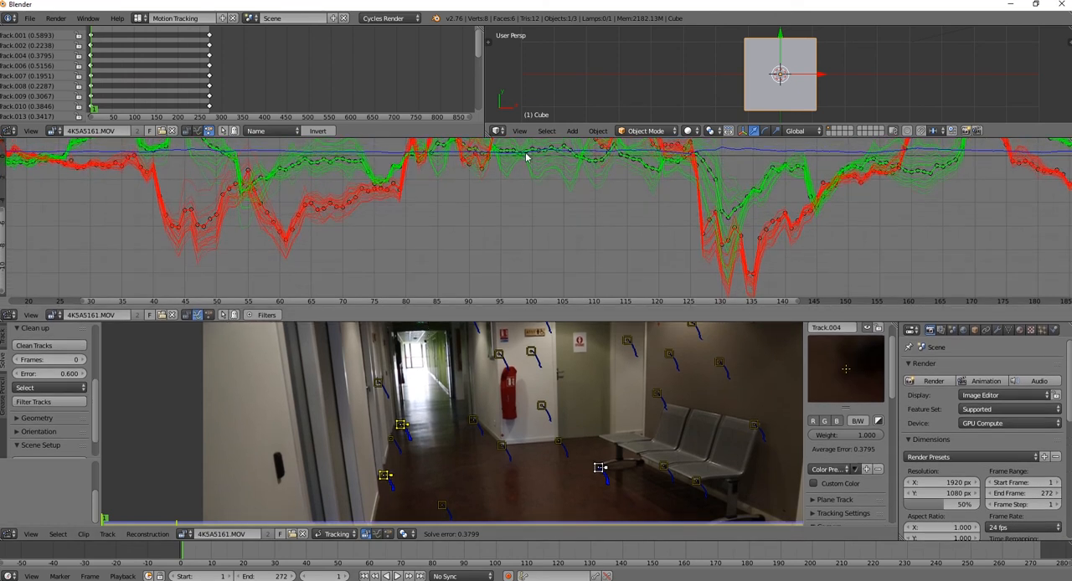
{"action": "left_click_drag", "start_coordinate": [534, 141], "coordinate": [534, 243]}
{"action": "middle_click_drag", "start_coordinate": [729, 165], "coordinate": [742, 144]}
{"action": "key", "text": "KP_0"}
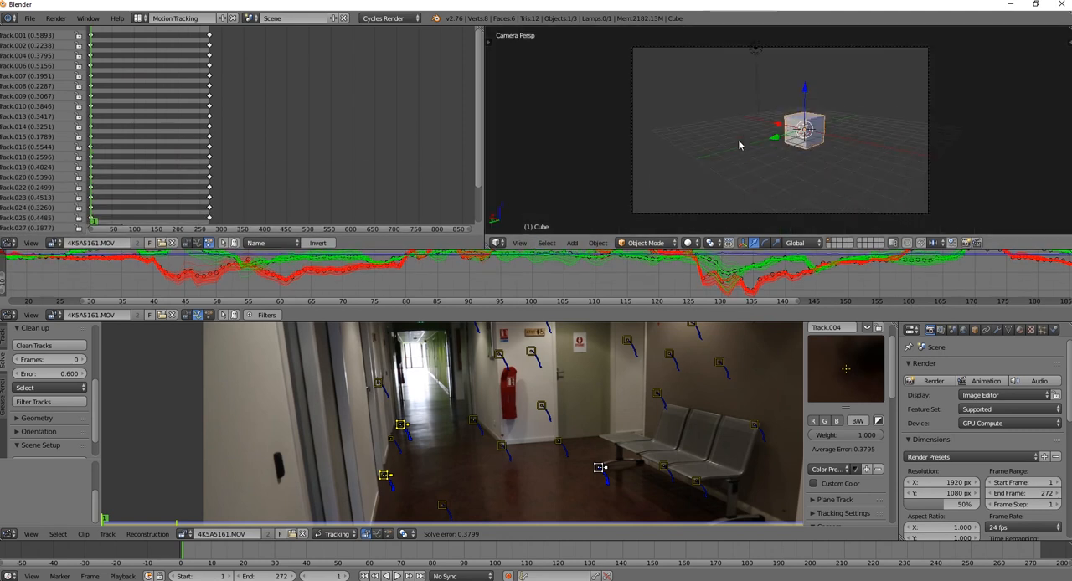
Set the tracked clip as the 3D viewport background and play it back, returning to frame 1
{"action": "scroll", "coordinate": [53, 427], "scroll_direction": "down", "scroll_amount": 2}
{"action": "left_click", "coordinate": [70, 434]}
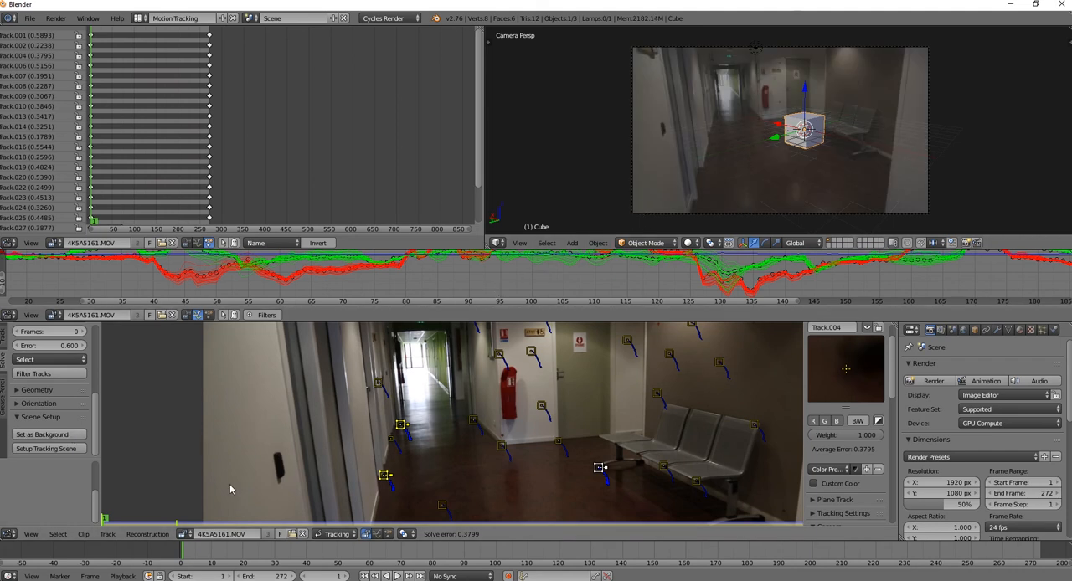
{"action": "left_click", "coordinate": [188, 553]}
{"action": "key", "text": "alt+a"}
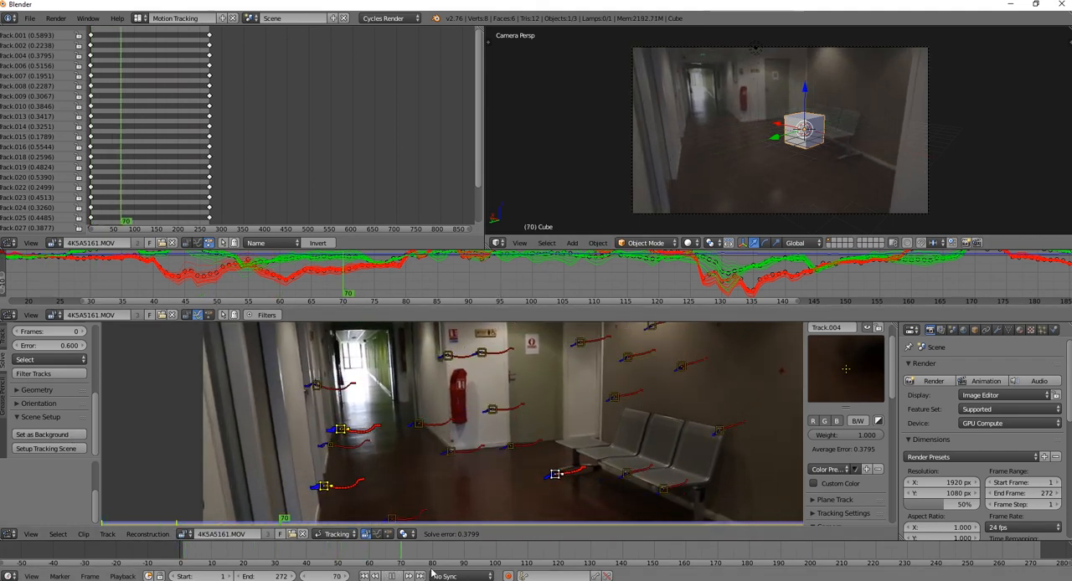
{"action": "left_click_drag", "start_coordinate": [268, 546], "coordinate": [181, 551]}
{"action": "key", "text": "alt+a"}
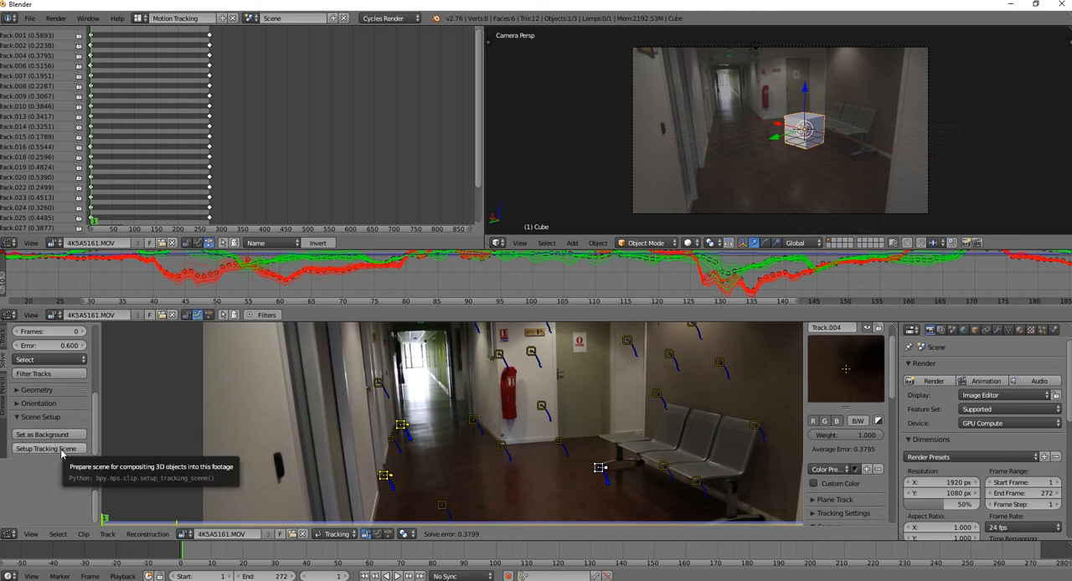
Set up the tracking scene and play the animation through to frame 125
{"action": "left_click", "coordinate": [61, 453]}
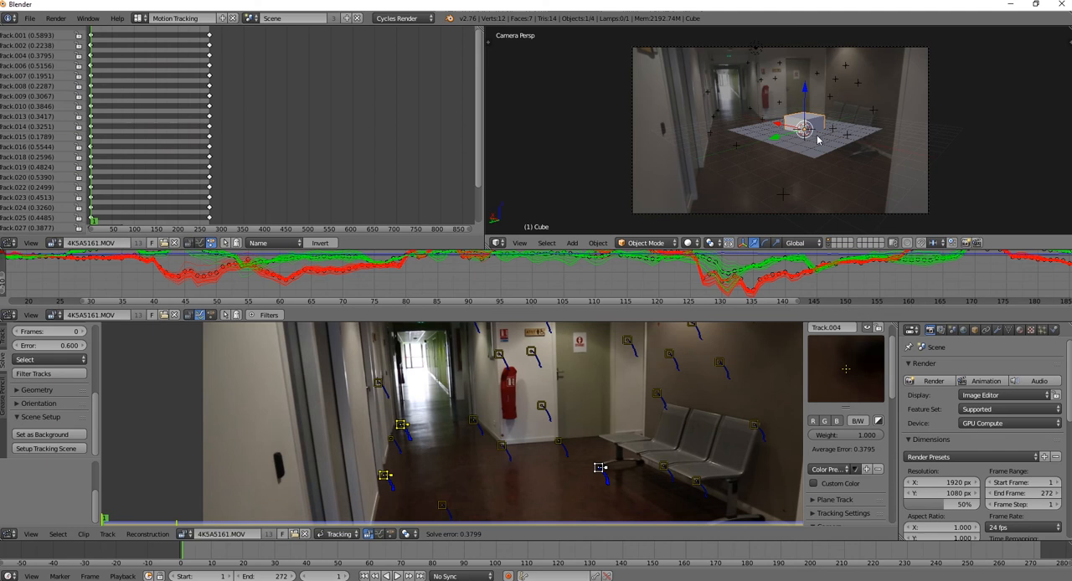
{"action": "left_click", "coordinate": [398, 576]}
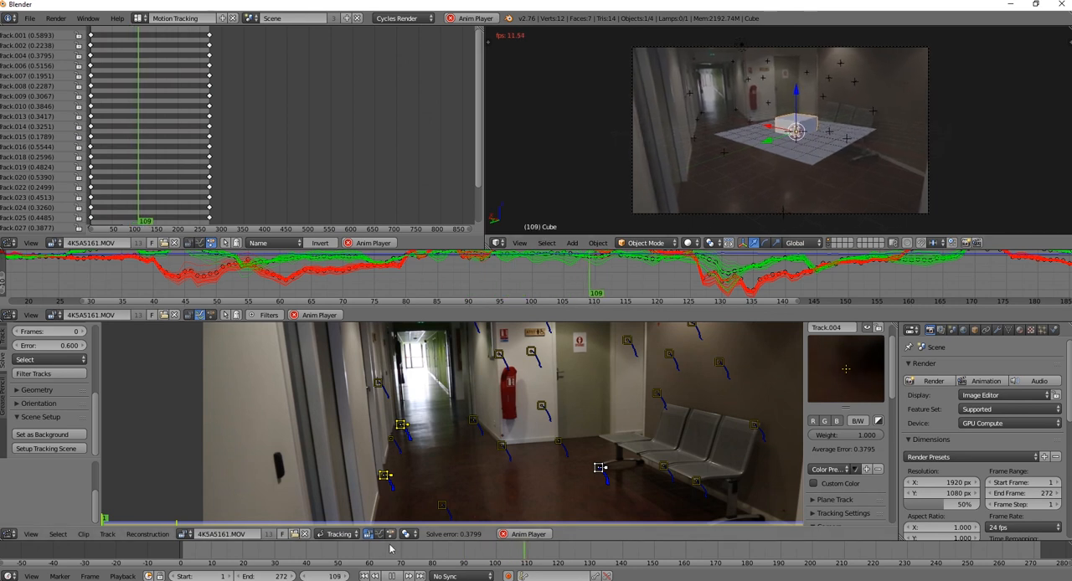
{"action": "left_click", "coordinate": [392, 576]}
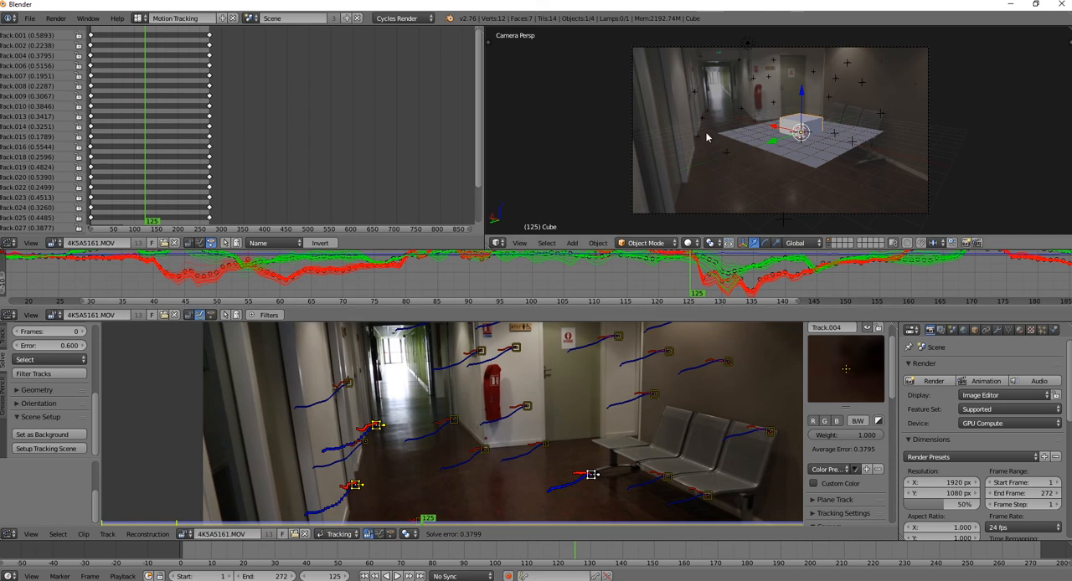
Give the marker Track.023 at the foot of the corridor's left wall a bright green custom color
{"action": "middle_click_drag", "start_coordinate": [400, 464], "coordinate": [443, 424]}
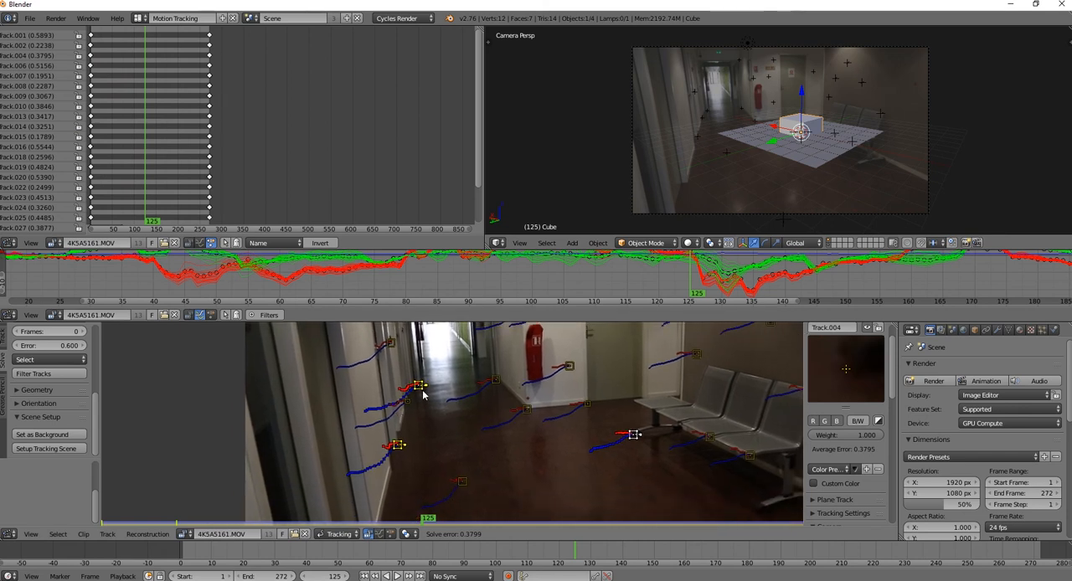
{"action": "left_click", "coordinate": [423, 395]}
{"action": "scroll", "coordinate": [842, 401], "scroll_direction": "up", "scroll_amount": 2}
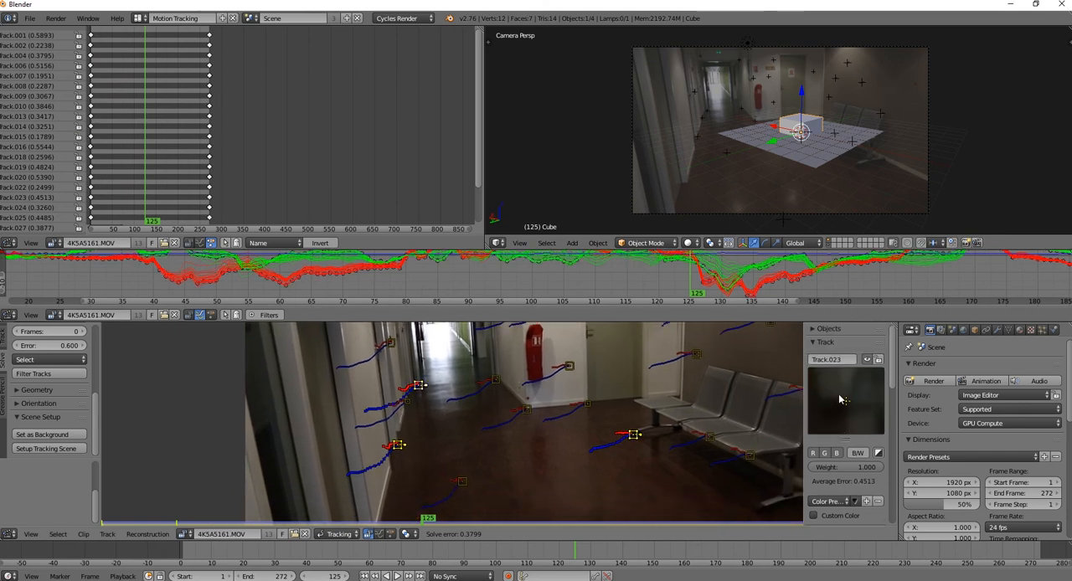
{"action": "left_click", "coordinate": [816, 343]}
{"action": "left_click", "coordinate": [813, 329]}
{"action": "left_click", "coordinate": [812, 329]}
{"action": "left_click", "coordinate": [814, 343]}
{"action": "scroll", "coordinate": [863, 474], "scroll_direction": "down", "scroll_amount": 2}
{"action": "left_click", "coordinate": [814, 448]}
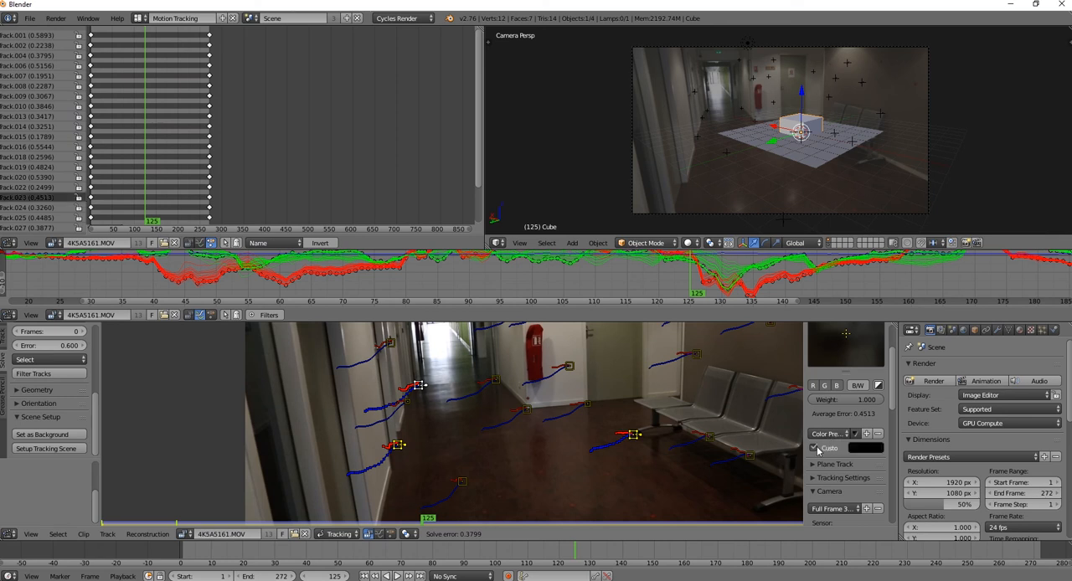
{"action": "left_click", "coordinate": [868, 450]}
{"action": "left_click_drag", "start_coordinate": [945, 370], "coordinate": [946, 299]}
{"action": "left_click_drag", "start_coordinate": [919, 411], "coordinate": [863, 434]}
{"action": "left_click", "coordinate": [879, 449]}
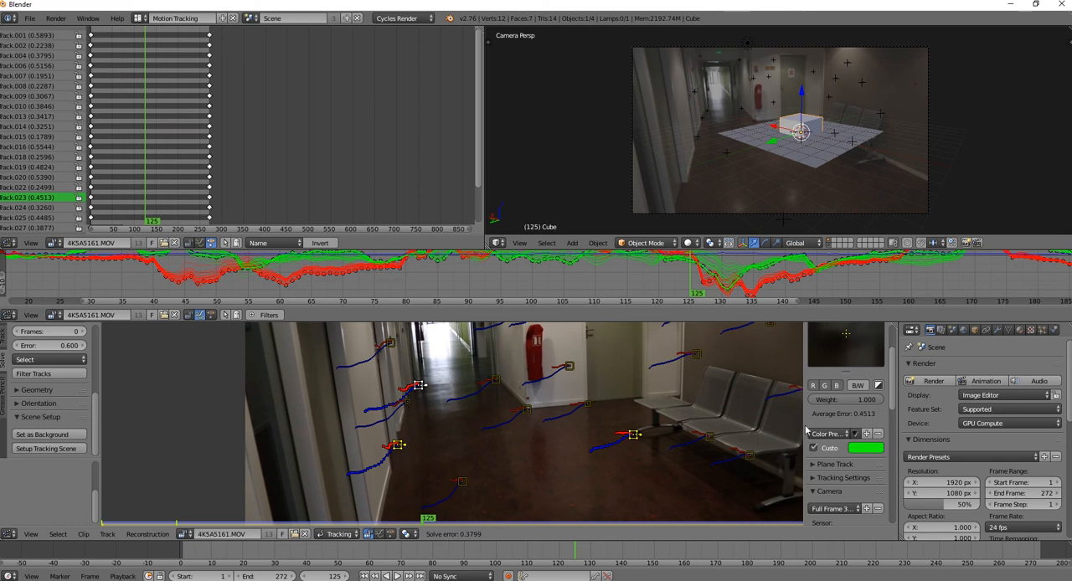
Save the green marker color as a track color preset named Vert
{"action": "left_click", "coordinate": [868, 433]}
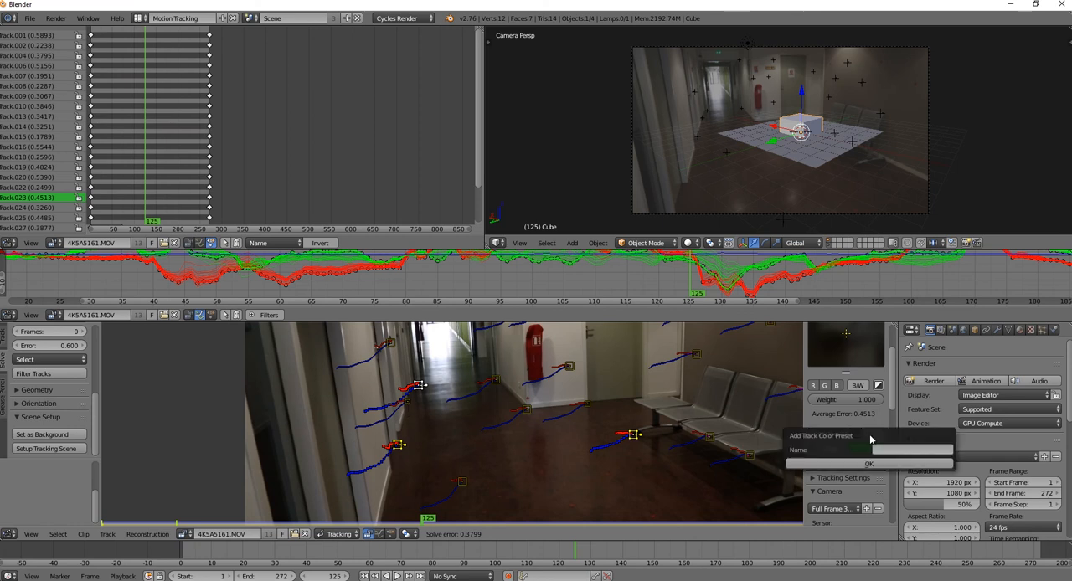
{"action": "left_click", "coordinate": [877, 449]}
{"action": "key", "text": "Return"}
Apply the Vert color preset to the markers Track.025 and Track.001 along the left wall's base
{"action": "left_click", "coordinate": [407, 403]}
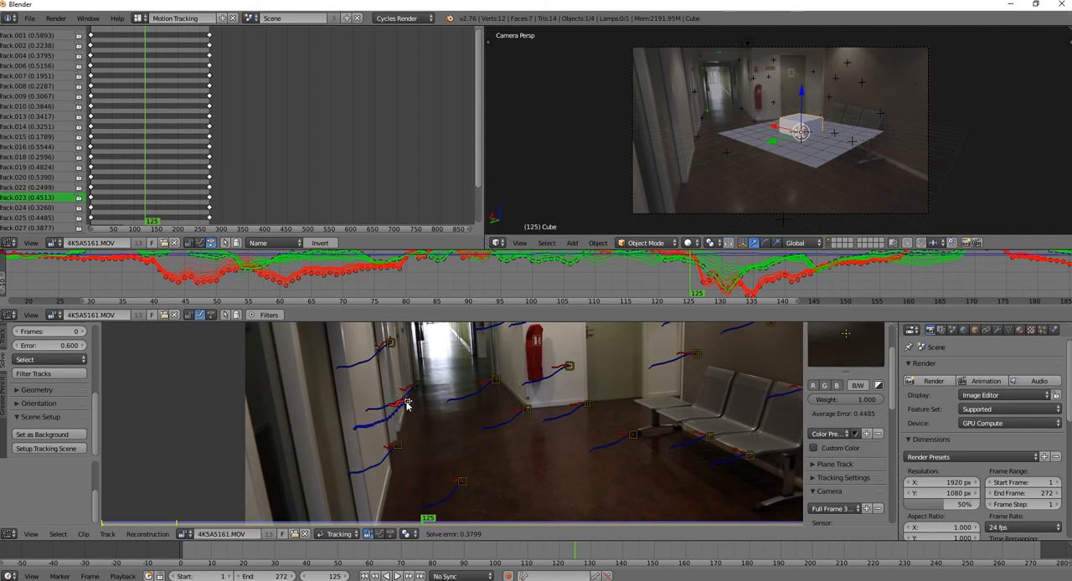
{"action": "left_click", "coordinate": [829, 434]}
{"action": "left_click", "coordinate": [831, 493]}
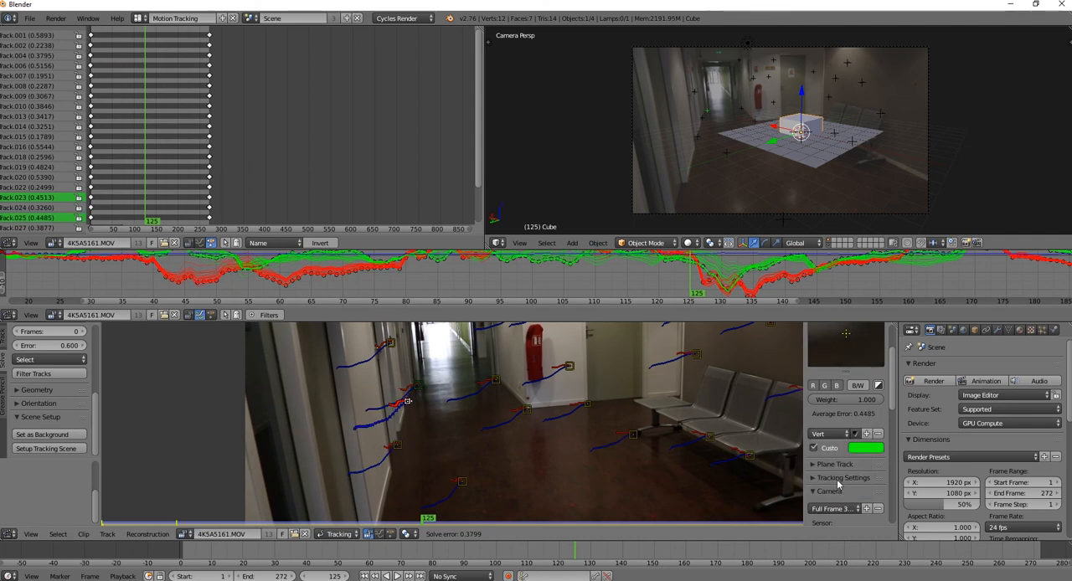
{"action": "left_click", "coordinate": [397, 445]}
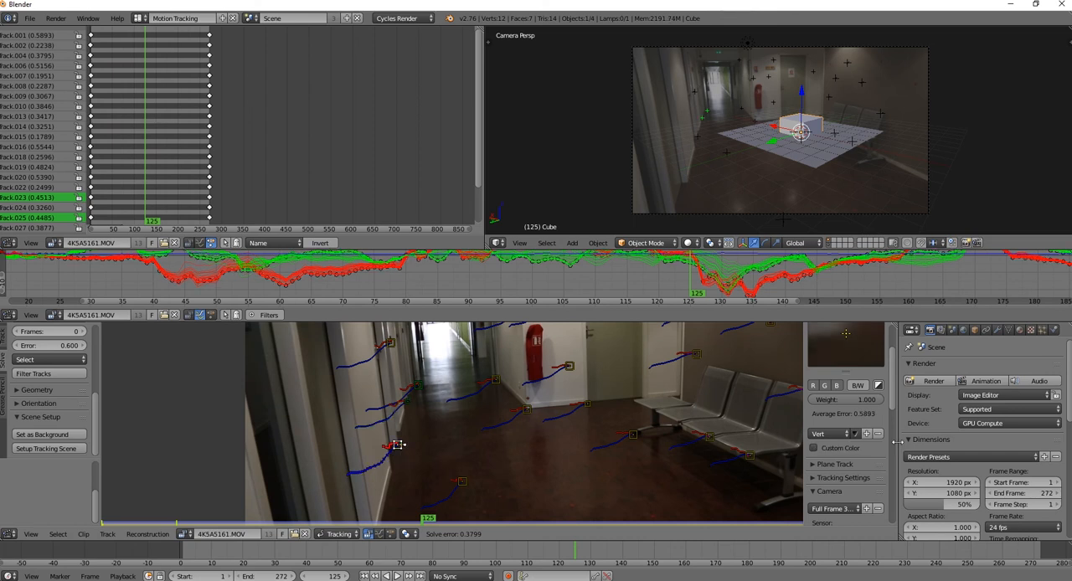
{"action": "left_click", "coordinate": [843, 437]}
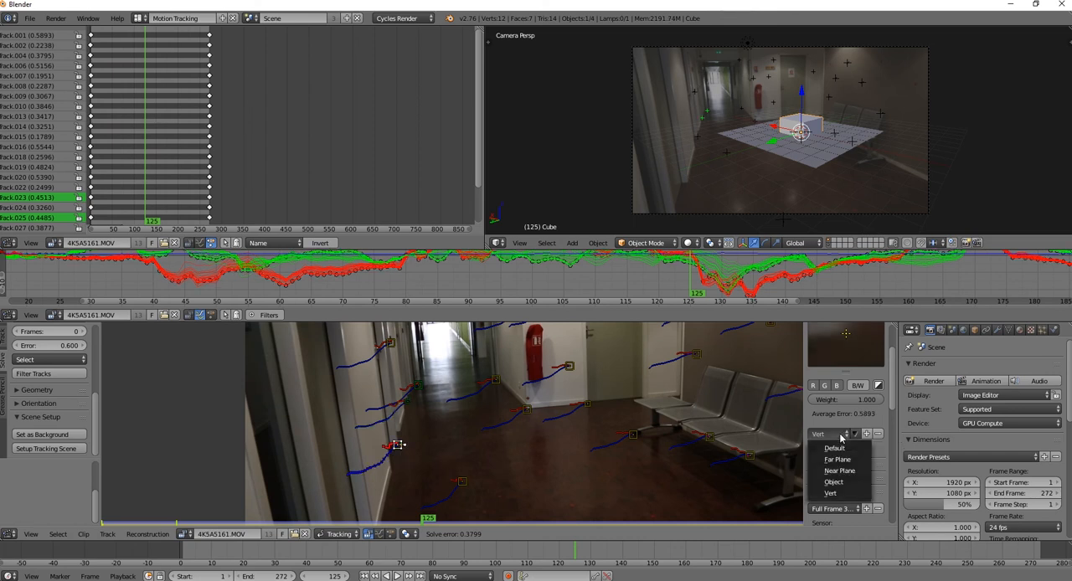
{"action": "left_click", "coordinate": [838, 496]}
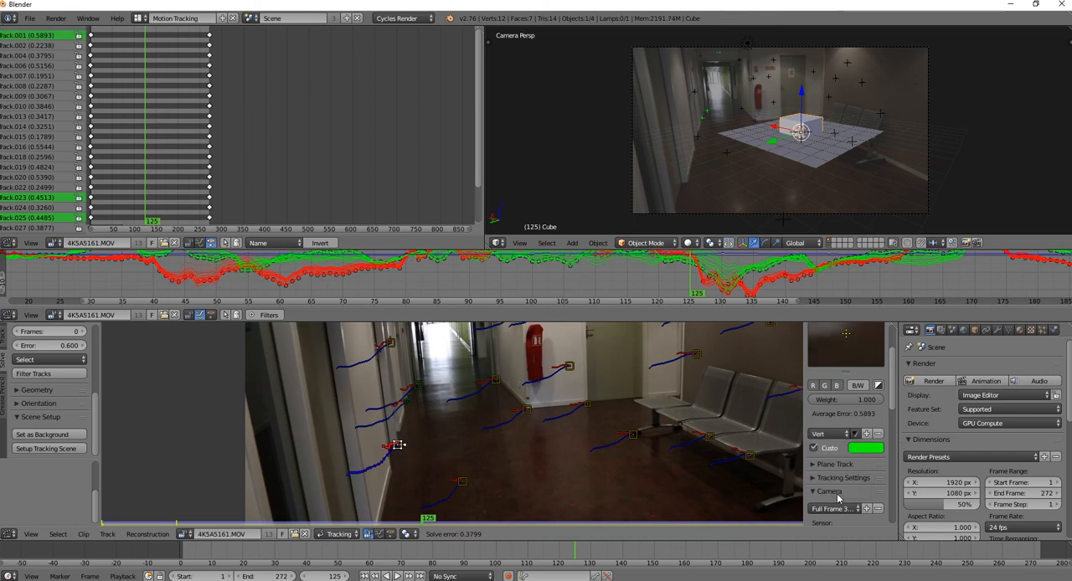
{"action": "left_click", "coordinate": [408, 403]}
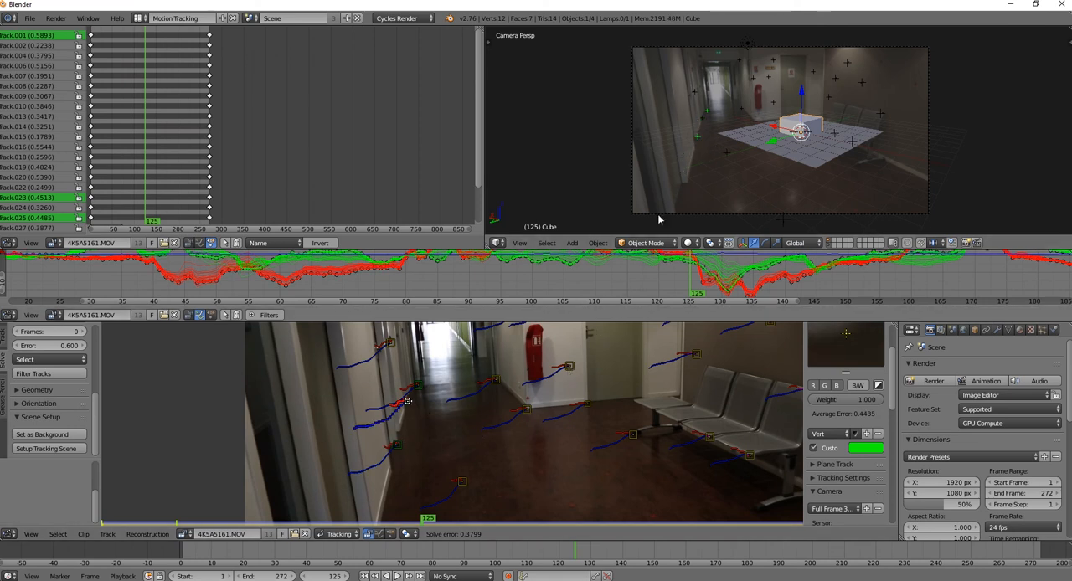
Deselect all objects in the 3D scene and switch to the Default screen layout
{"action": "key", "text": "a"}
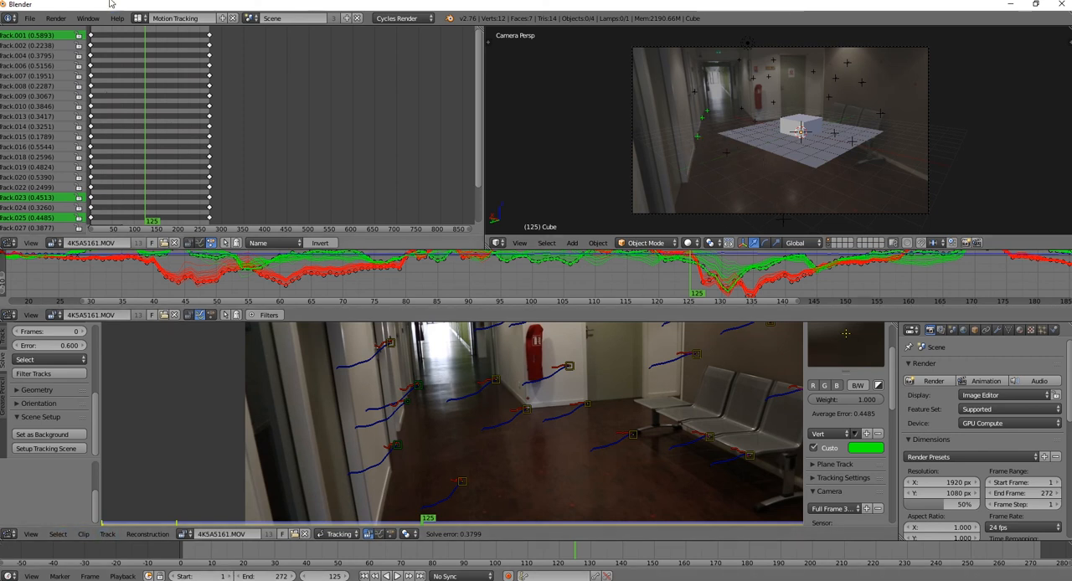
{"action": "left_click", "coordinate": [138, 17]}
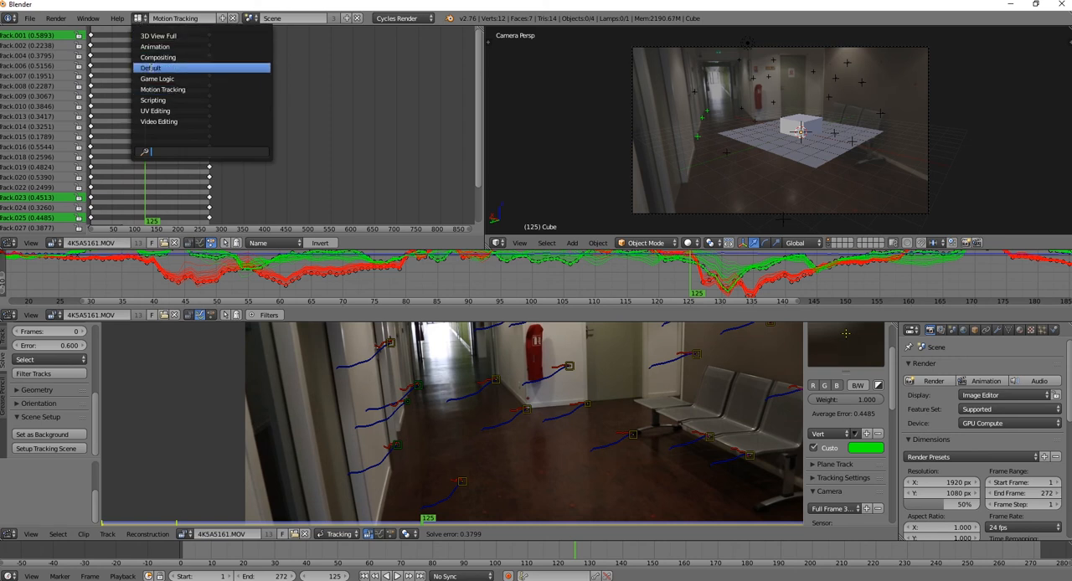
{"action": "left_click", "coordinate": [152, 67]}
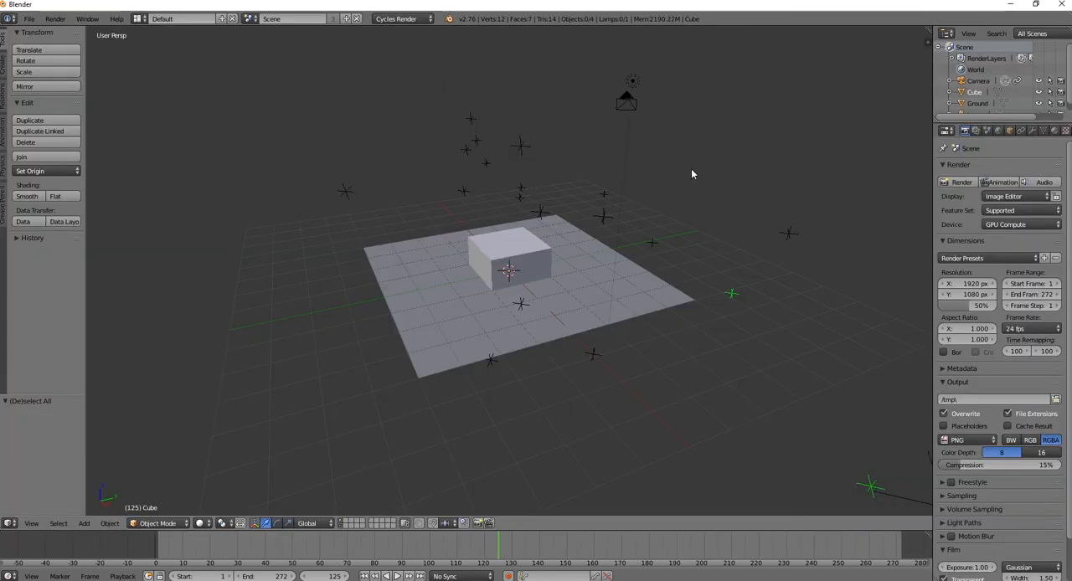
Show the 3D view's properties, expand the Display settings and turn on the quad view
{"action": "left_click", "coordinate": [927, 38]}
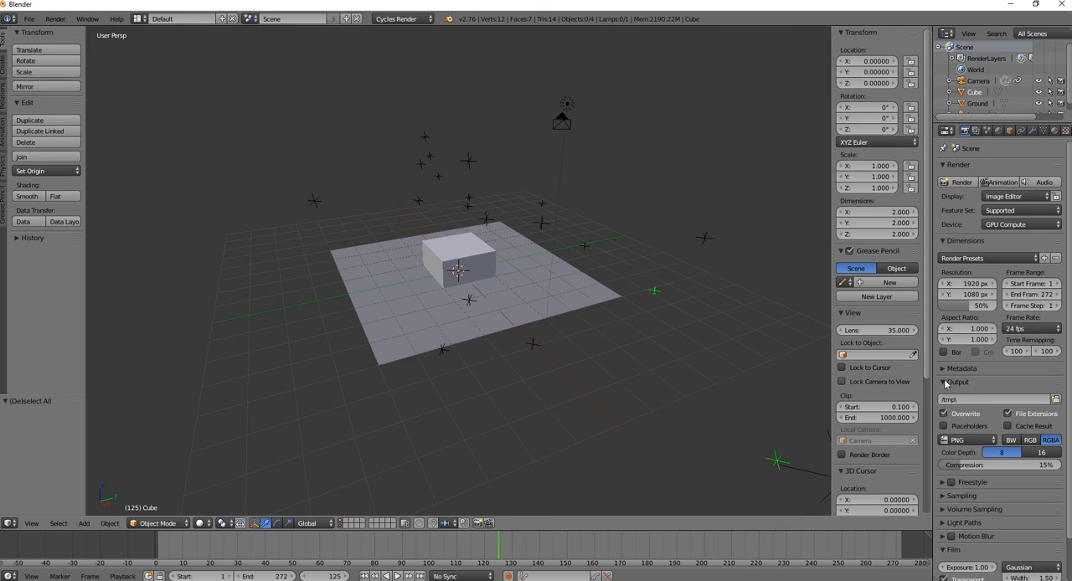
{"action": "scroll", "coordinate": [945, 384], "scroll_direction": "down", "scroll_amount": 3}
{"action": "scroll", "coordinate": [848, 228], "scroll_direction": "down", "scroll_amount": 1}
{"action": "scroll", "coordinate": [848, 229], "scroll_direction": "down", "scroll_amount": 4}
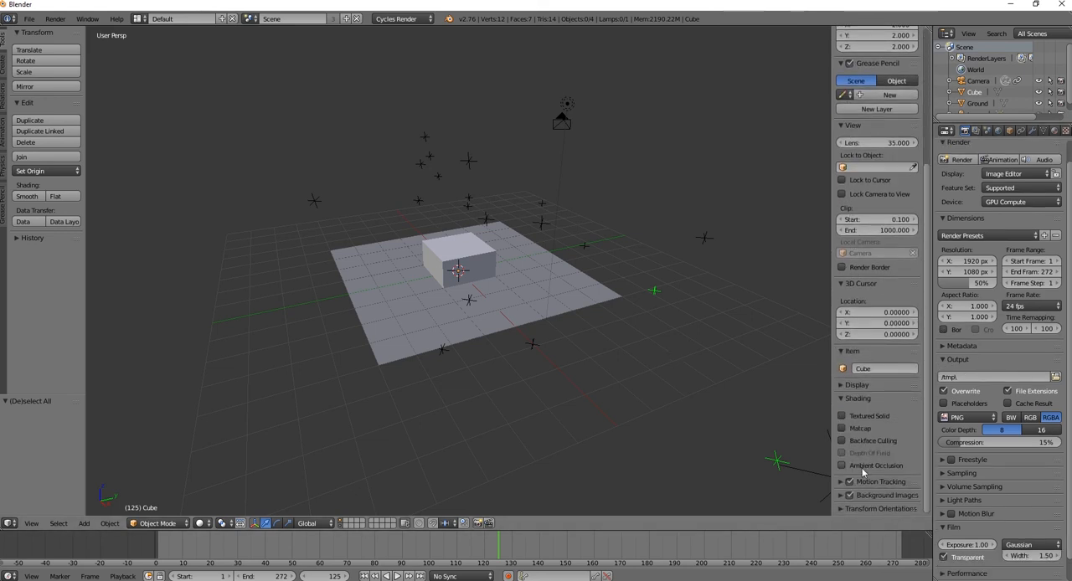
{"action": "left_click", "coordinate": [841, 400]}
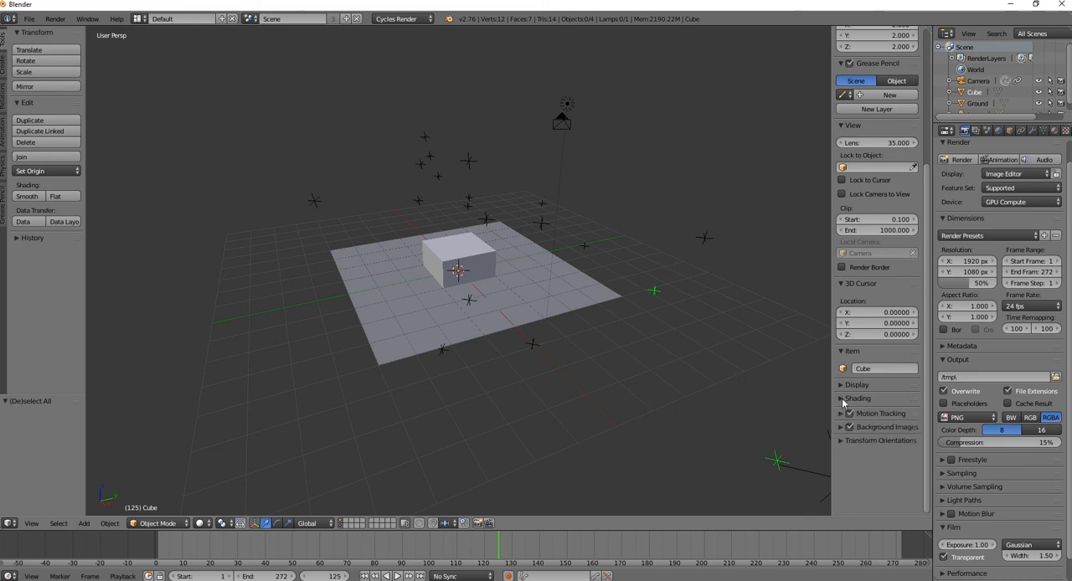
{"action": "left_click", "coordinate": [839, 386]}
{"action": "scroll", "coordinate": [839, 385], "scroll_direction": "down", "scroll_amount": 2}
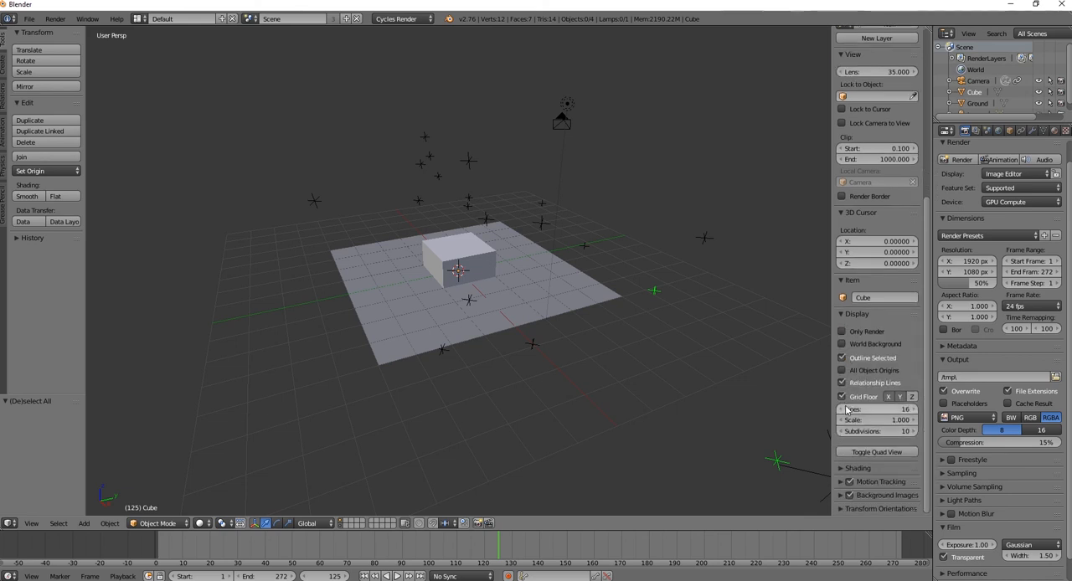
{"action": "left_click", "coordinate": [875, 452]}
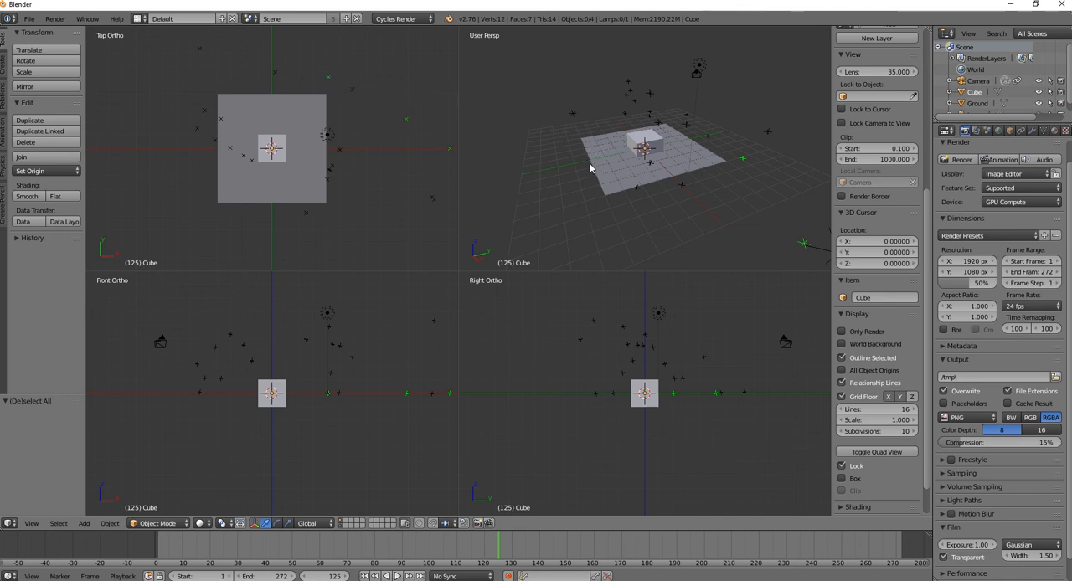
{"action": "scroll", "coordinate": [233, 151], "scroll_direction": "down", "scroll_amount": 4}
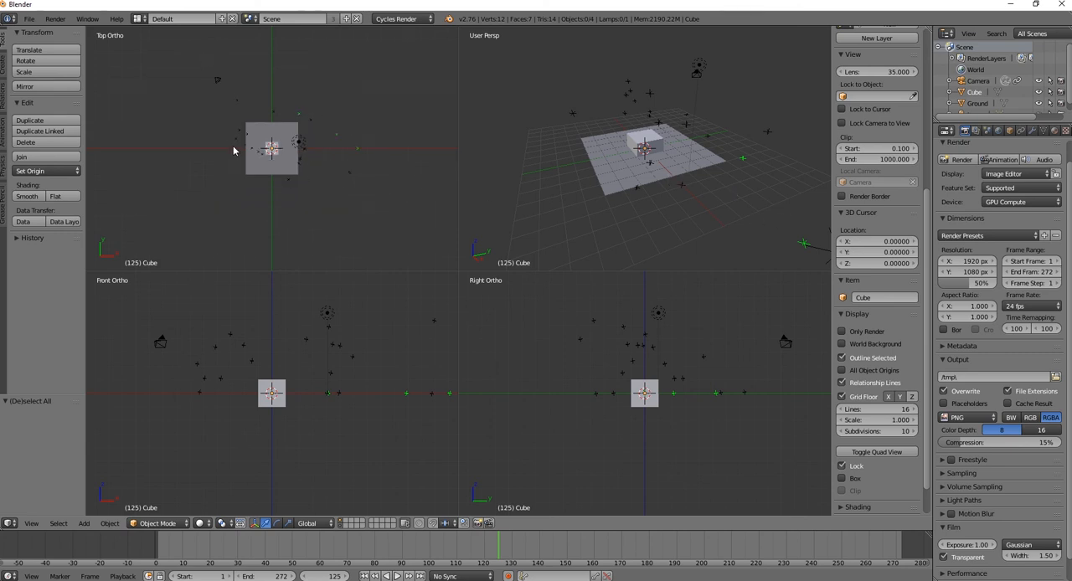
Move the camera about 3.26 in X and -17.92 in Y in the top view, and rotate it about -117°
{"action": "right_click", "coordinate": [223, 81]}
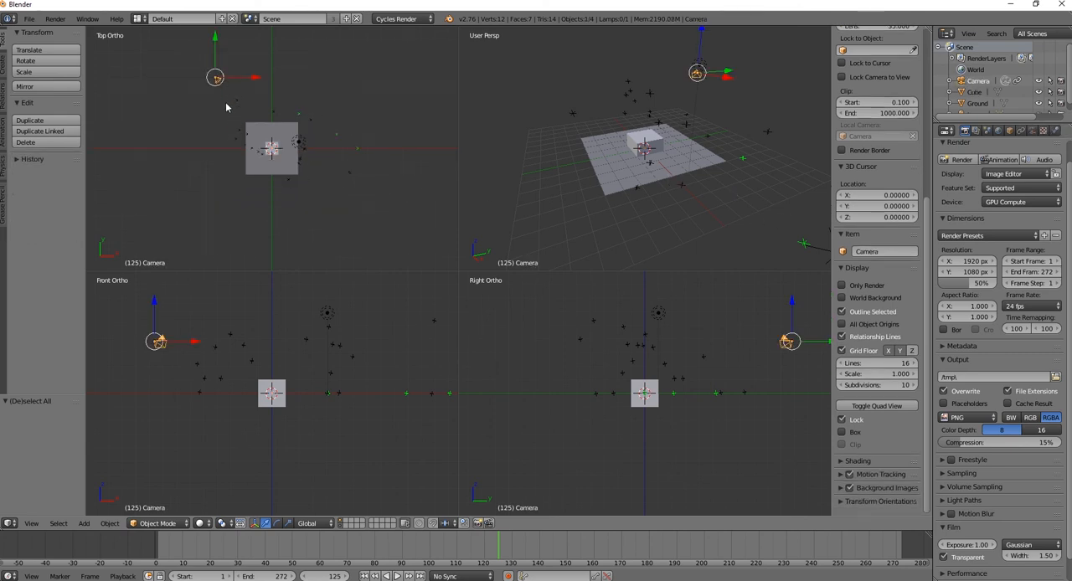
{"action": "key", "text": "g"}
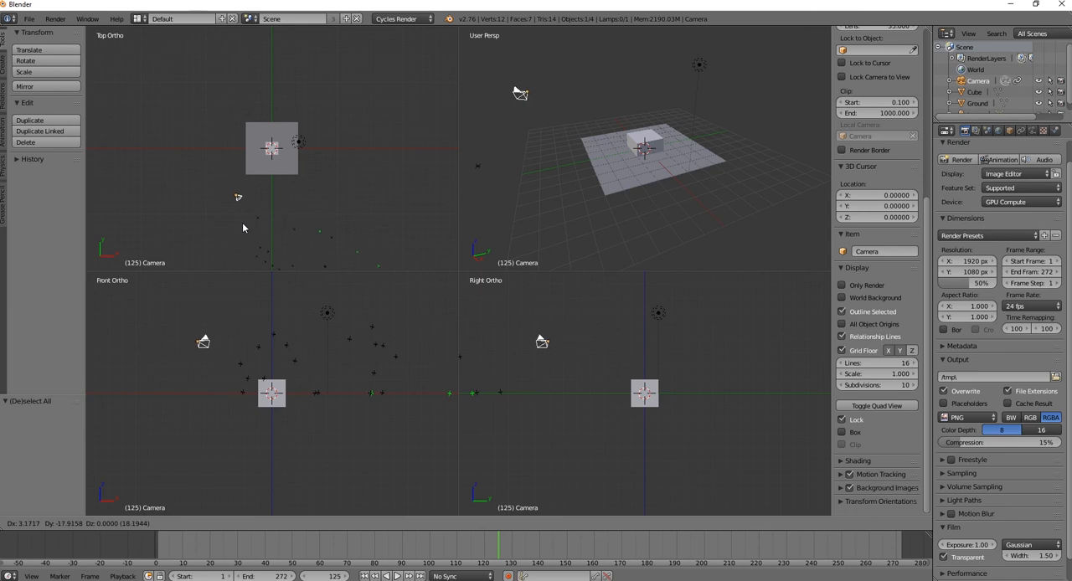
{"action": "left_click", "coordinate": [243, 225]}
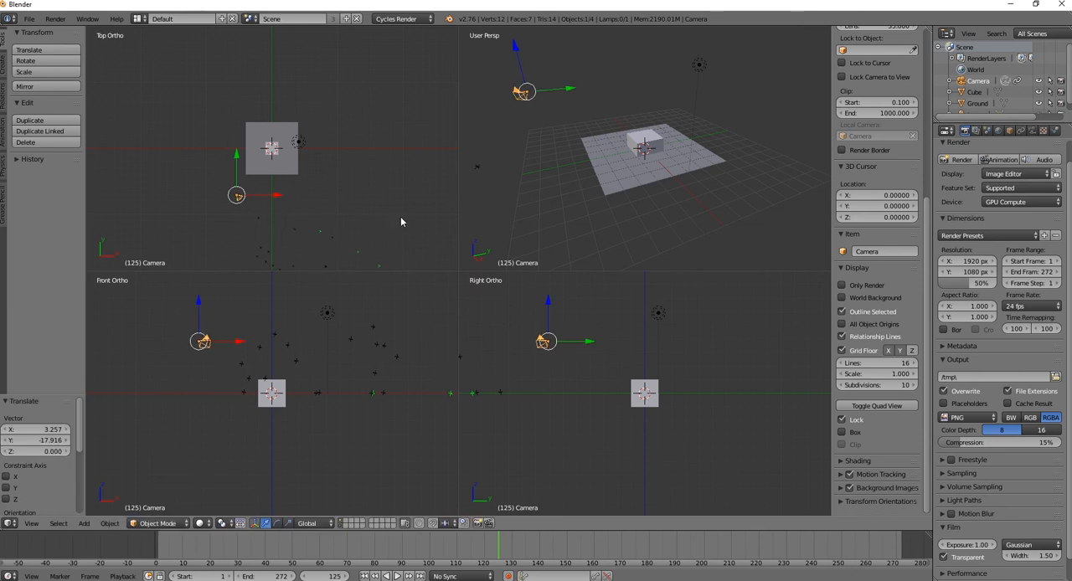
{"action": "key", "text": "r"}
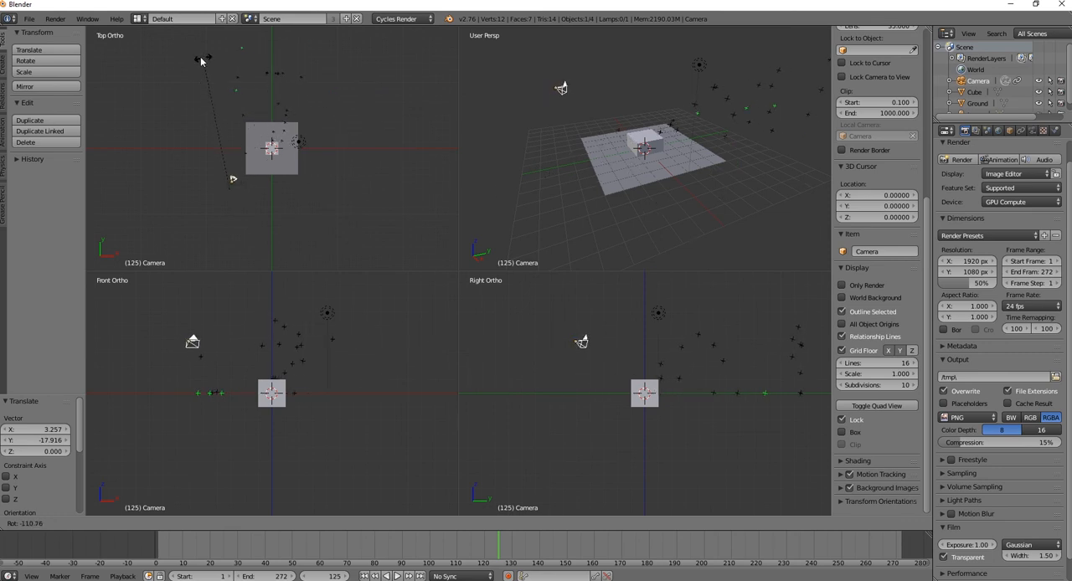
{"action": "left_click", "coordinate": [185, 59]}
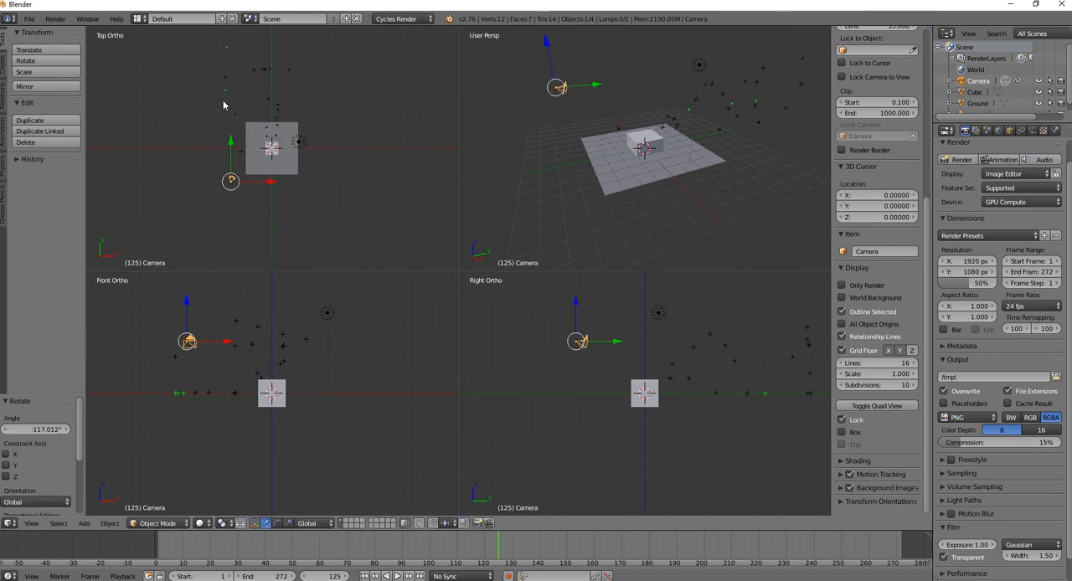
Shift the camera about 3.09 in X and -12.26 in Y, and nudge it in wireframe to put a green track point on the ground's edge
{"action": "key", "text": "g"}
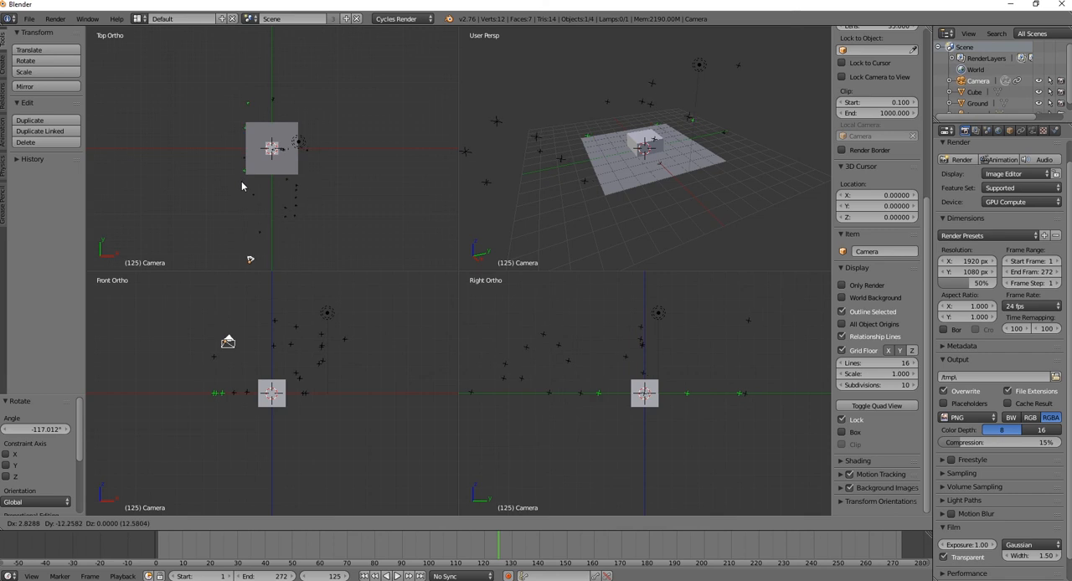
{"action": "left_click", "coordinate": [243, 181]}
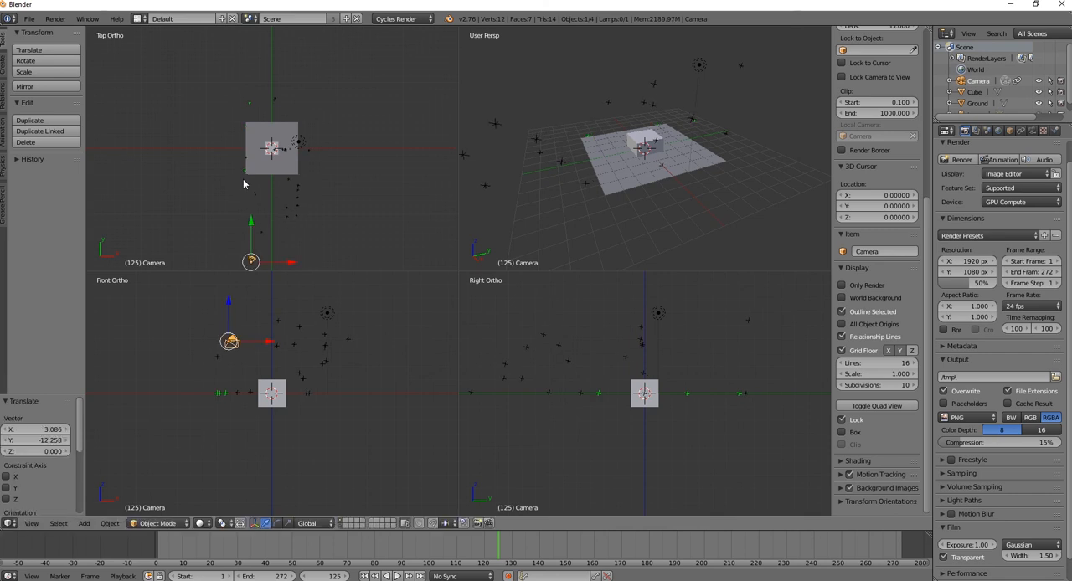
{"action": "key", "text": "z"}
{"action": "scroll", "coordinate": [277, 143], "scroll_direction": "up", "scroll_amount": 2}
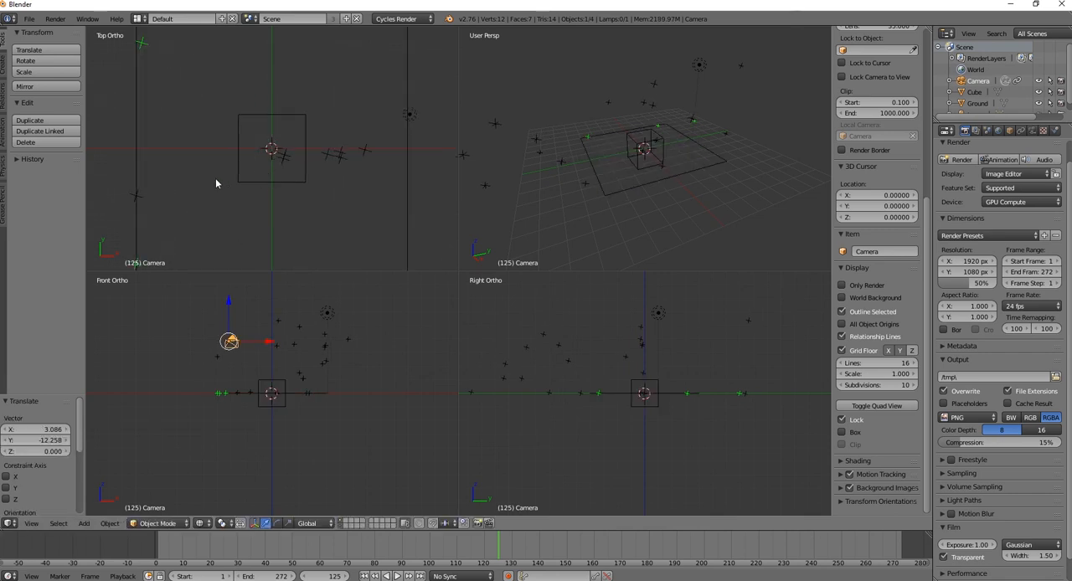
{"action": "middle_click_drag", "start_coordinate": [223, 184], "coordinate": [371, 131], "text": "shift"}
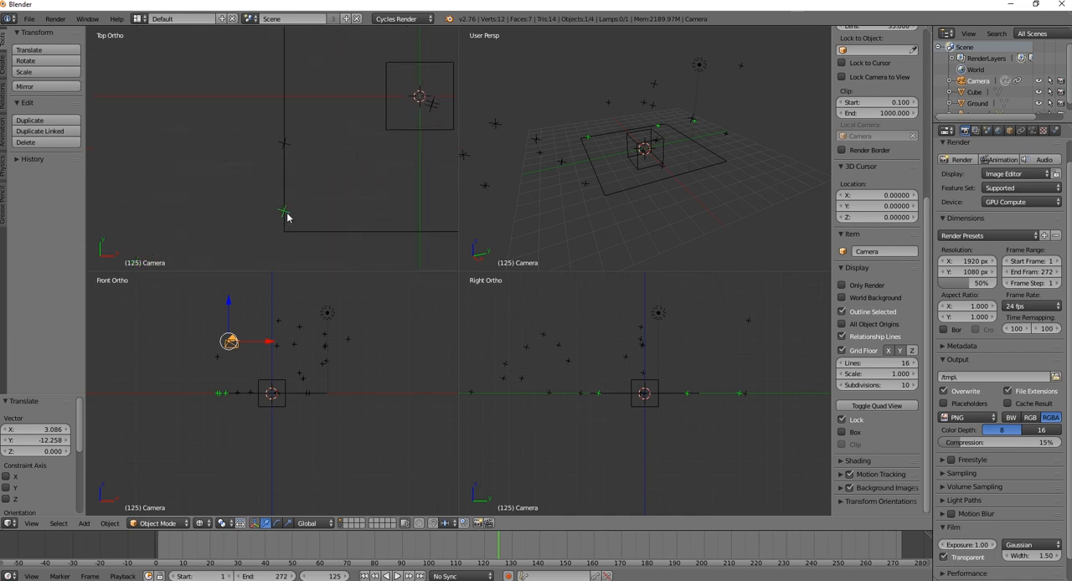
{"action": "key", "text": "g"}
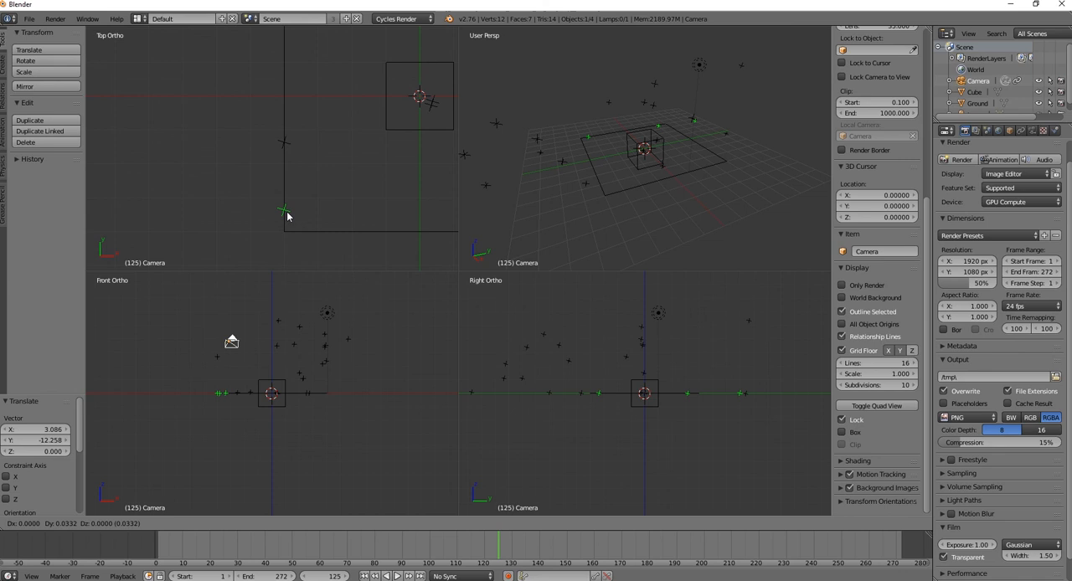
{"action": "left_click", "coordinate": [287, 216]}
{"action": "scroll", "coordinate": [300, 200], "scroll_direction": "down", "scroll_amount": 4}
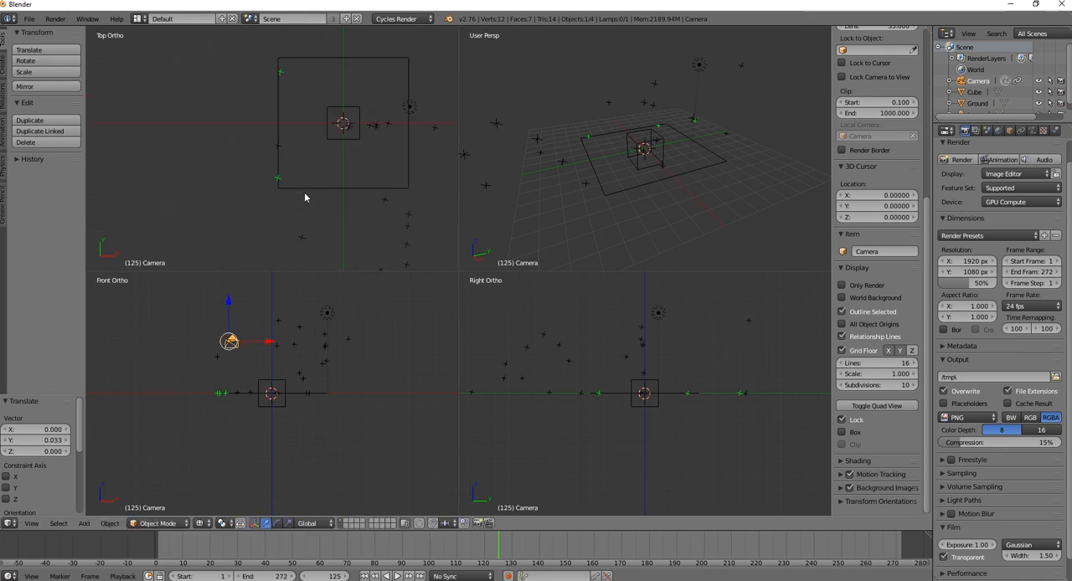
Split the 3D view vertically and display the clip 4K5A5161.MOV in a Movie Clip Editor in the new area
{"action": "left_click_drag", "start_coordinate": [929, 28], "coordinate": [550, 419]}
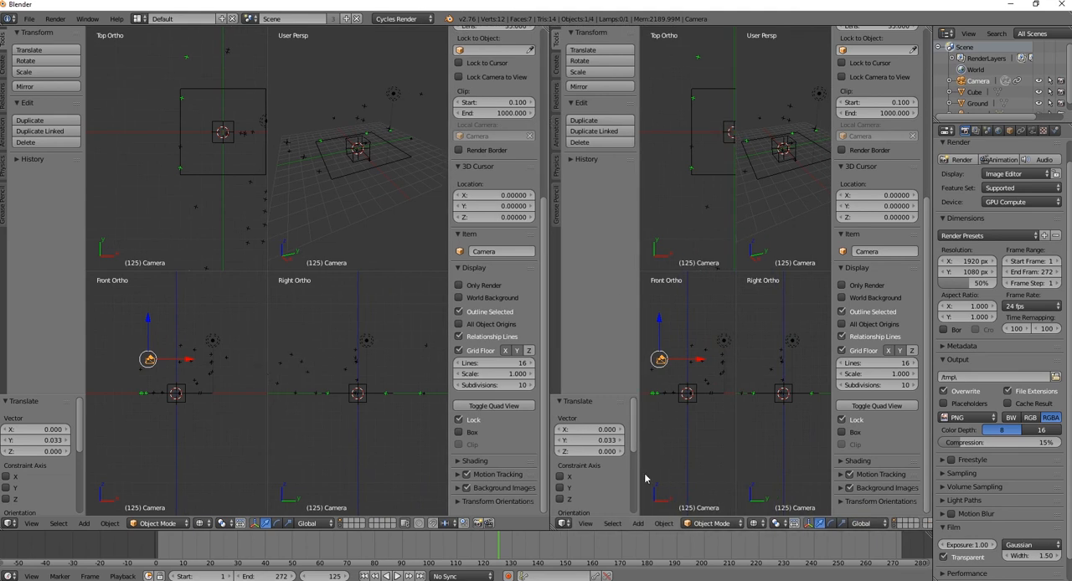
{"action": "left_click", "coordinate": [564, 523]}
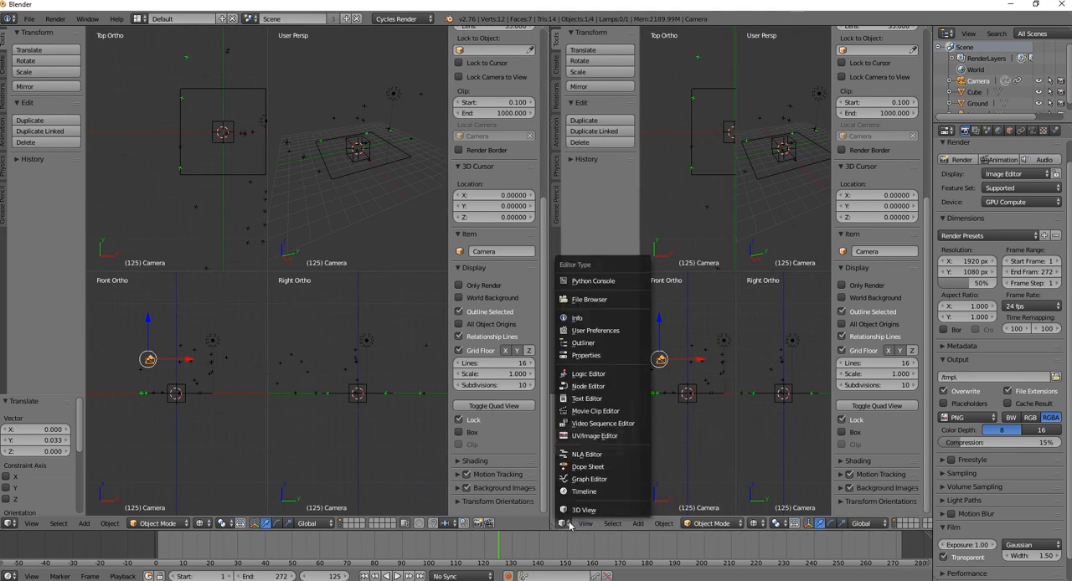
{"action": "left_click", "coordinate": [592, 424]}
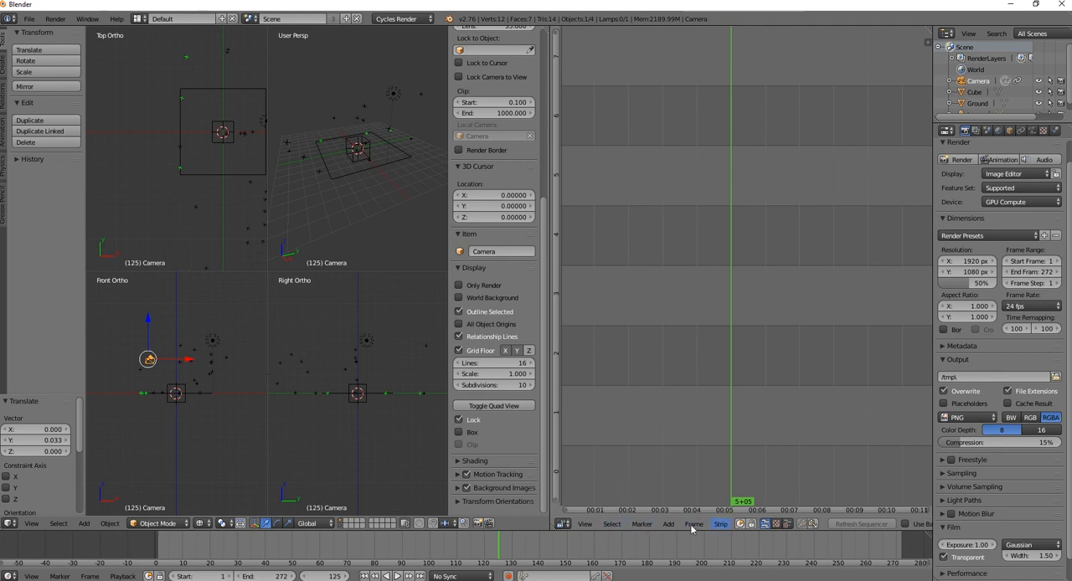
{"action": "left_click", "coordinate": [564, 525]}
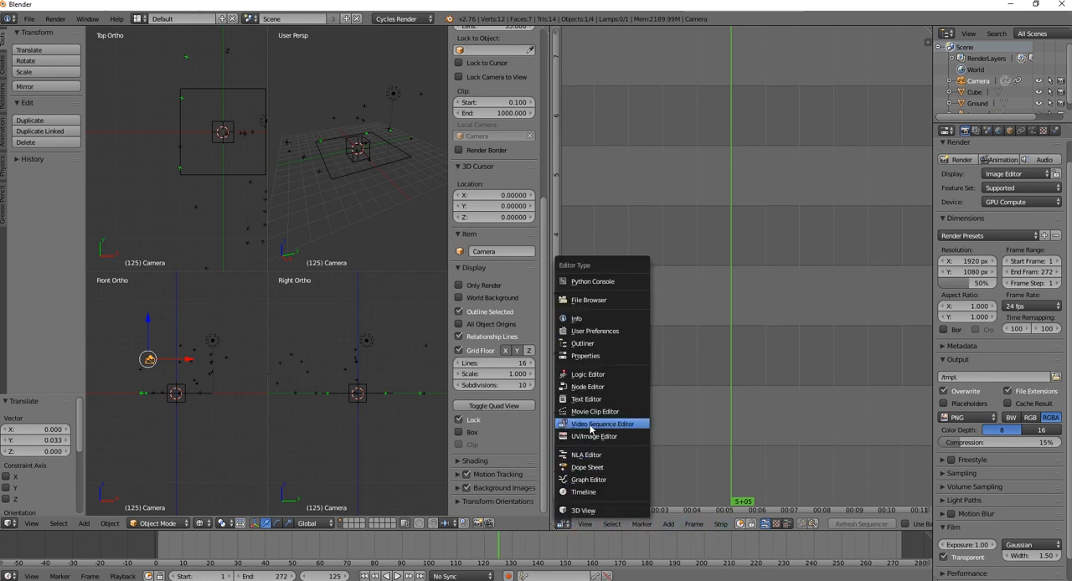
{"action": "left_click", "coordinate": [593, 411]}
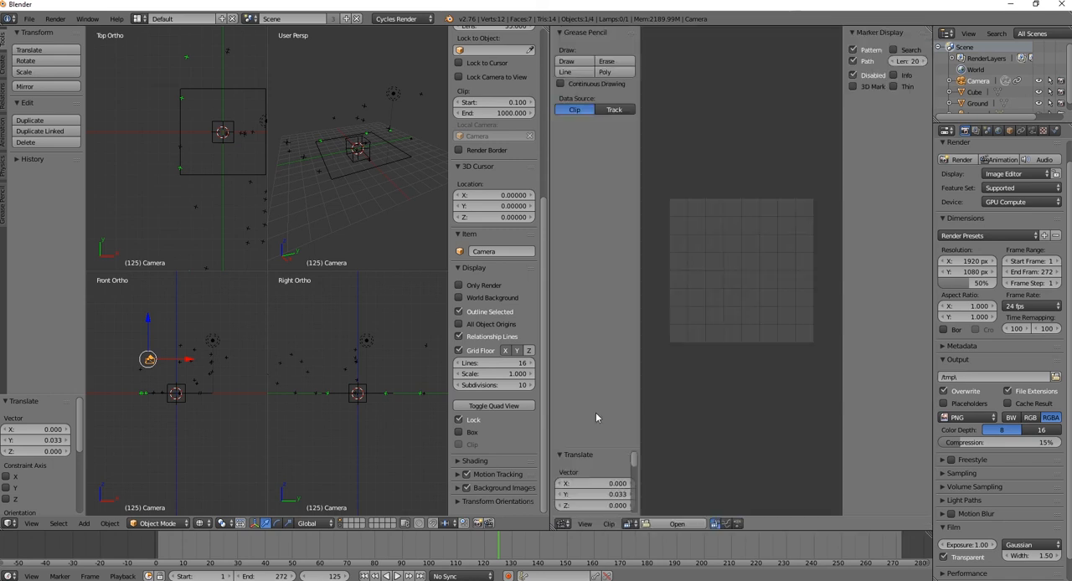
{"action": "left_click", "coordinate": [636, 524]}
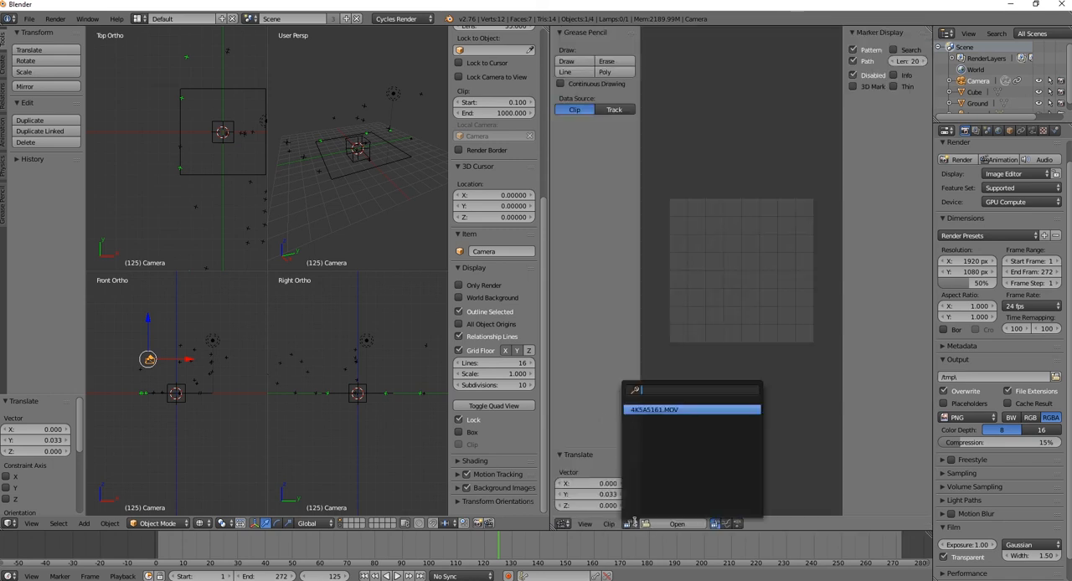
{"action": "left_click", "coordinate": [659, 411]}
{"action": "scroll", "coordinate": [679, 331], "scroll_direction": "down", "scroll_amount": 6}
{"action": "scroll", "coordinate": [683, 323], "scroll_direction": "up", "scroll_amount": 2}
{"action": "middle_click_drag", "start_coordinate": [727, 295], "coordinate": [830, 305]}
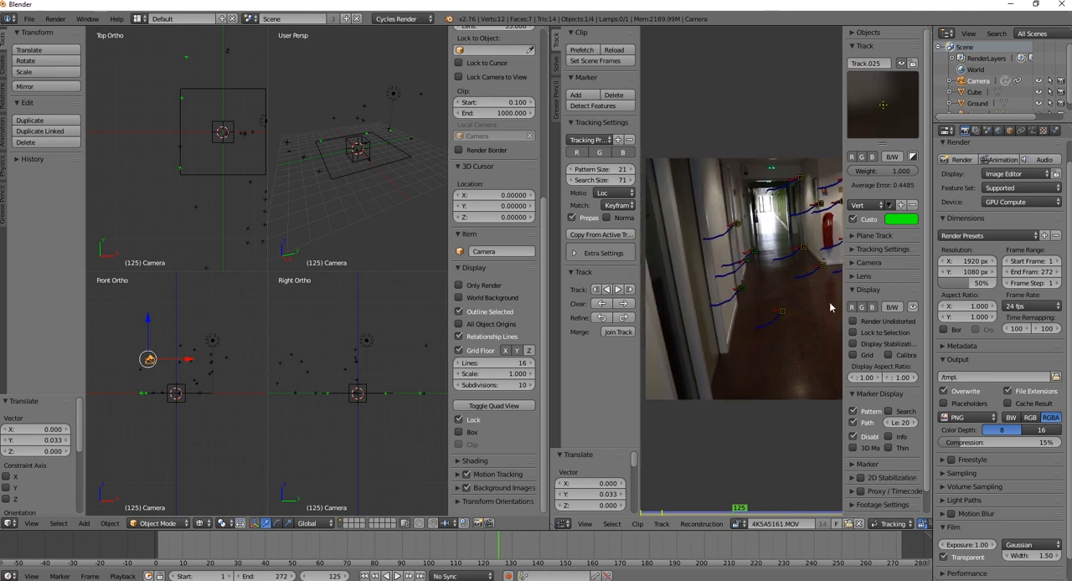
Snap the 3D cursor to the selected marker Track.001 and merge the clip editor area back into the 3D view
{"action": "left_click", "coordinate": [738, 290]}
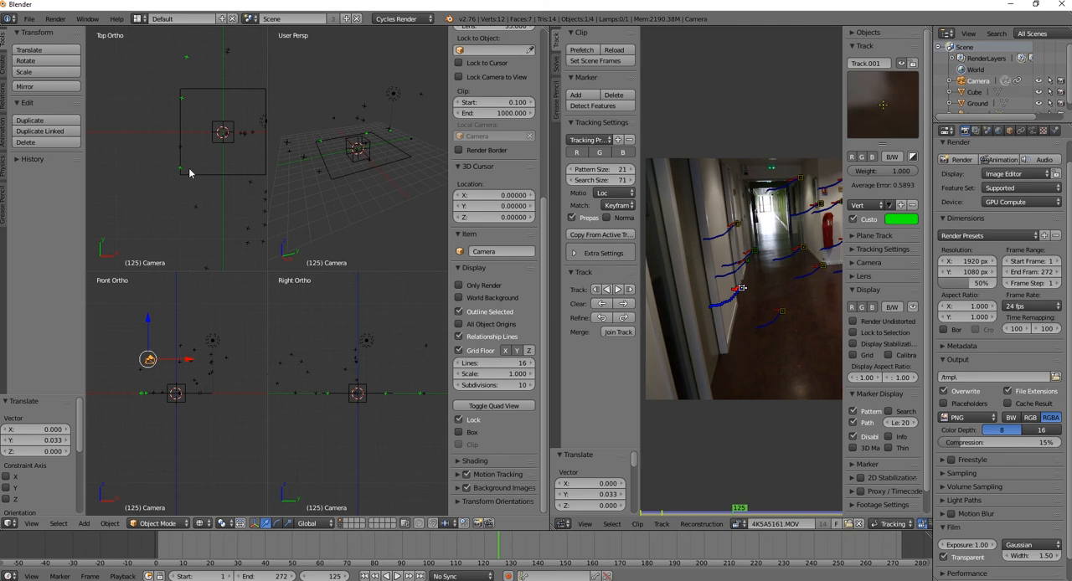
{"action": "key", "text": "shift+s"}
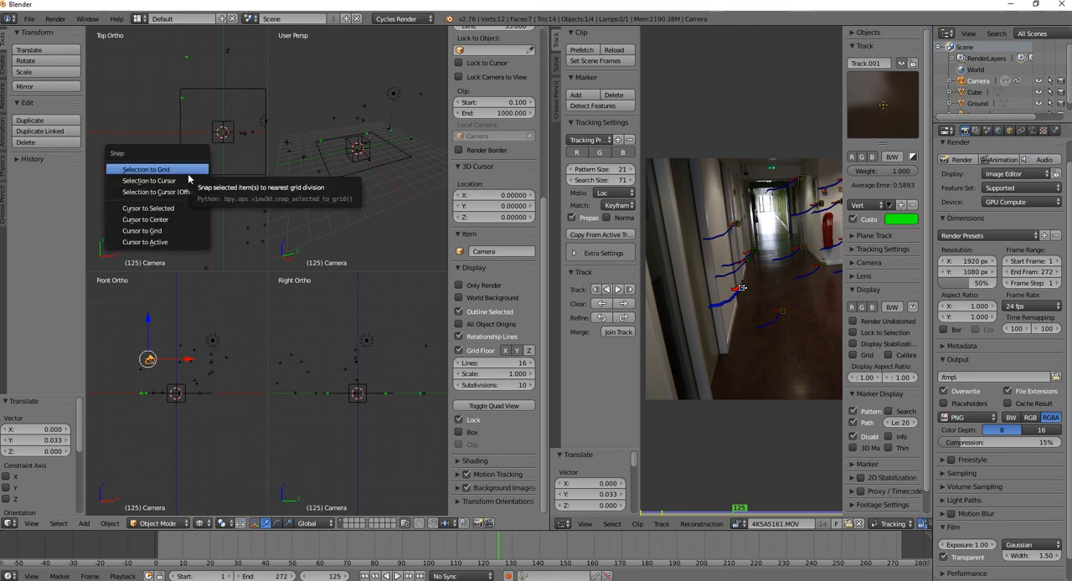
{"action": "left_click", "coordinate": [171, 207]}
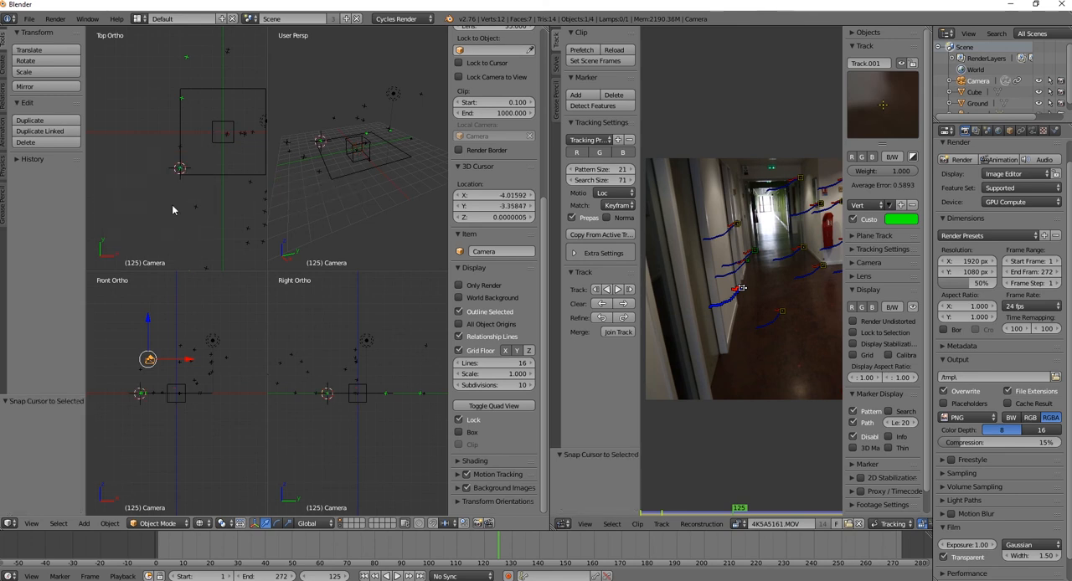
{"action": "scroll", "coordinate": [205, 183], "scroll_direction": "up", "scroll_amount": 5}
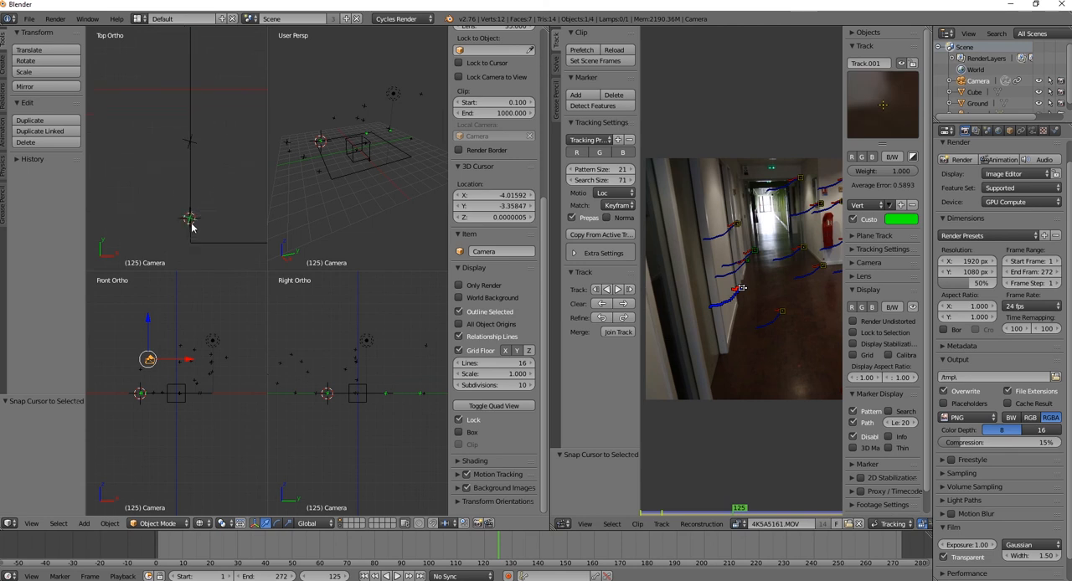
{"action": "scroll", "coordinate": [232, 199], "scroll_direction": "down", "scroll_amount": 5}
{"action": "left_click_drag", "start_coordinate": [544, 28], "coordinate": [640, 34]}
{"action": "scroll", "coordinate": [274, 191], "scroll_direction": "up", "scroll_amount": 1}
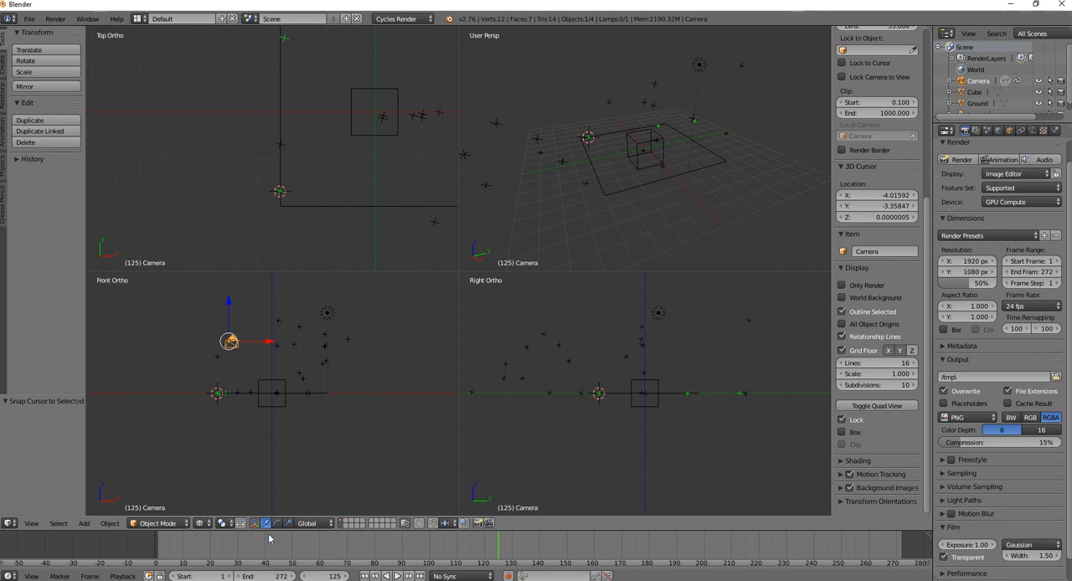
Rotate the camera about -1.25° around the 3D cursor in the top view, aligning the second green track point with the ground's edge
{"action": "left_click", "coordinate": [241, 523]}
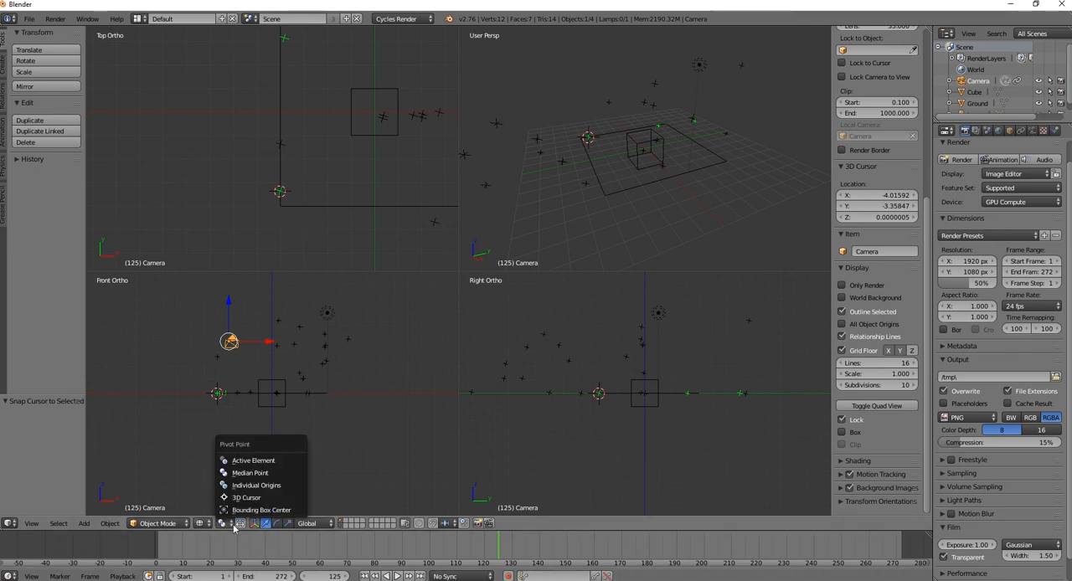
{"action": "left_click", "coordinate": [246, 497]}
{"action": "scroll", "coordinate": [381, 163], "scroll_direction": "up", "scroll_amount": 3}
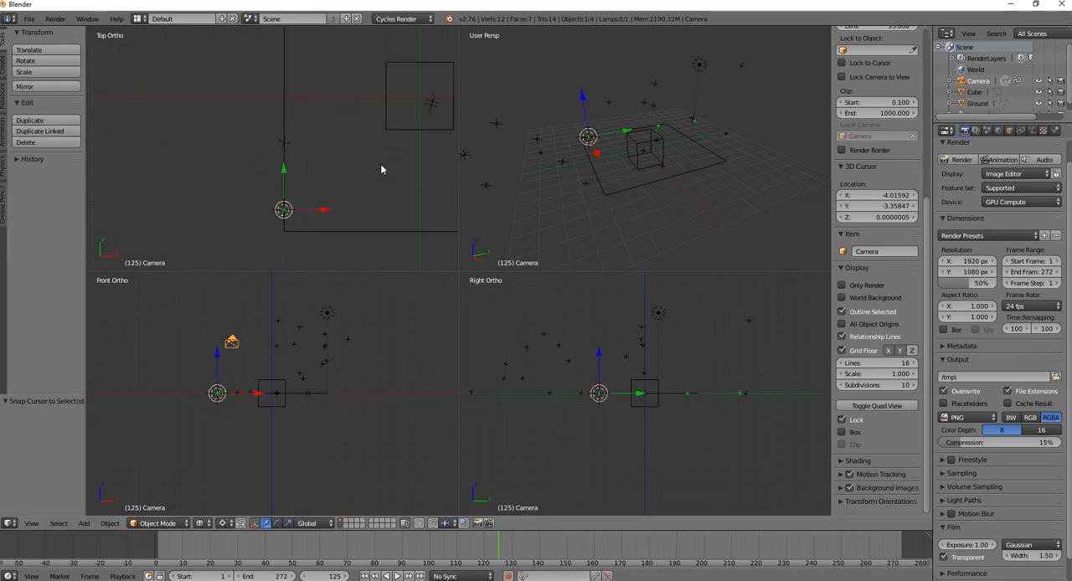
{"action": "middle_click_drag", "start_coordinate": [375, 144], "coordinate": [382, 256], "text": "shift"}
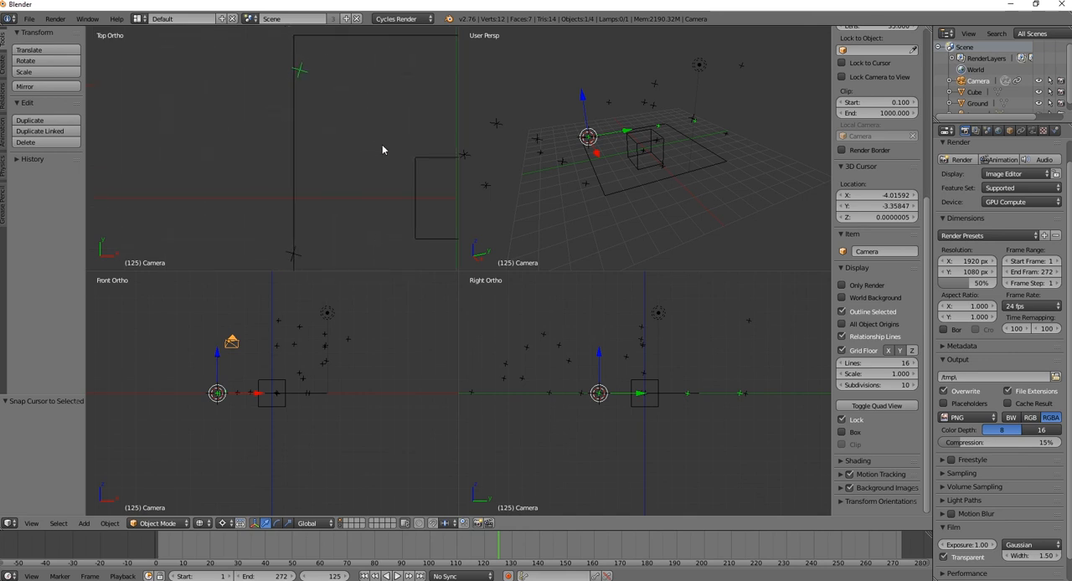
{"action": "key", "text": "r"}
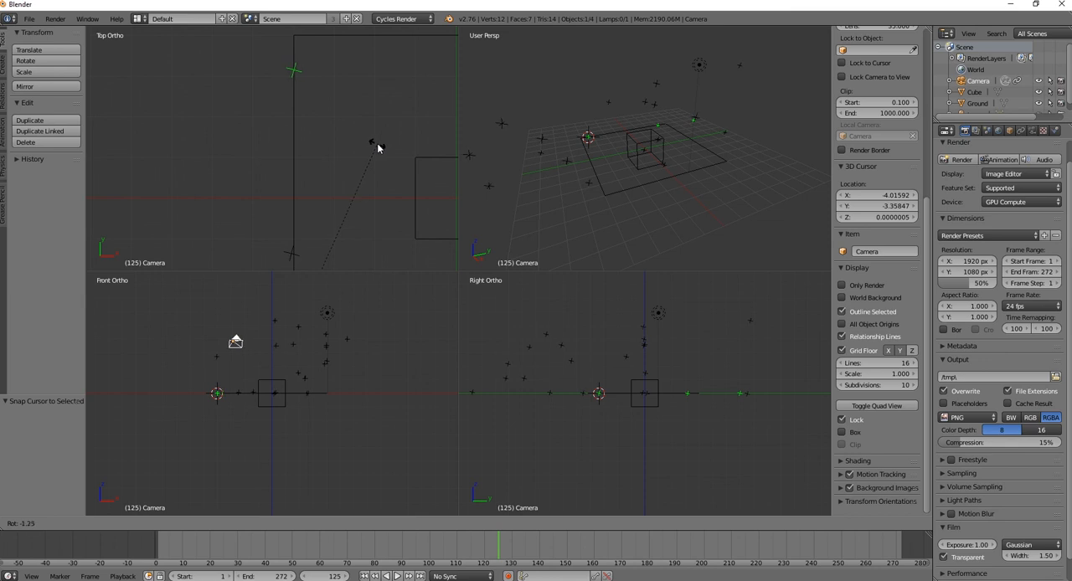
{"action": "left_click", "coordinate": [377, 148]}
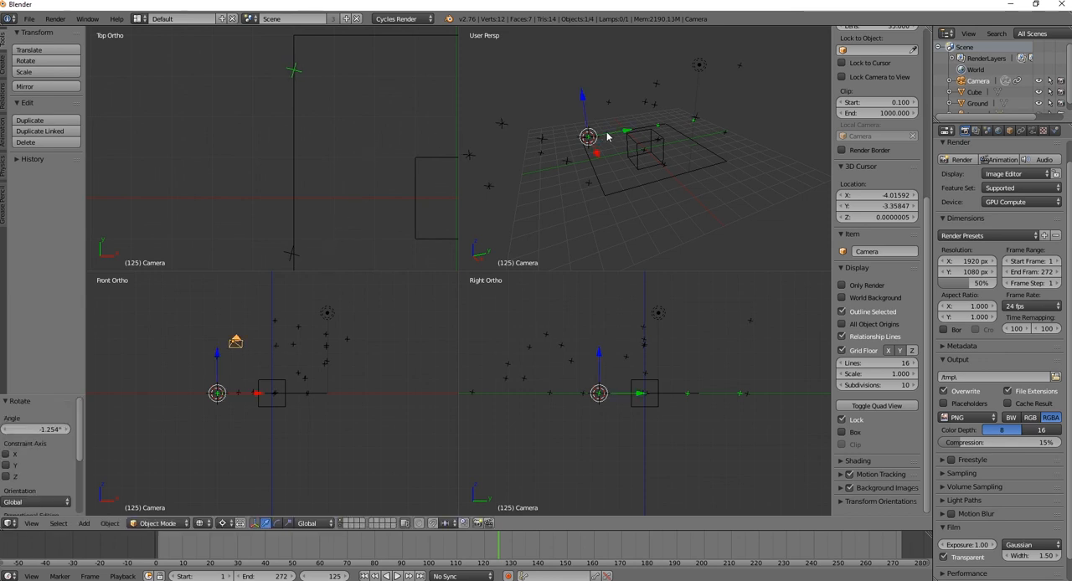
Switch the perspective quadrant to the camera view and compare the ground plane with the corridor footage
{"action": "key", "text": "KP_0"}
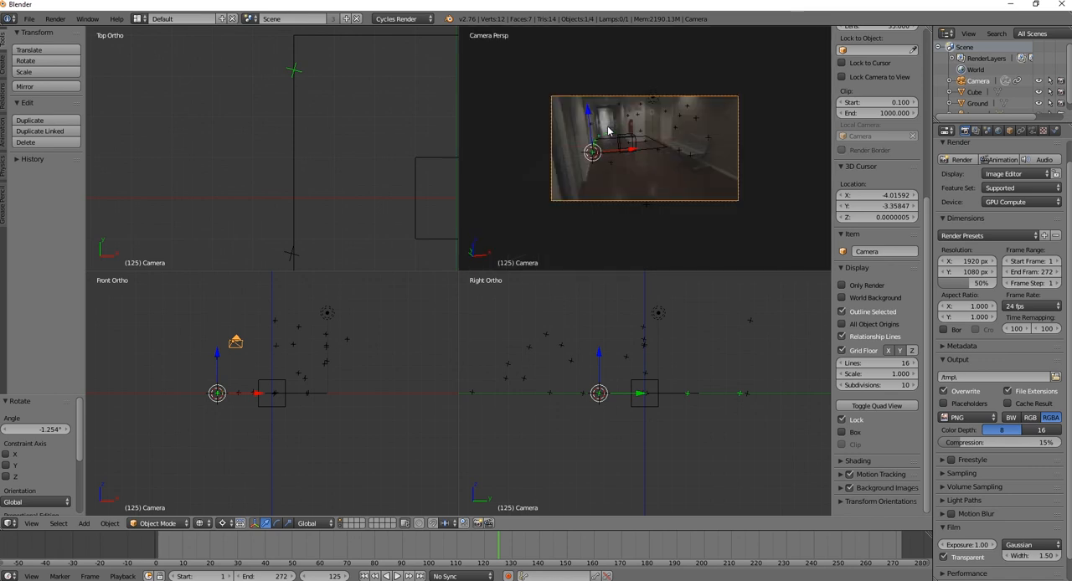
{"action": "scroll", "coordinate": [656, 138], "scroll_direction": "up", "scroll_amount": 5}
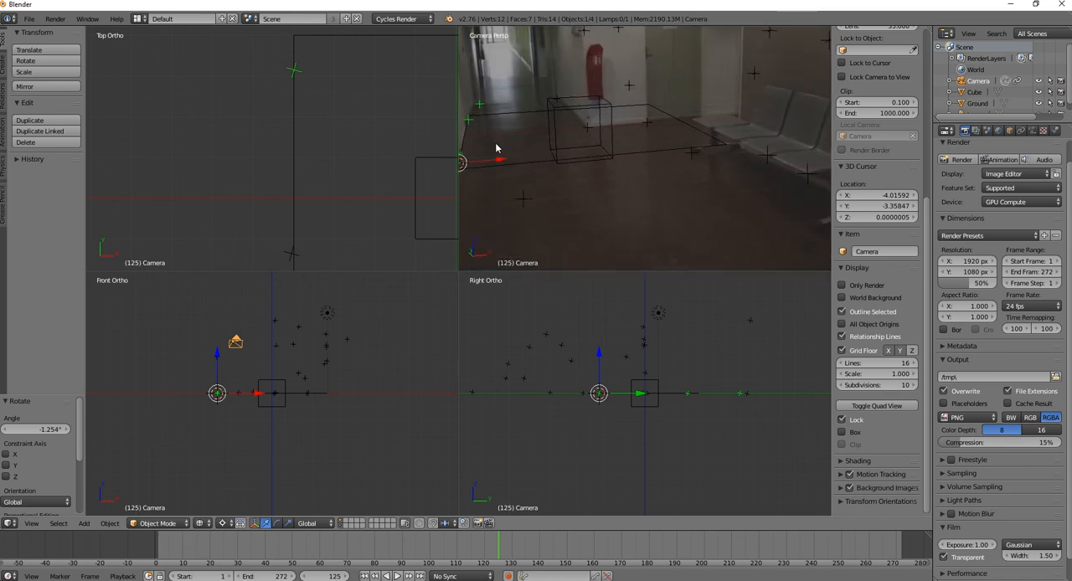
{"action": "scroll", "coordinate": [568, 176], "scroll_direction": "down", "scroll_amount": 1}
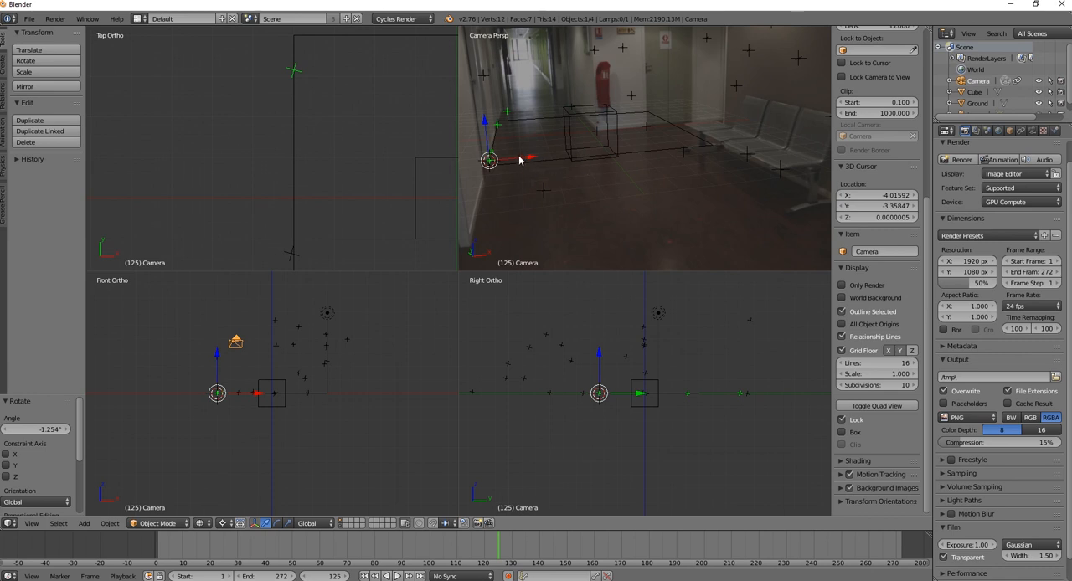
Set the pivot to Median Point and move the ground mesh's near edge about -7.35 along Y, toward the camera
{"action": "right_click", "coordinate": [546, 163]}
{"action": "key", "text": "Tab"}
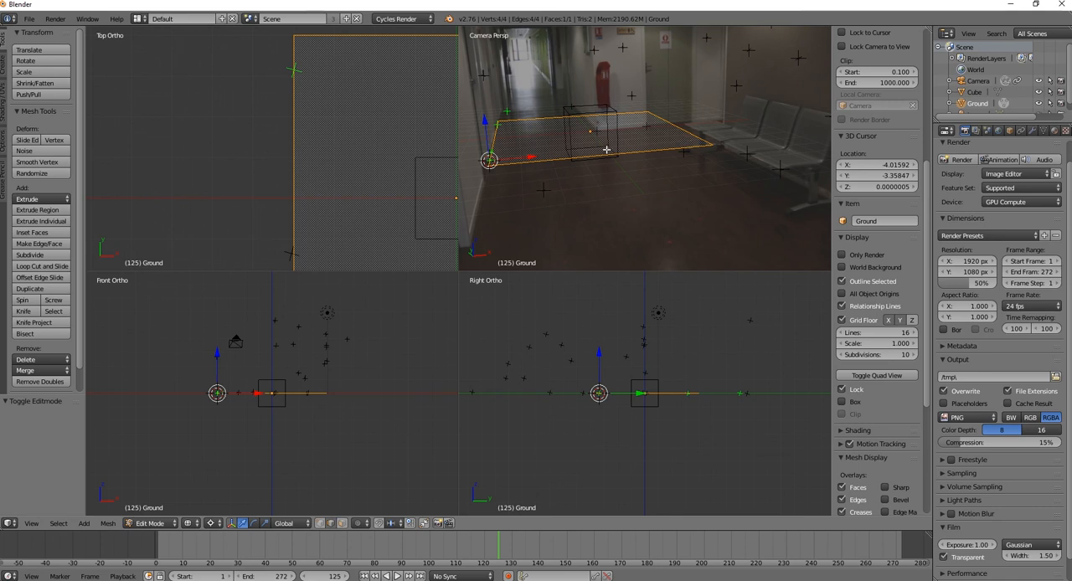
{"action": "right_click", "coordinate": [560, 172]}
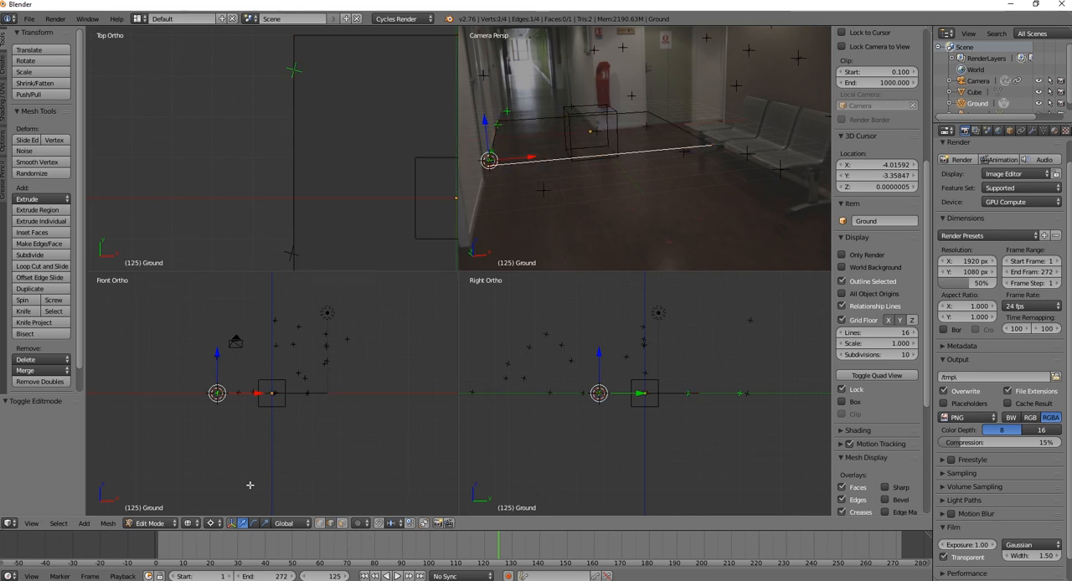
{"action": "left_click", "coordinate": [215, 523]}
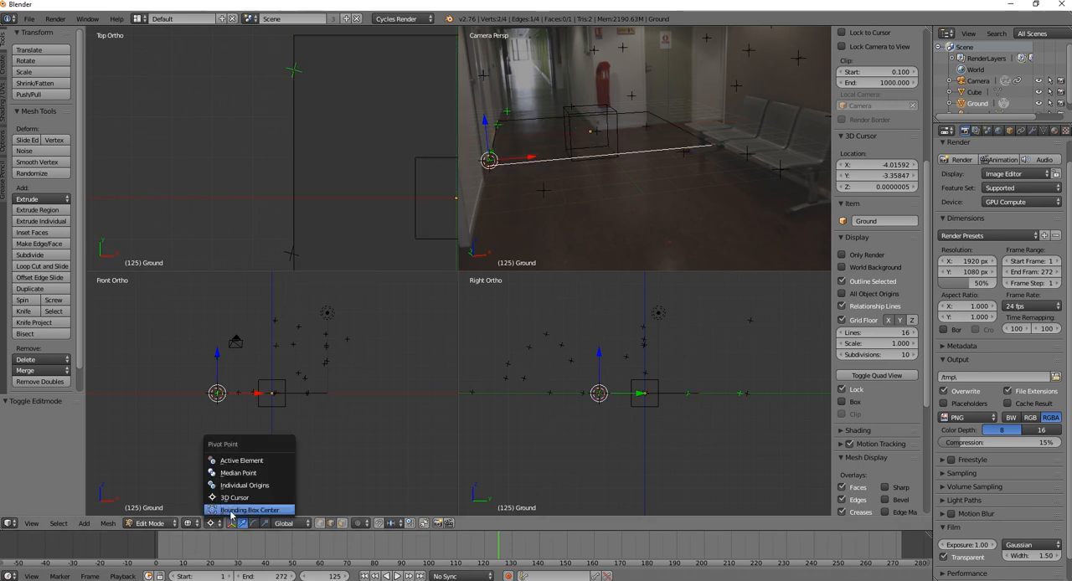
{"action": "left_click", "coordinate": [239, 472]}
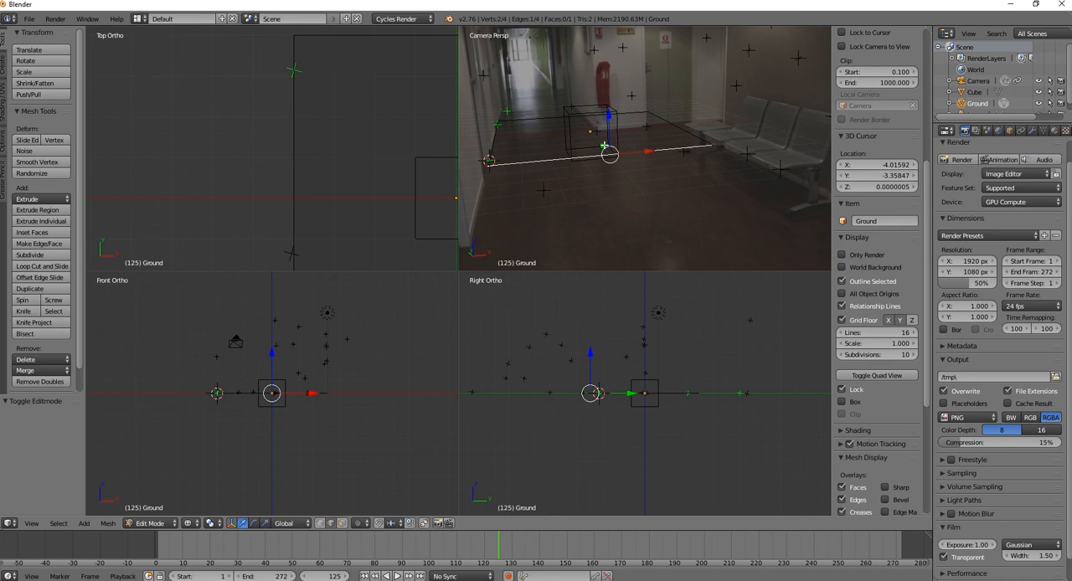
{"action": "left_click_drag", "start_coordinate": [609, 153], "coordinate": [692, 260]}
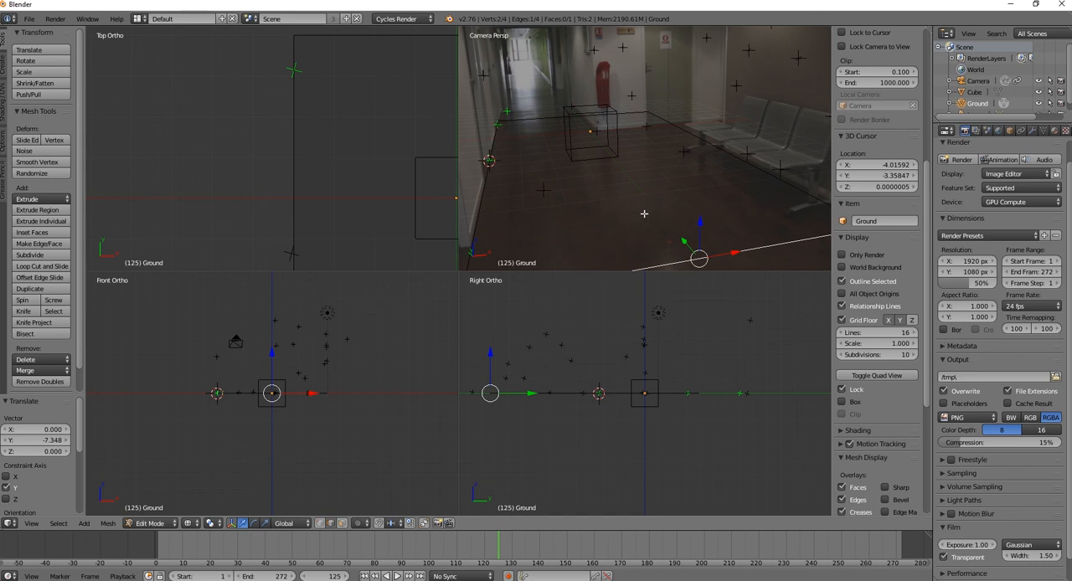
Extend the ground's near edge about another -2.36 along Y, past the bottom of the camera frame
{"action": "scroll", "coordinate": [644, 214], "scroll_direction": "down", "scroll_amount": 3}
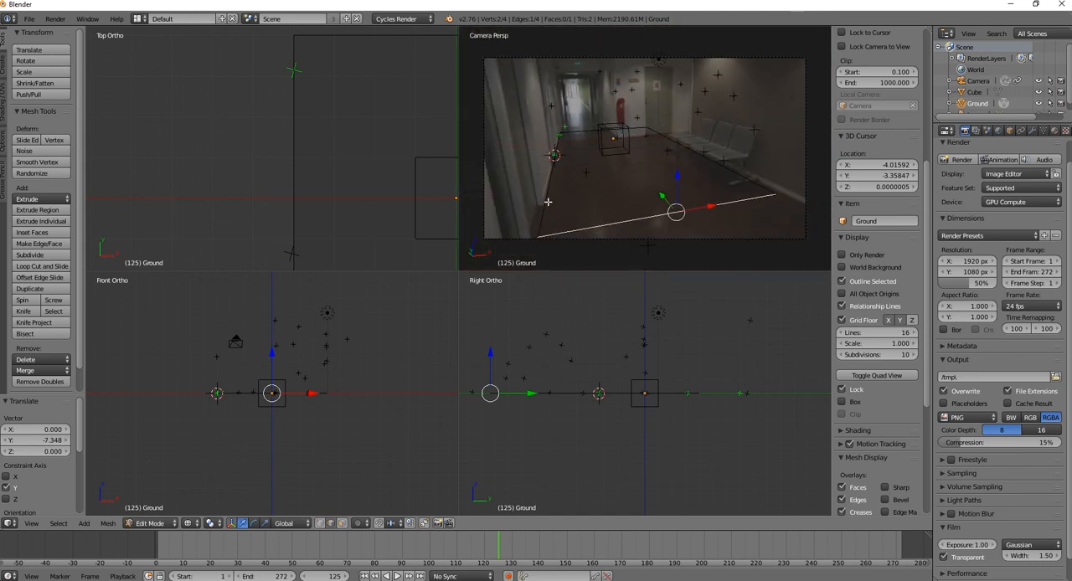
{"action": "key", "text": "g"}
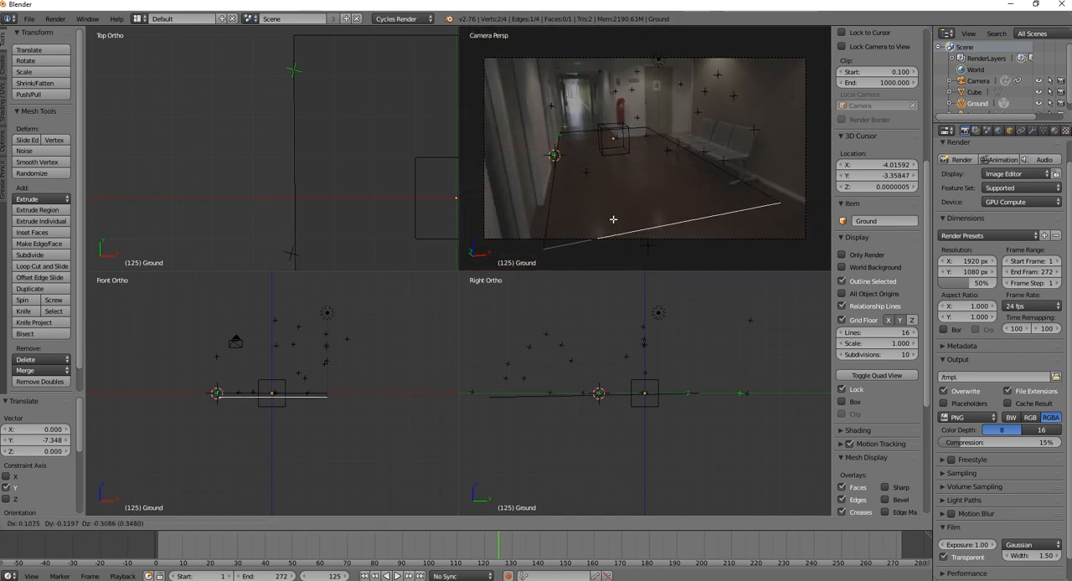
{"action": "right_click", "coordinate": [639, 211]}
{"action": "key", "text": "g"}
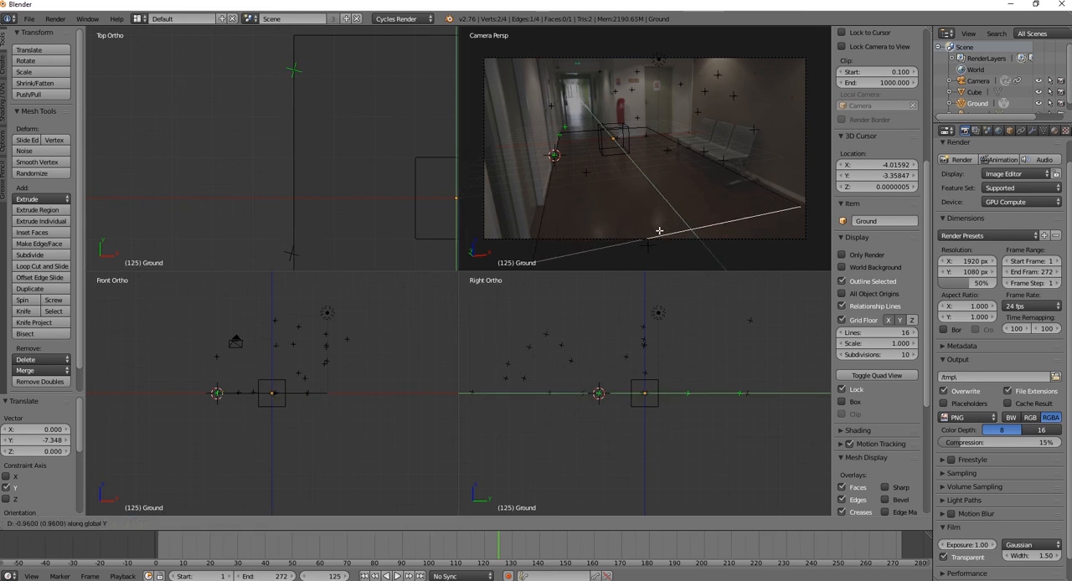
{"action": "left_click", "coordinate": [685, 265]}
{"action": "key", "text": "ctrl+z"}
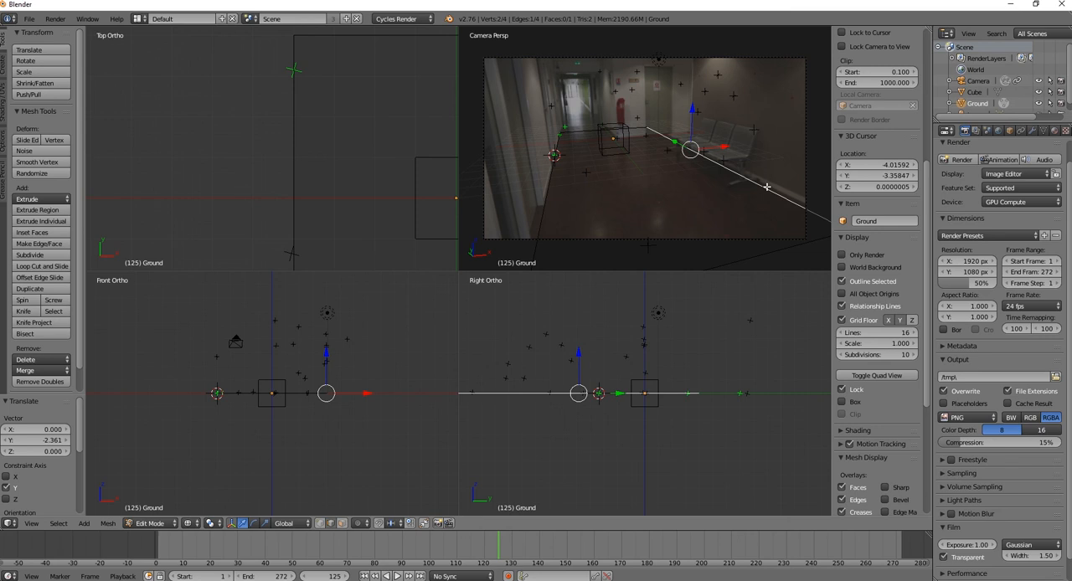
Move the ground's bench-side edge about 0.33 along X to line up with the base of the wall
{"action": "key", "text": "g"}
{"action": "key", "text": "x"}
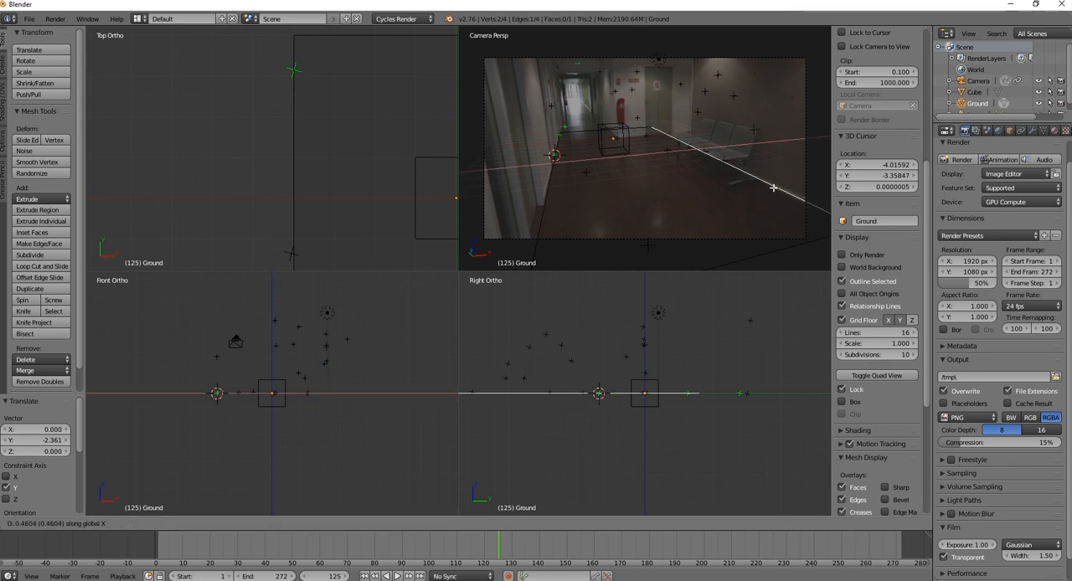
{"action": "left_click", "coordinate": [772, 189]}
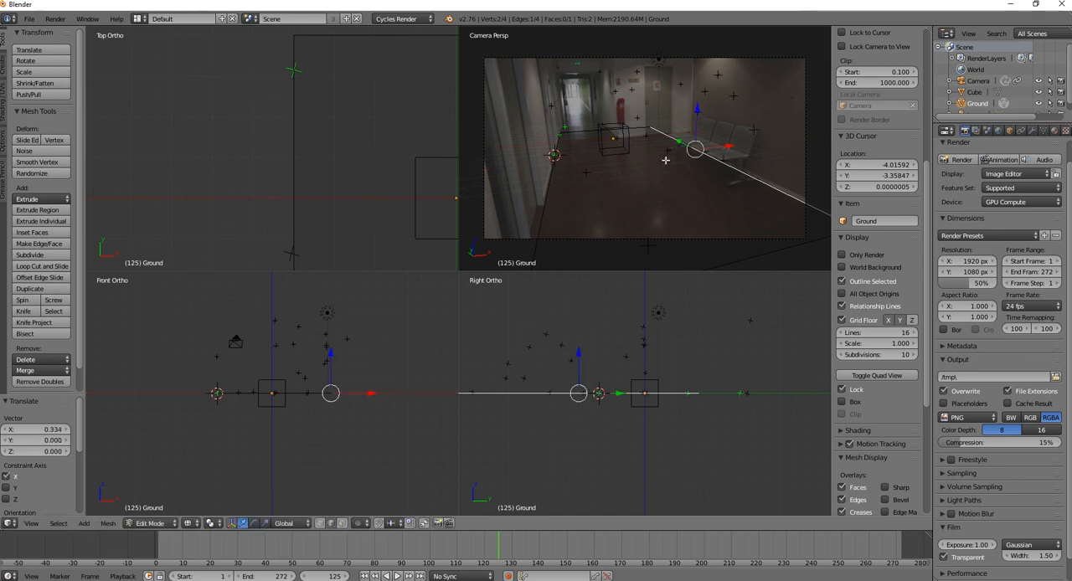
Move the ground's far edge about -3.67 along Y to meet the base of the wall behind the cube
{"action": "right_click", "coordinate": [580, 134]}
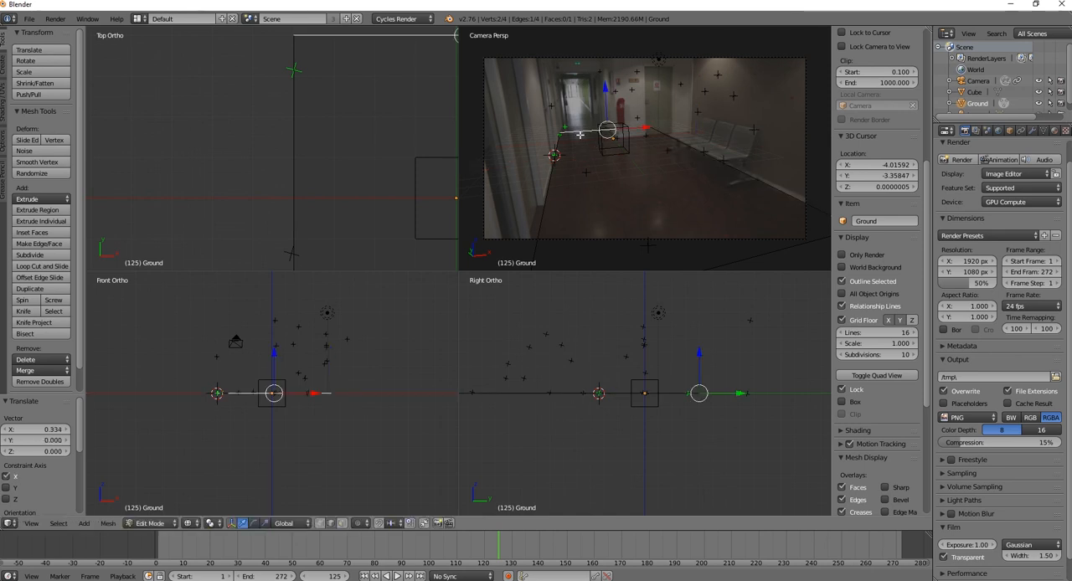
{"action": "key", "text": "g"}
{"action": "key", "text": "y"}
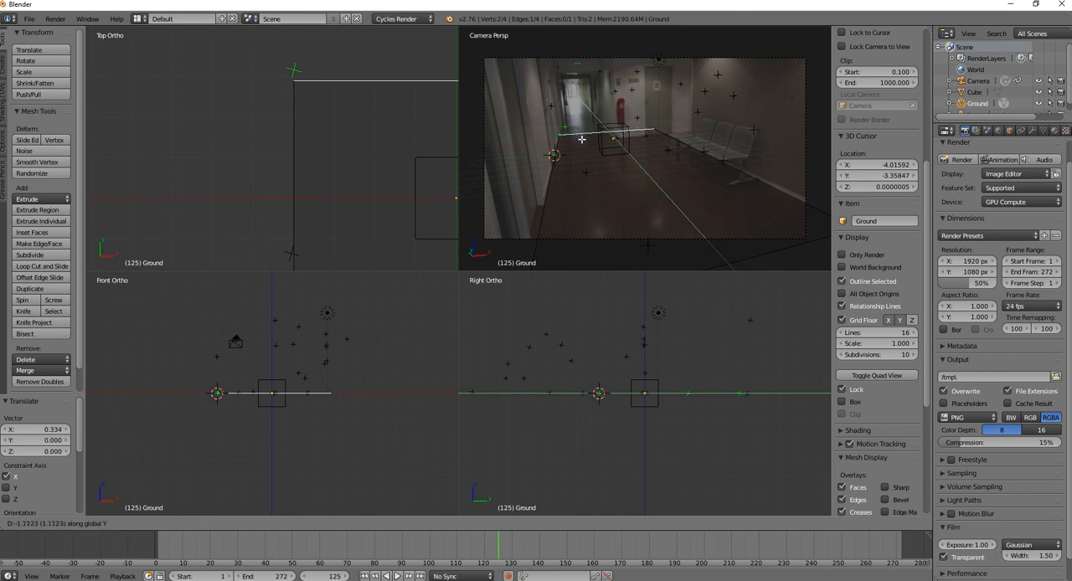
{"action": "left_click", "coordinate": [583, 146]}
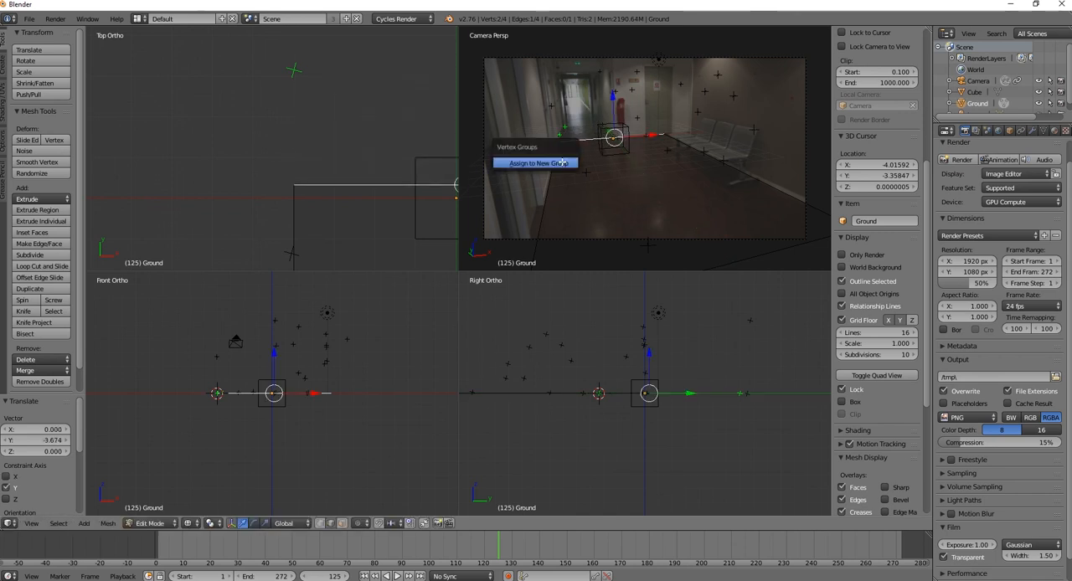
Add a single lengthwise loop cut through the ground, sliding it near the far wall's corner
{"action": "scroll", "coordinate": [597, 138], "scroll_direction": "up", "scroll_amount": 2}
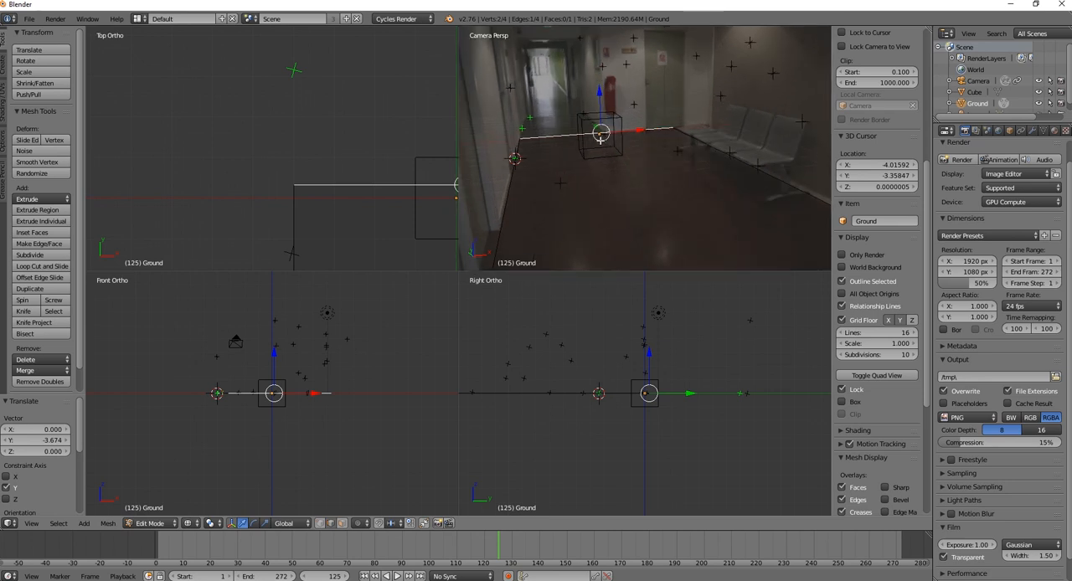
{"action": "key", "text": "ctrl+r"}
{"action": "left_click", "coordinate": [599, 138]}
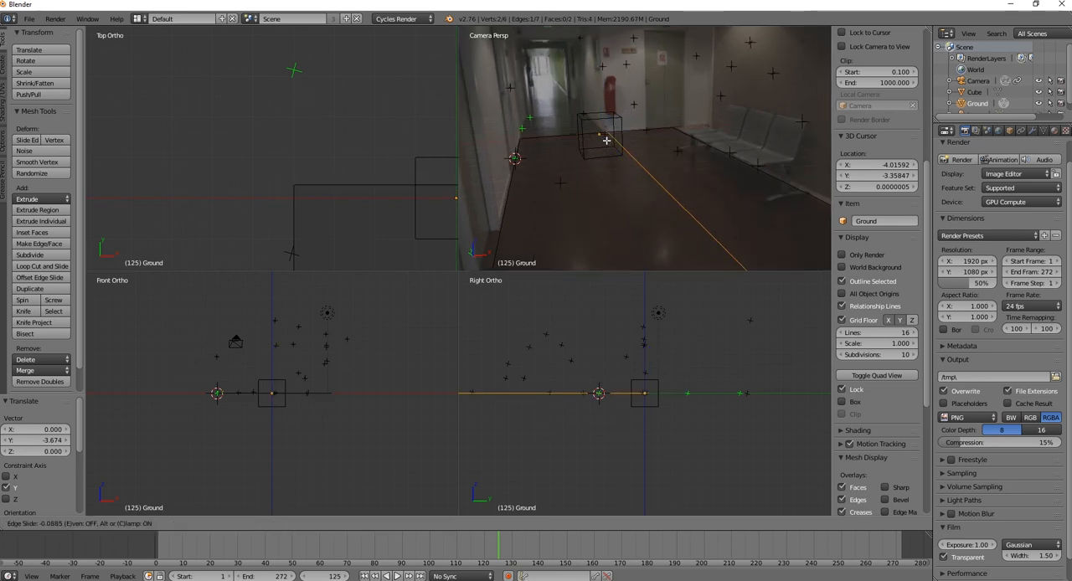
{"action": "left_click", "coordinate": [609, 141]}
Move the new lengthwise edge about -0.083 along X to match the wall corner in the footage
{"action": "scroll", "coordinate": [611, 140], "scroll_direction": "up", "scroll_amount": 2}
{"action": "scroll", "coordinate": [609, 138], "scroll_direction": "up", "scroll_amount": 2}
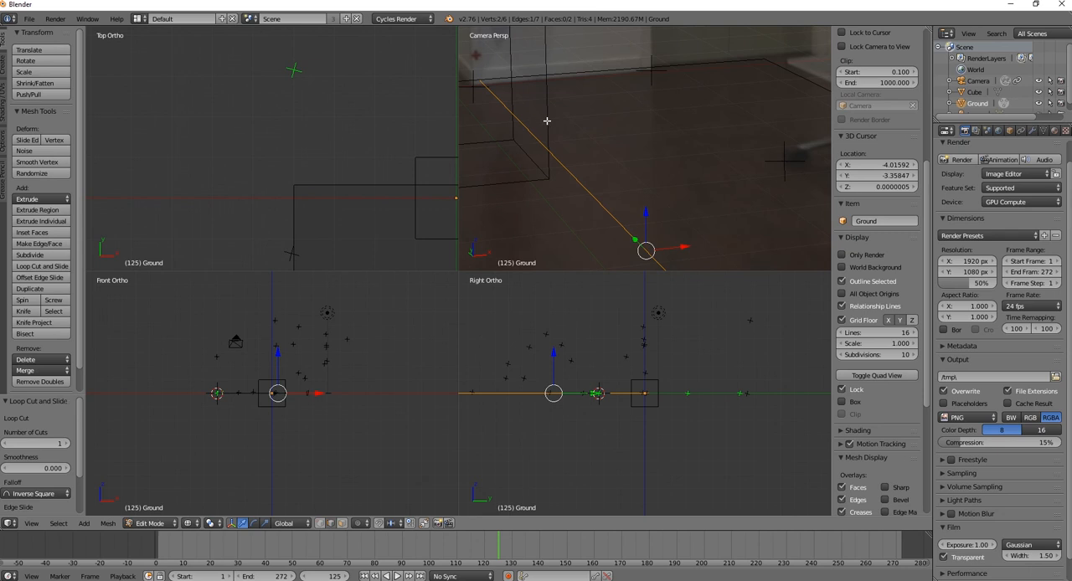
{"action": "scroll", "coordinate": [586, 117], "scroll_direction": "up", "scroll_amount": 2}
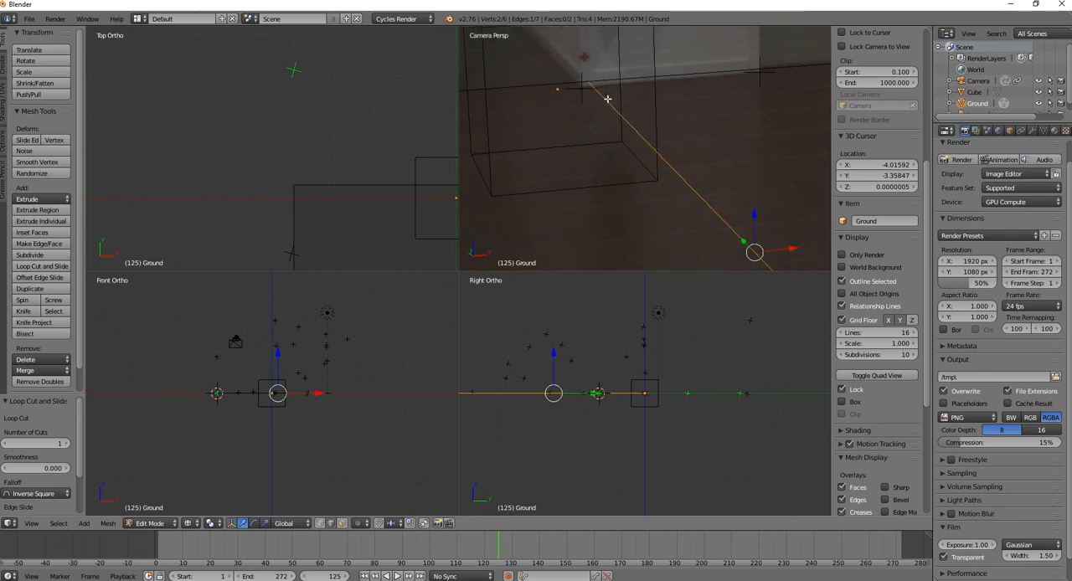
{"action": "key", "text": "g"}
{"action": "key", "text": "x"}
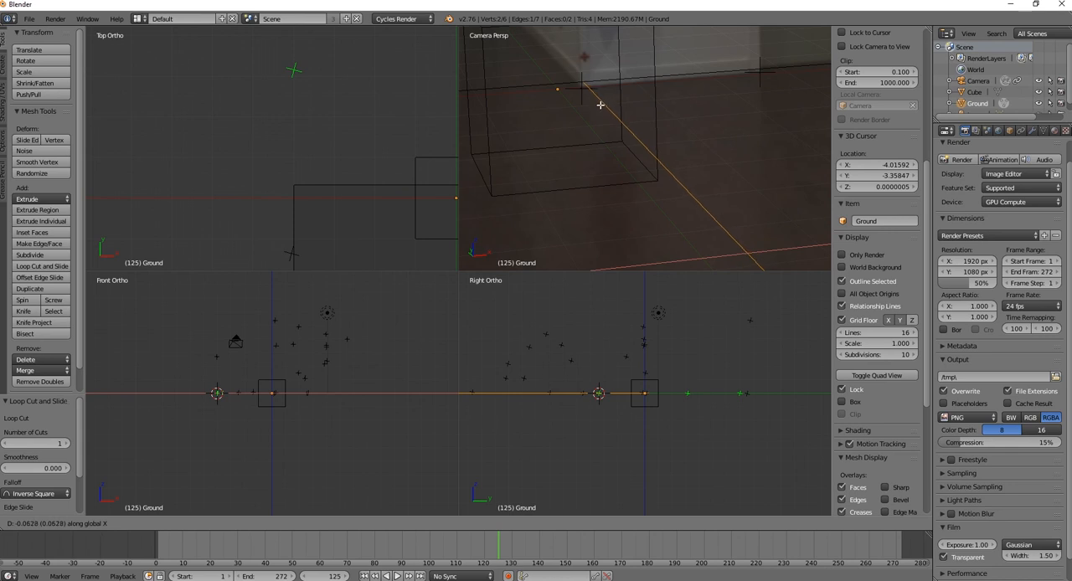
{"action": "left_click", "coordinate": [598, 105]}
Select both segments of the ground's far edge and move them about -0.28 along Y onto the wall's base line
{"action": "right_click", "coordinate": [550, 84]}
{"action": "right_click", "coordinate": [660, 77], "text": "shift"}
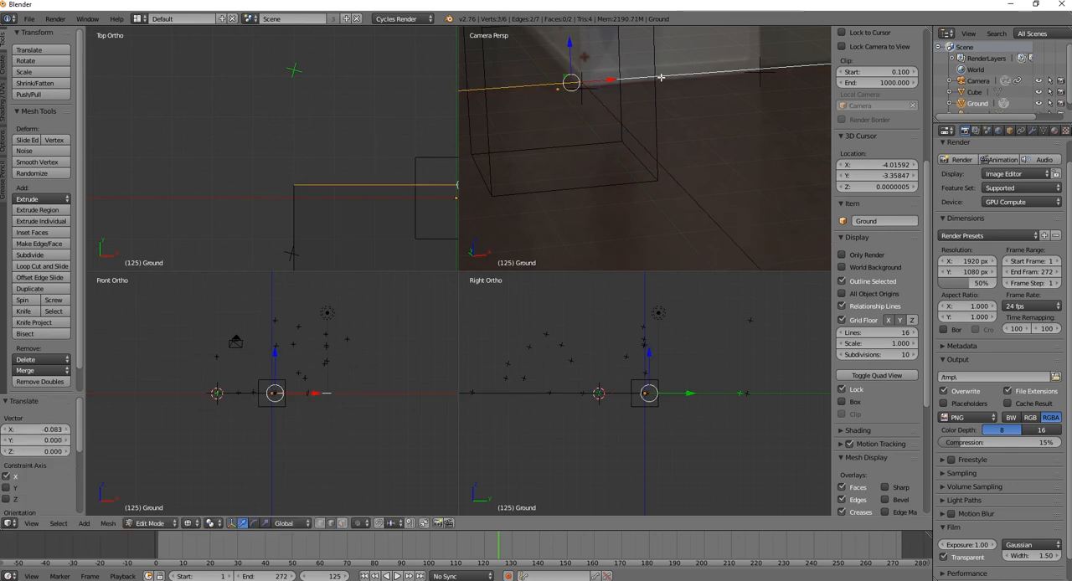
{"action": "key", "text": "g"}
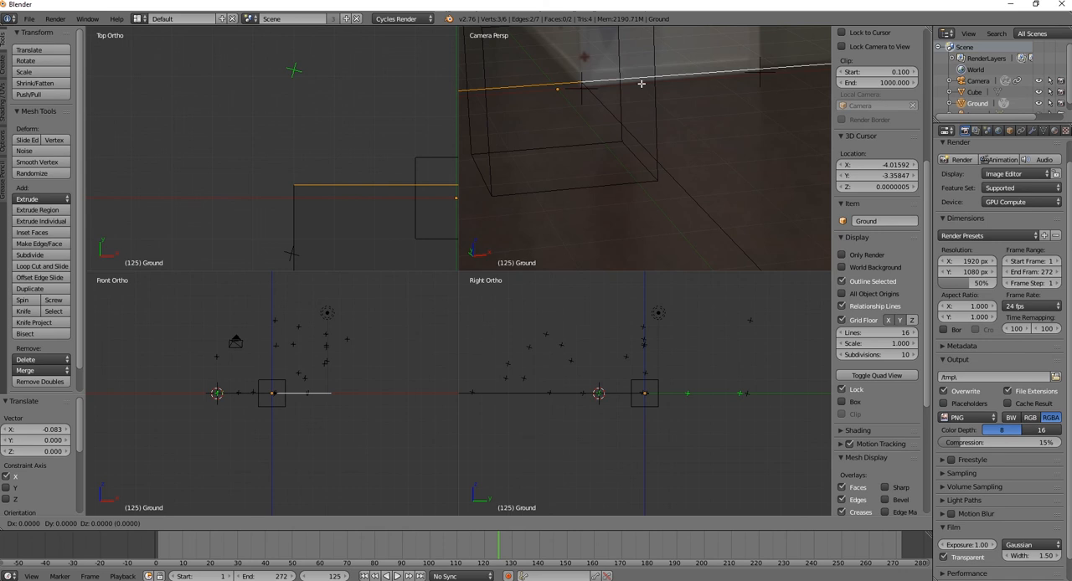
{"action": "key", "text": "y"}
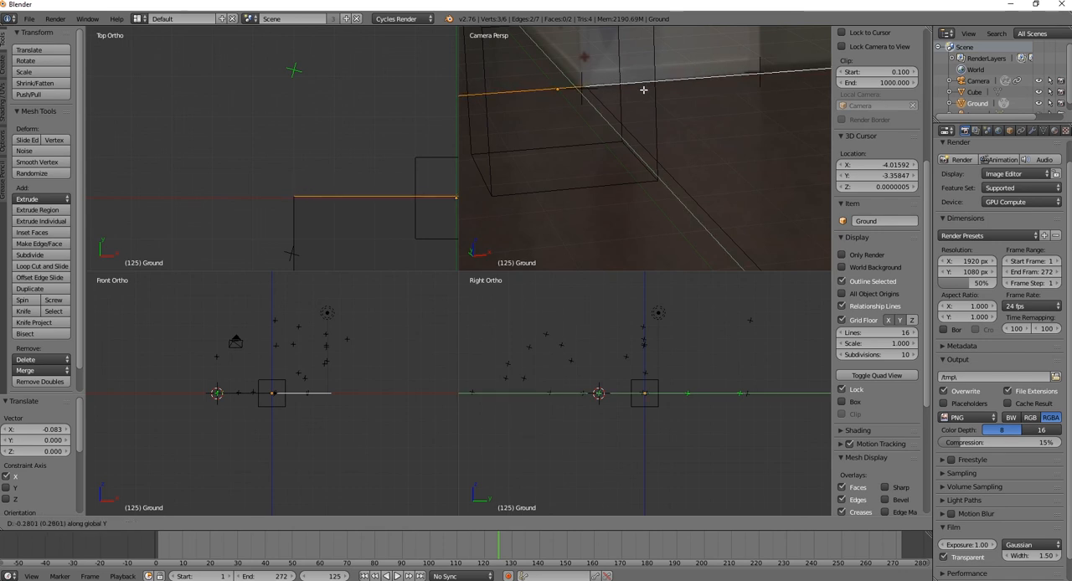
{"action": "left_click", "coordinate": [641, 89]}
Fine-tune the lengthwise middle edge by moving it about -0.031 along X at the wall corner
{"action": "right_click", "coordinate": [641, 142]}
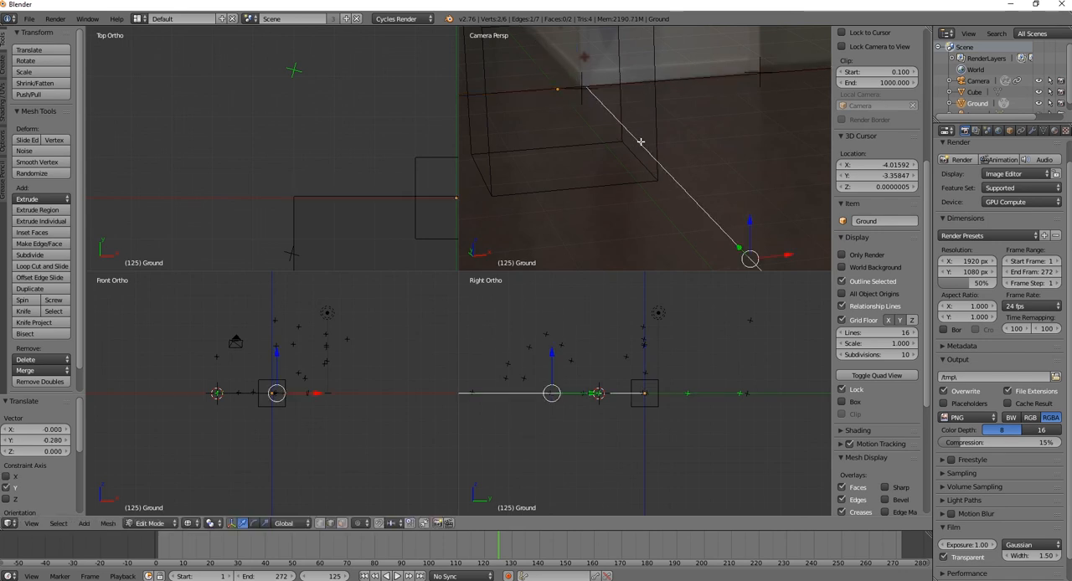
{"action": "key", "text": "g"}
{"action": "right_click", "coordinate": [637, 143]}
{"action": "key", "text": "g"}
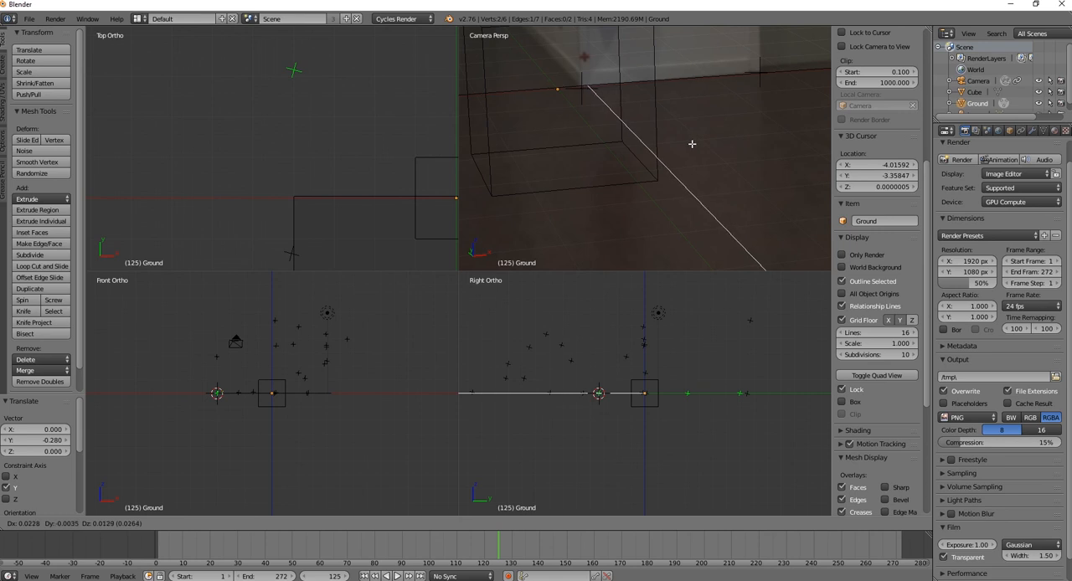
{"action": "key", "text": "x"}
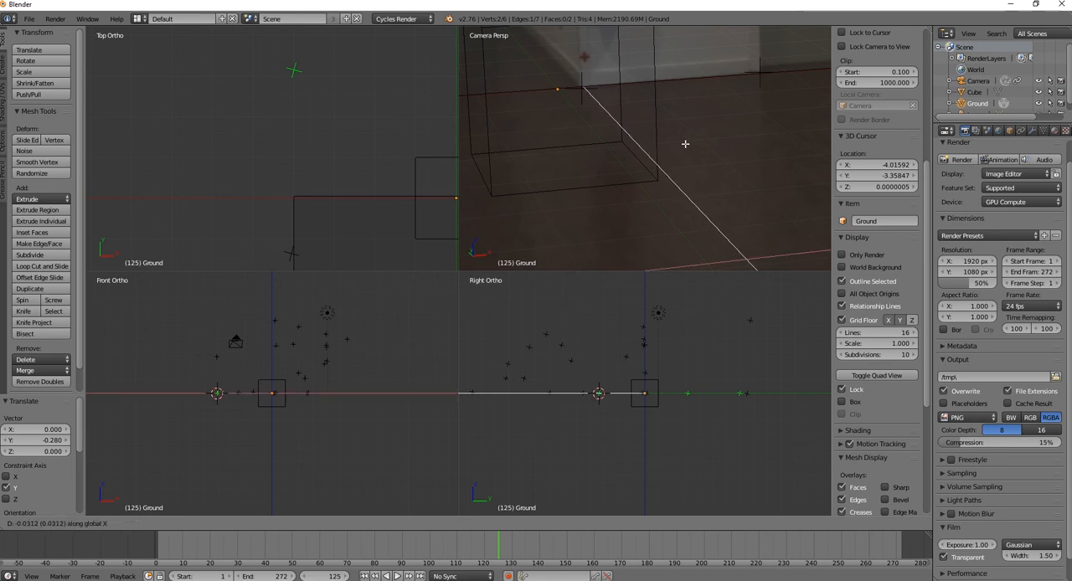
{"action": "left_click", "coordinate": [685, 144]}
Extrude the far edge segment on the corridor side and move it about 7.43 along Y down the corridor
{"action": "scroll", "coordinate": [685, 144], "scroll_direction": "down", "scroll_amount": 13}
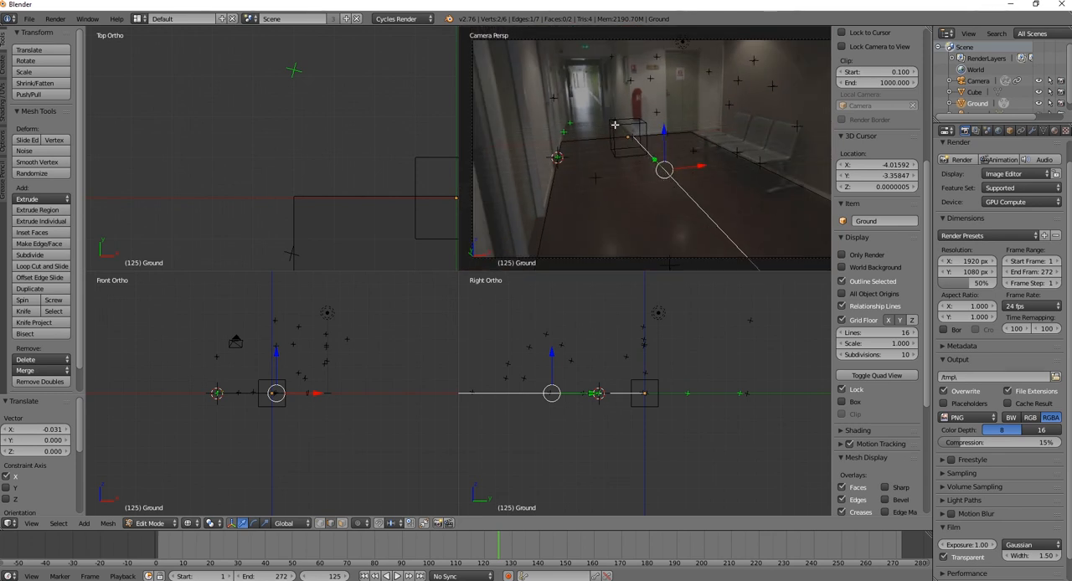
{"action": "right_click", "coordinate": [587, 142]}
{"action": "scroll", "coordinate": [635, 158], "scroll_direction": "up", "scroll_amount": 3}
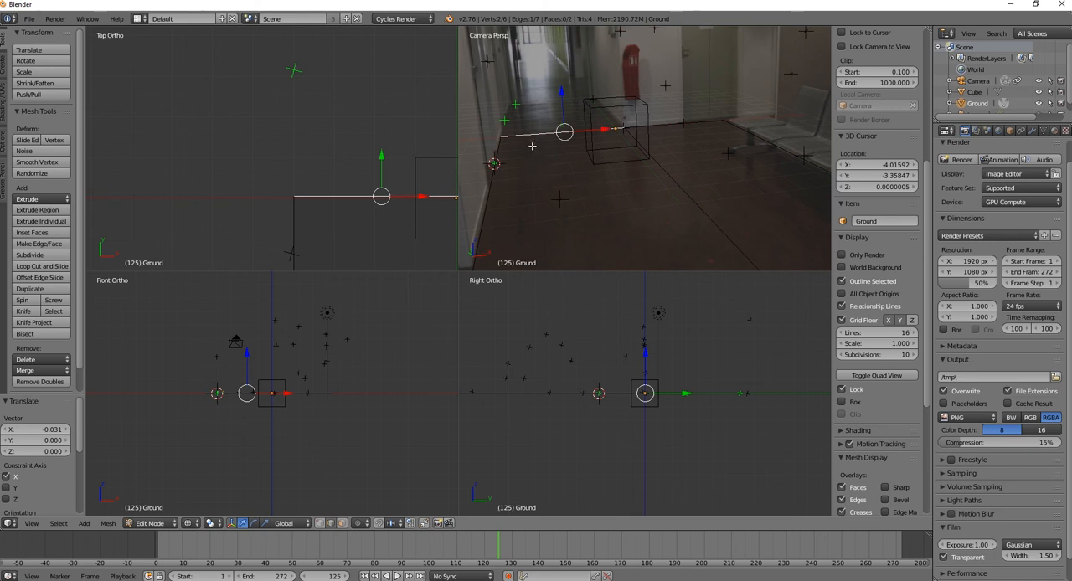
{"action": "key", "text": "e"}
{"action": "key", "text": "Escape"}
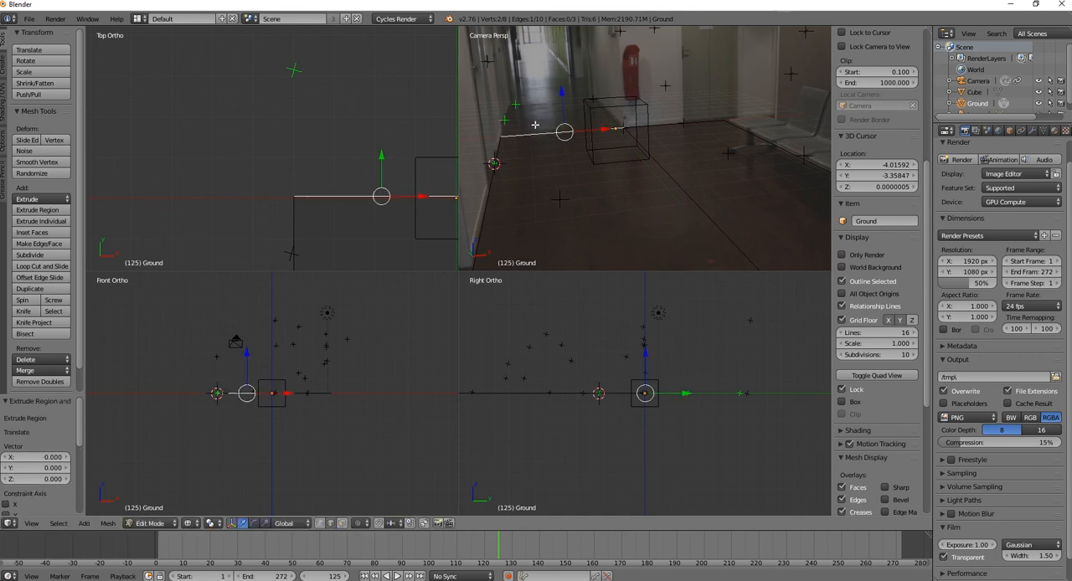
{"action": "key", "text": "g"}
{"action": "key", "text": "y"}
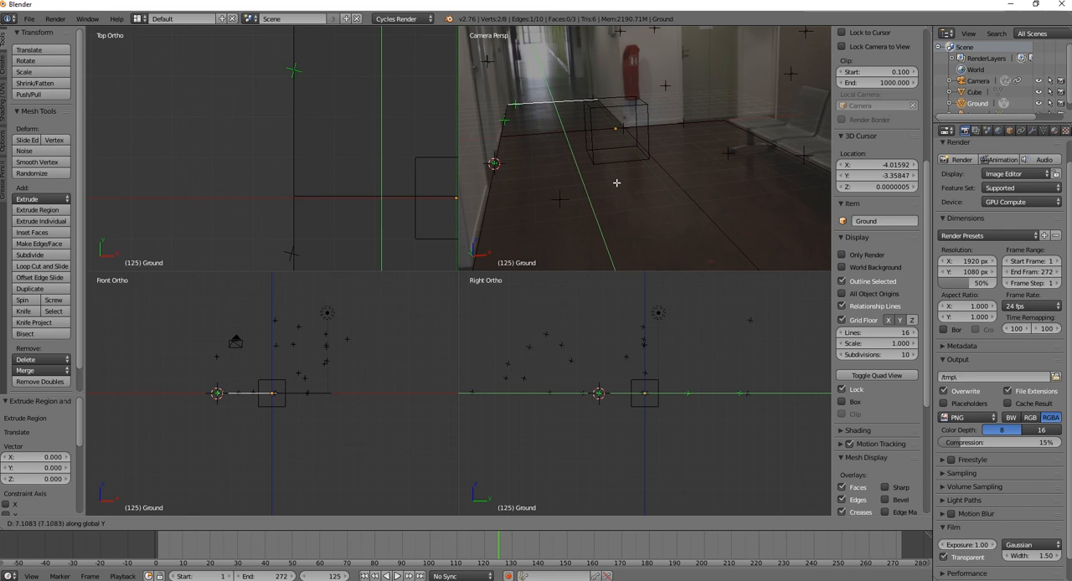
{"action": "left_click", "coordinate": [615, 182]}
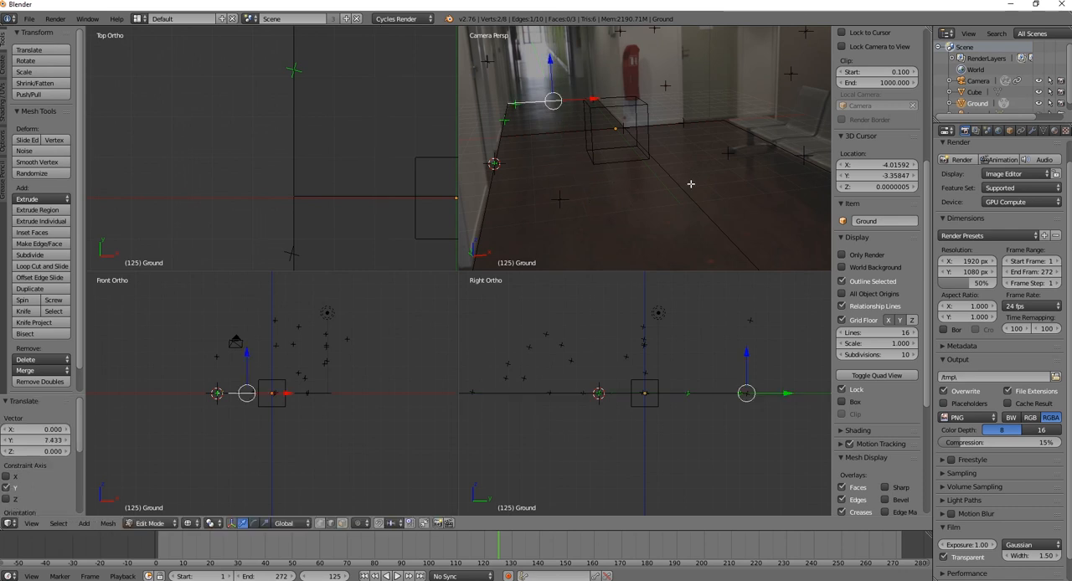
Add one crosswise loop cut to the ground, sliding it to where the bench-side wall begins
{"action": "key", "text": "Home"}
{"action": "scroll", "coordinate": [692, 187], "scroll_direction": "up", "scroll_amount": 2}
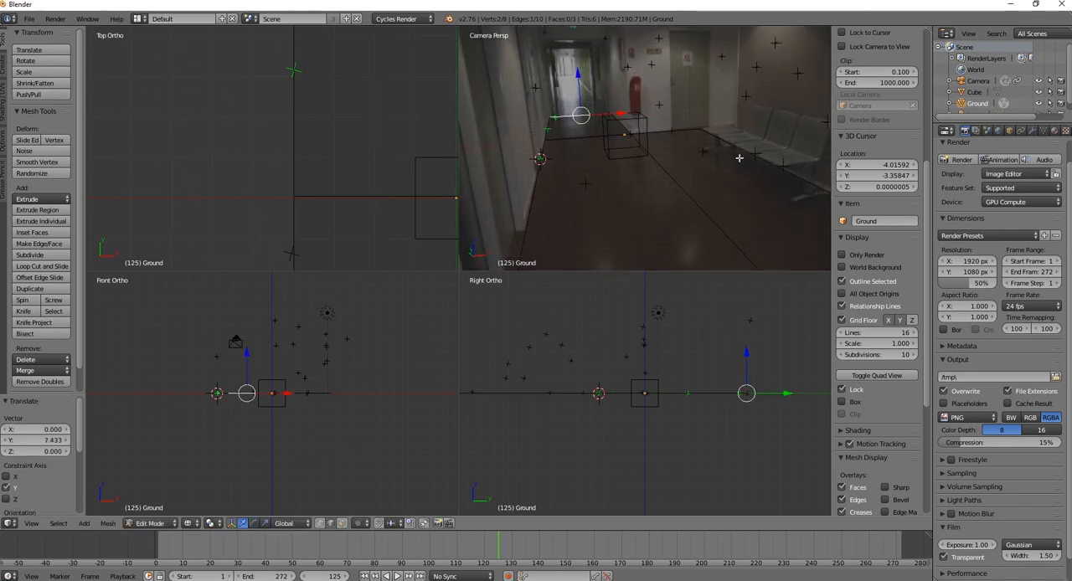
{"action": "key", "text": "ctrl+r"}
{"action": "left_click", "coordinate": [730, 154]}
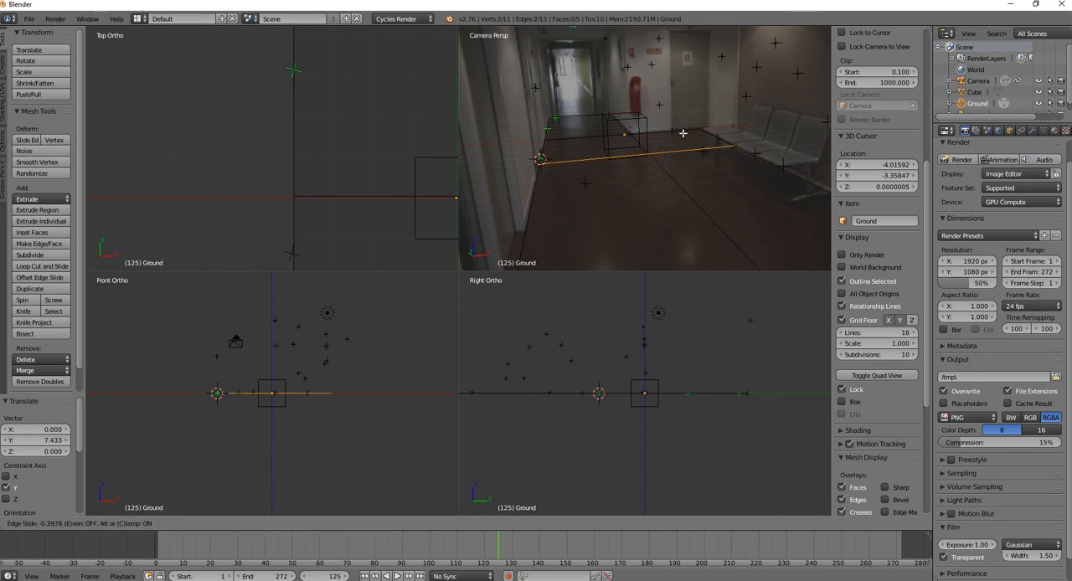
{"action": "left_click", "coordinate": [683, 133]}
Extrude the bench-side edge segment about 5.35 upward along Z as a wall and display the scene in solid shading
{"action": "right_click", "coordinate": [756, 166]}
{"action": "scroll", "coordinate": [755, 167], "scroll_direction": "down", "scroll_amount": 2}
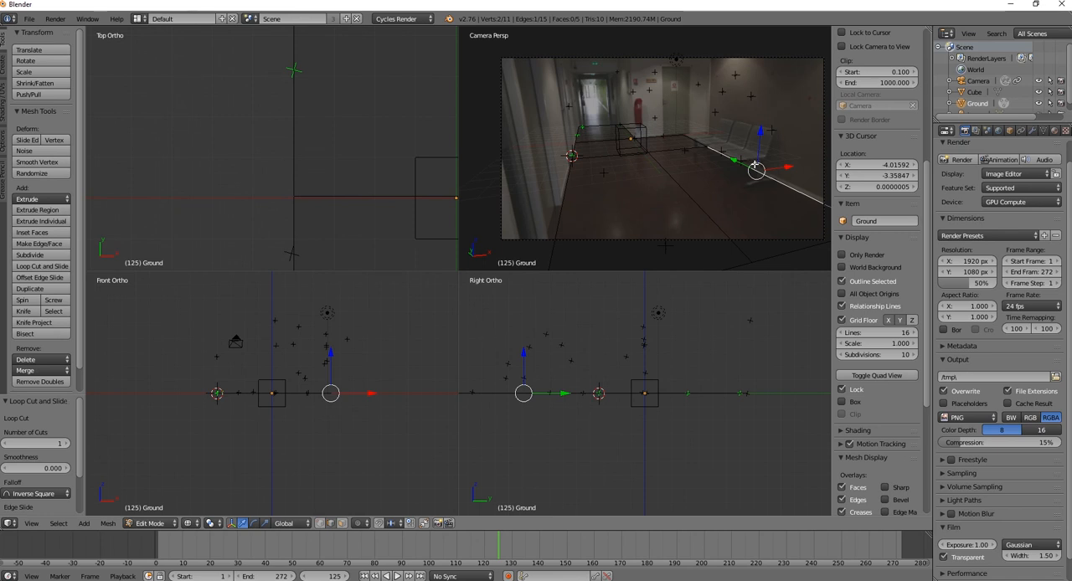
{"action": "key", "text": "e"}
{"action": "right_click", "coordinate": [754, 147]}
{"action": "left_click_drag", "start_coordinate": [758, 140], "coordinate": [758, 260]}
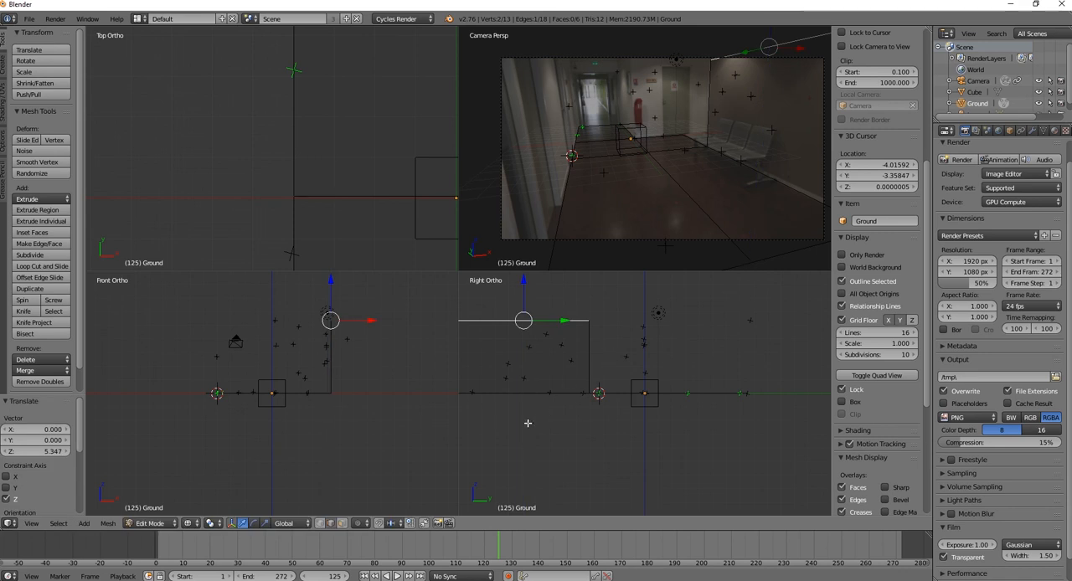
{"action": "key", "text": "z"}
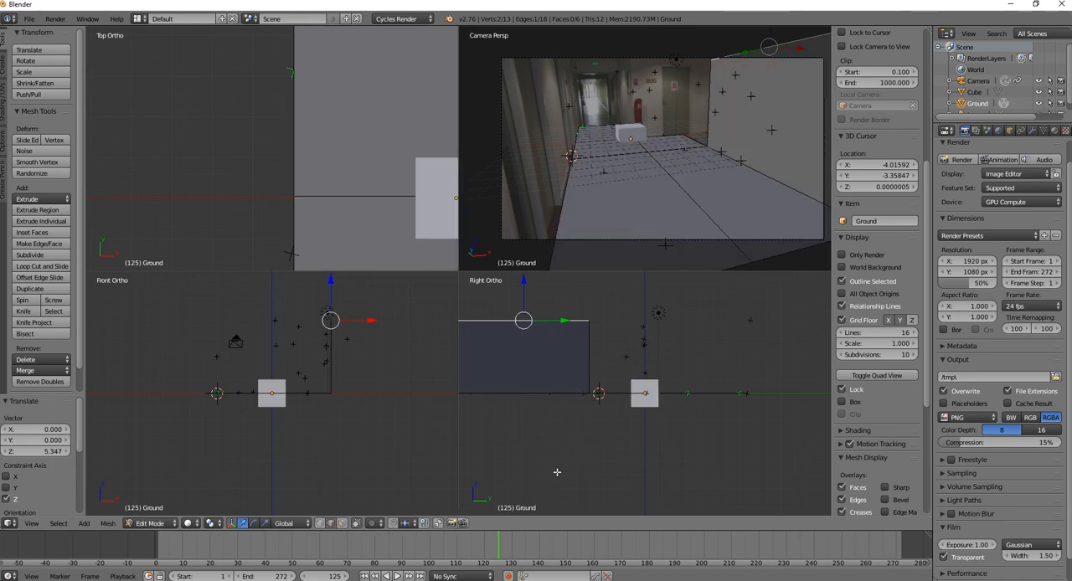
At frame 1, move the camera-side end edges of the ground and wall together about -1.48 along Y so they extend beyond the camera frame
{"action": "left_click_drag", "start_coordinate": [500, 547], "coordinate": [159, 555]}
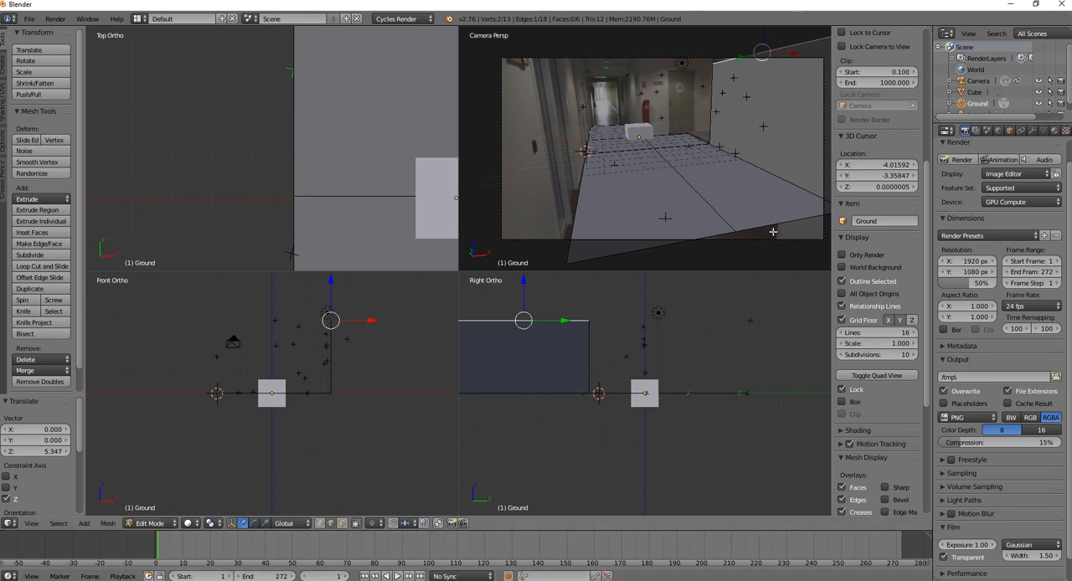
{"action": "right_click", "coordinate": [711, 234]}
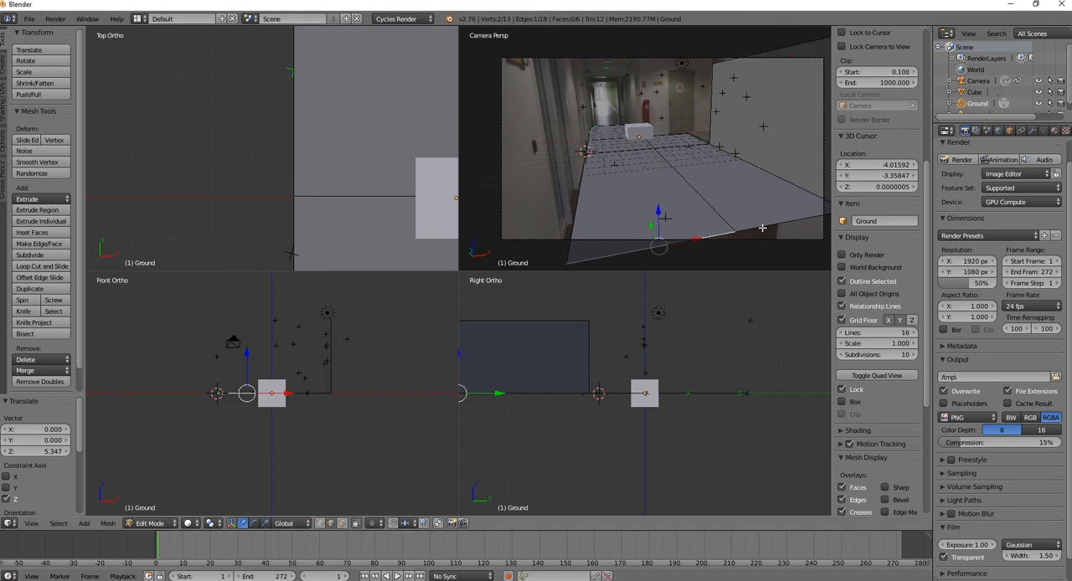
{"action": "scroll", "coordinate": [769, 216], "scroll_direction": "down", "scroll_amount": 2}
{"action": "right_click", "coordinate": [787, 156], "text": "shift"}
{"action": "key", "text": "g"}
{"action": "key", "text": "y"}
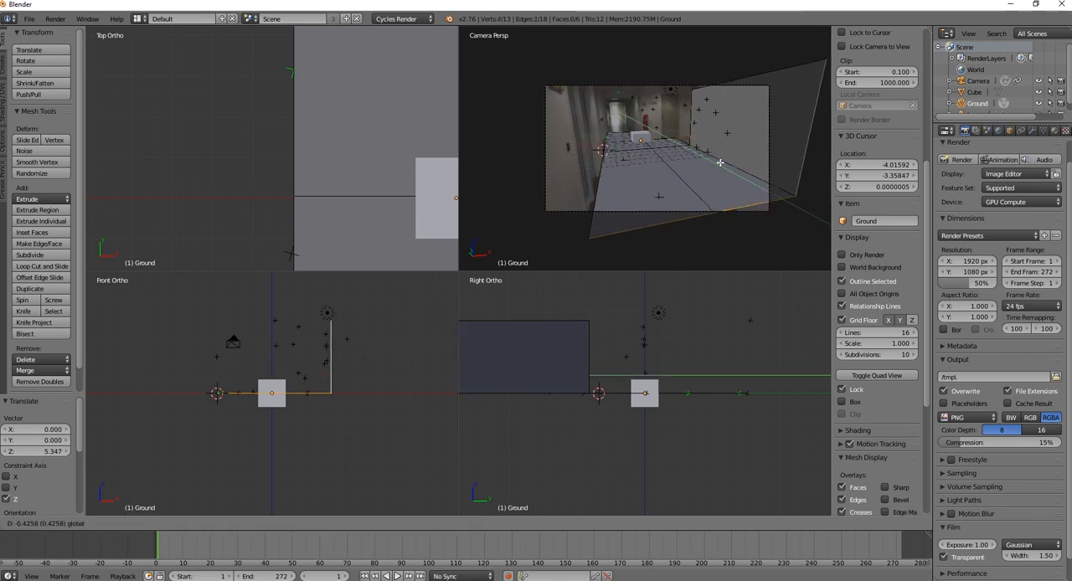
{"action": "left_click", "coordinate": [742, 177]}
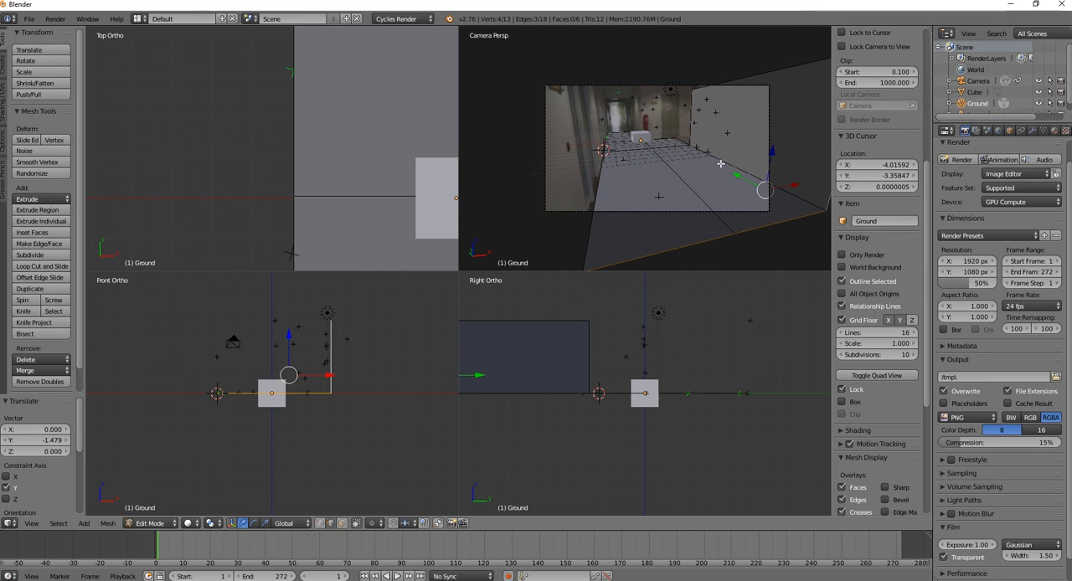
Raise the top edge of the bench-side wall about 0.37 along Z
{"action": "scroll", "coordinate": [758, 122], "scroll_direction": "up", "scroll_amount": 1}
{"action": "right_click", "coordinate": [737, 65]}
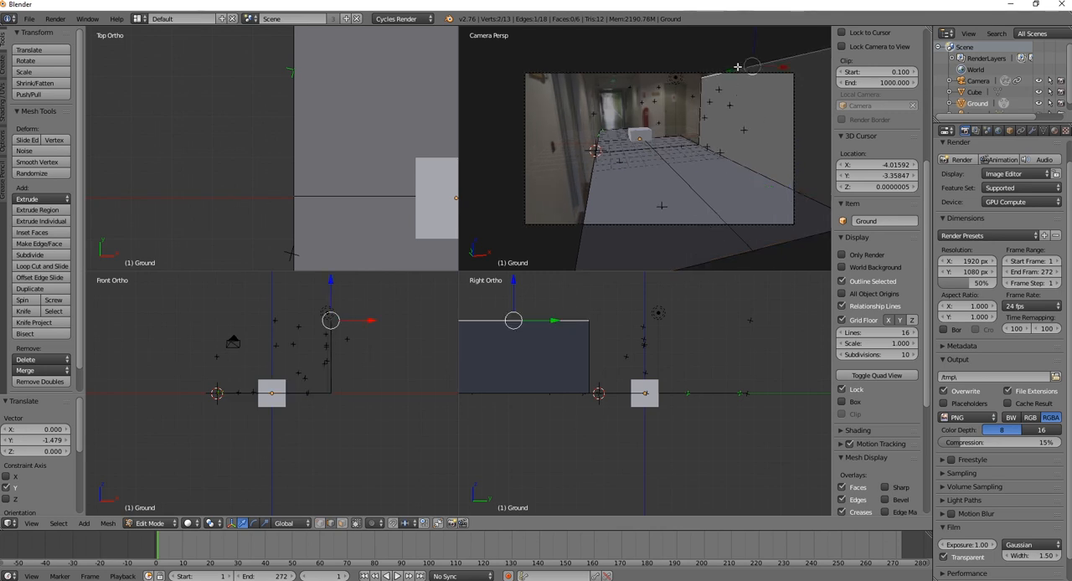
{"action": "scroll", "coordinate": [754, 49], "scroll_direction": "down", "scroll_amount": 1}
{"action": "left_click_drag", "start_coordinate": [740, 39], "coordinate": [740, 31]}
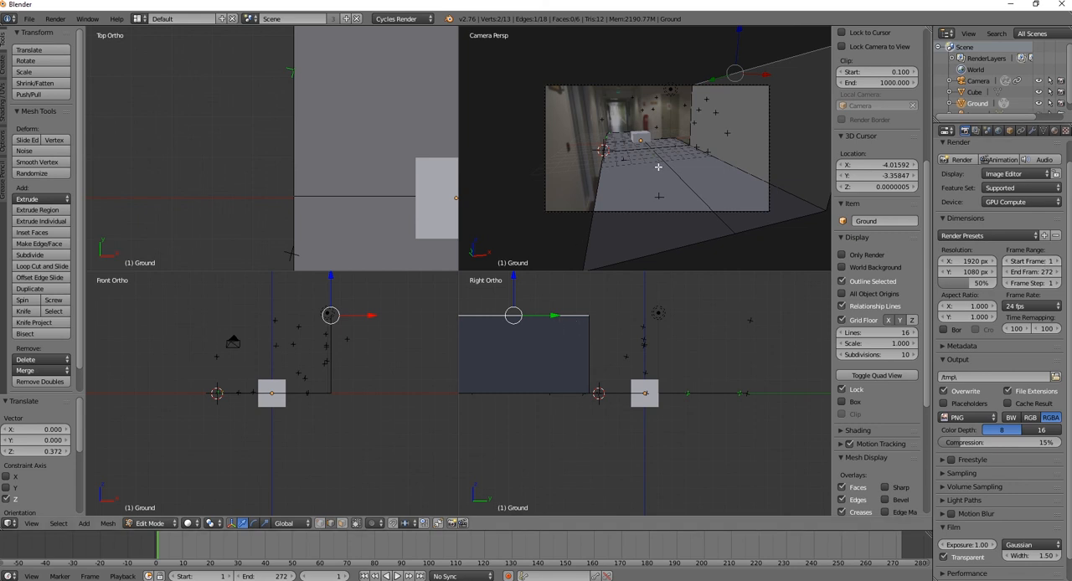
{"action": "scroll", "coordinate": [659, 167], "scroll_direction": "up", "scroll_amount": 2}
{"action": "scroll", "coordinate": [662, 163], "scroll_direction": "down", "scroll_amount": 1}
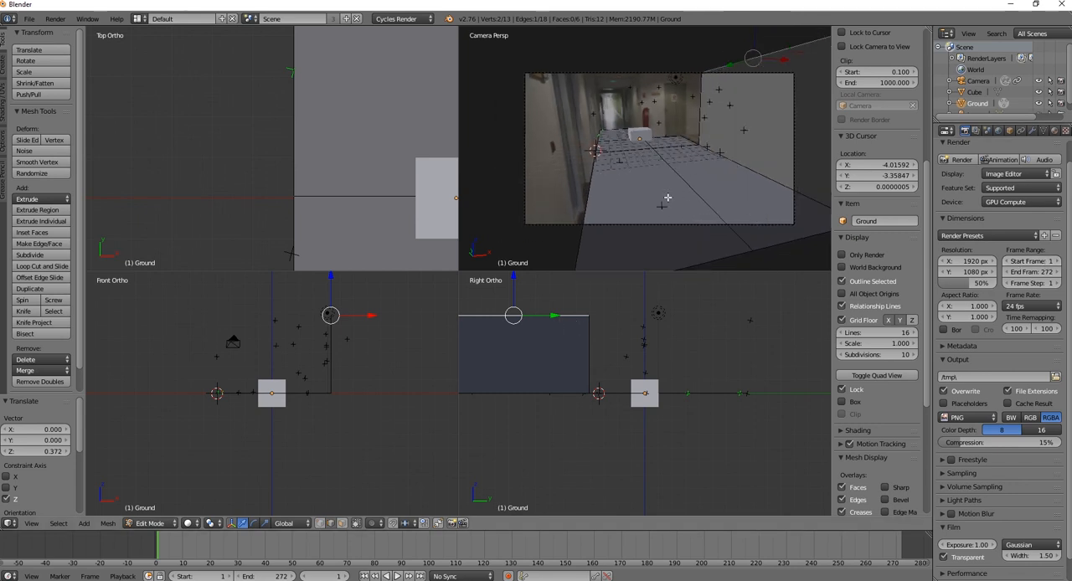